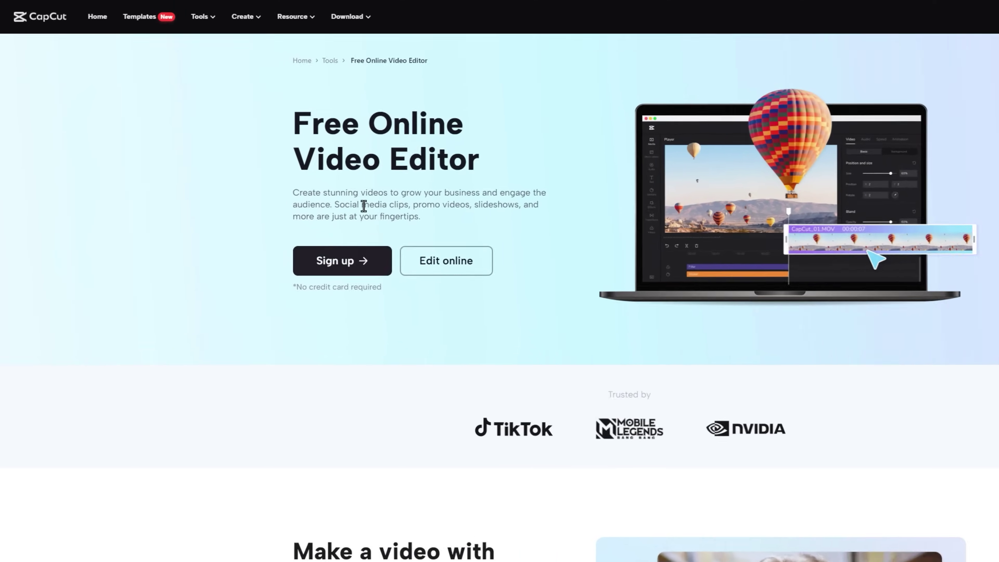
Show the CapCut Download dropdown with its Win/Mac and mobile options.
mouse_move(279, 15)
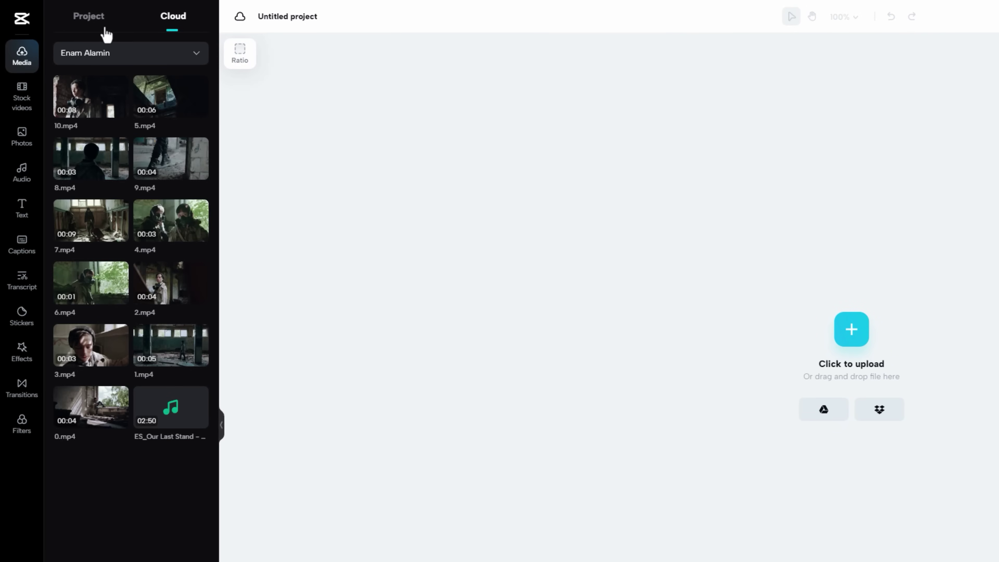
Check the Project media tab and its Upload options, then return to the Cloud library.
click(97, 28)
mouse_move(105, 61)
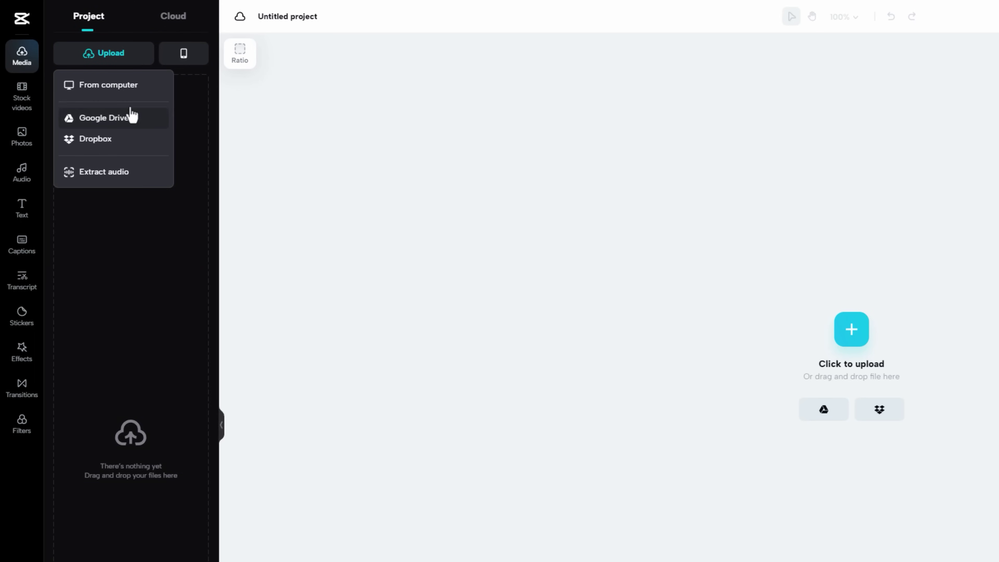
click(185, 23)
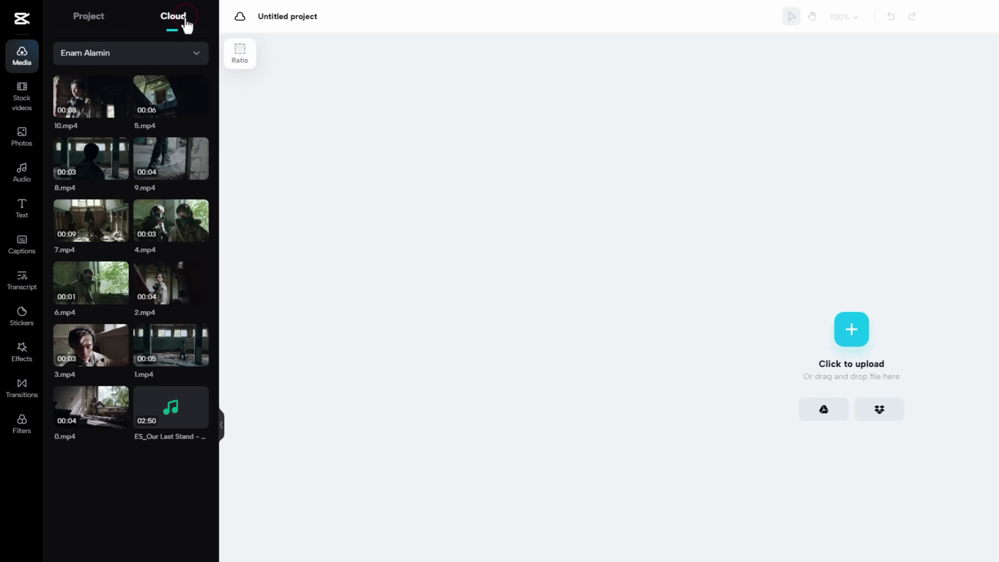
Add ES_Our Last Stand to the timeline with Beats detection on, zoomed in to show beats.
click(177, 421)
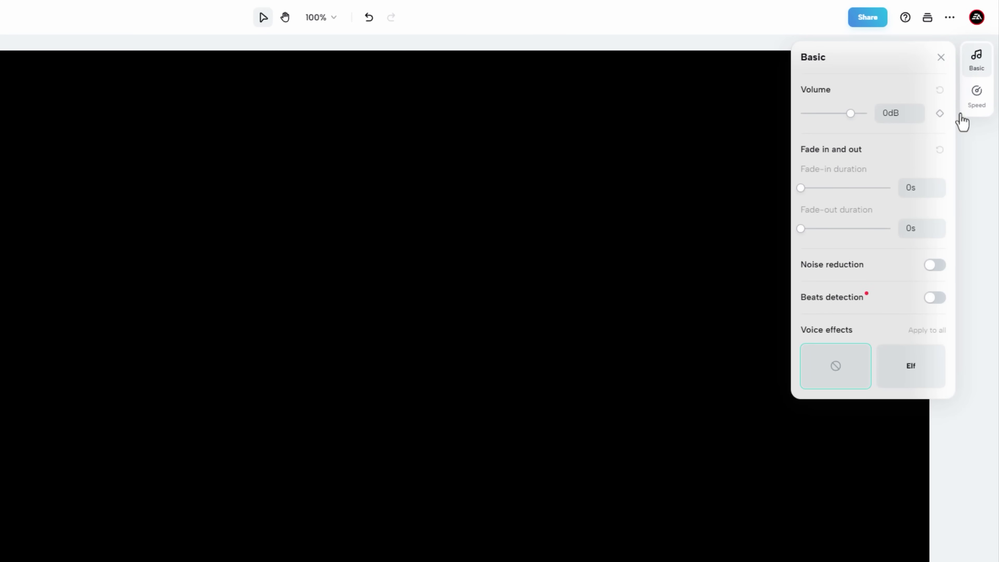
click(932, 306)
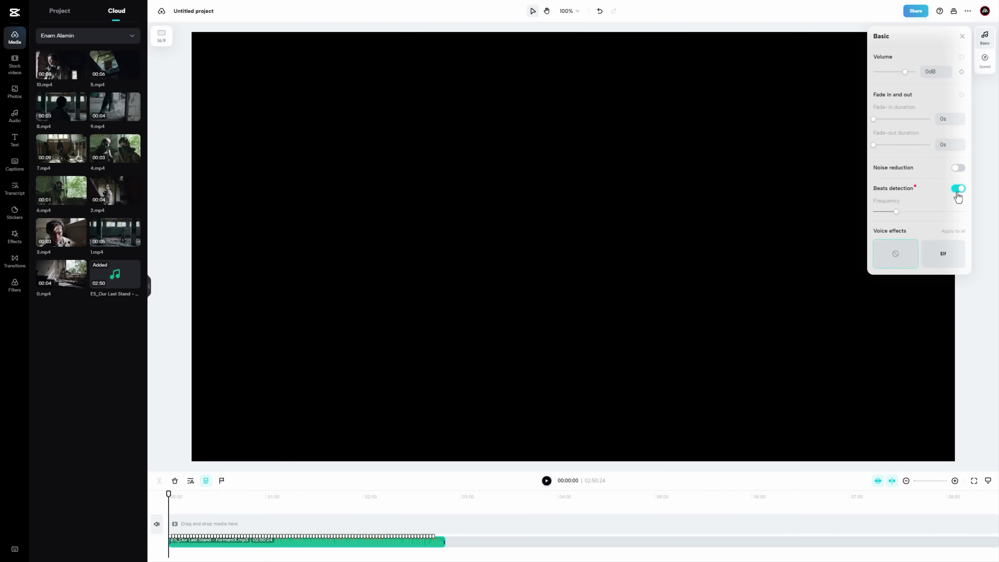
click(955, 480)
click(955, 480)
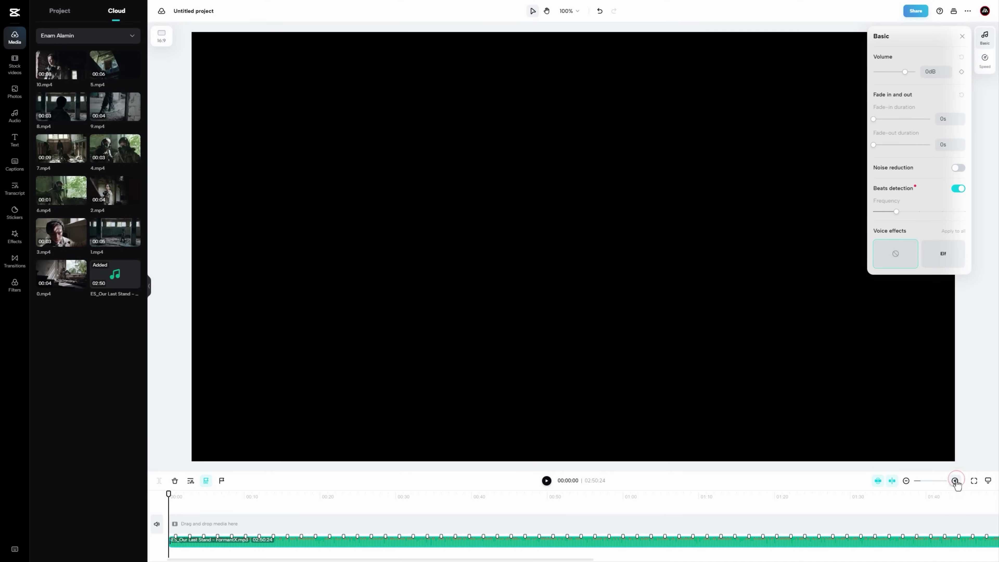
click(954, 481)
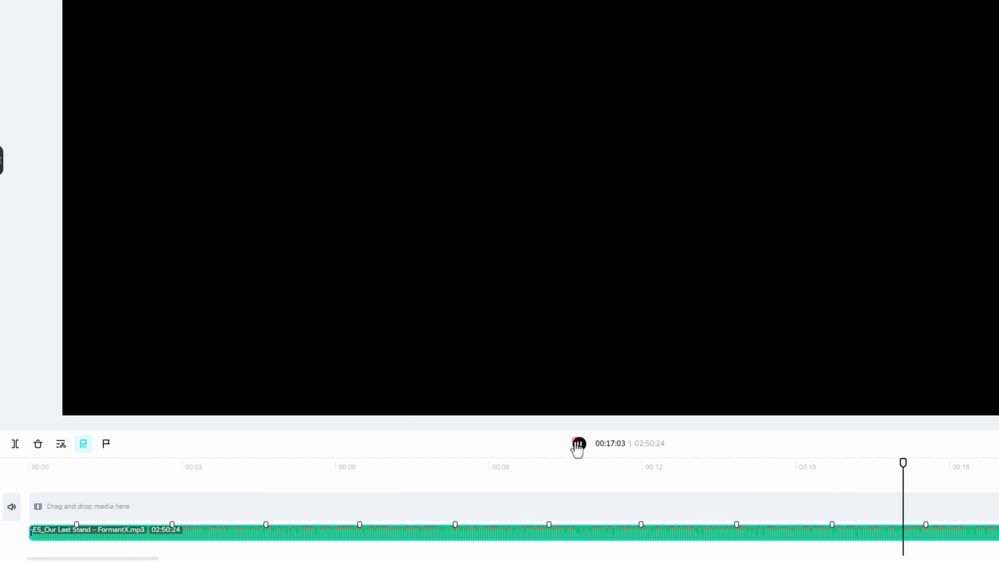
click(578, 444)
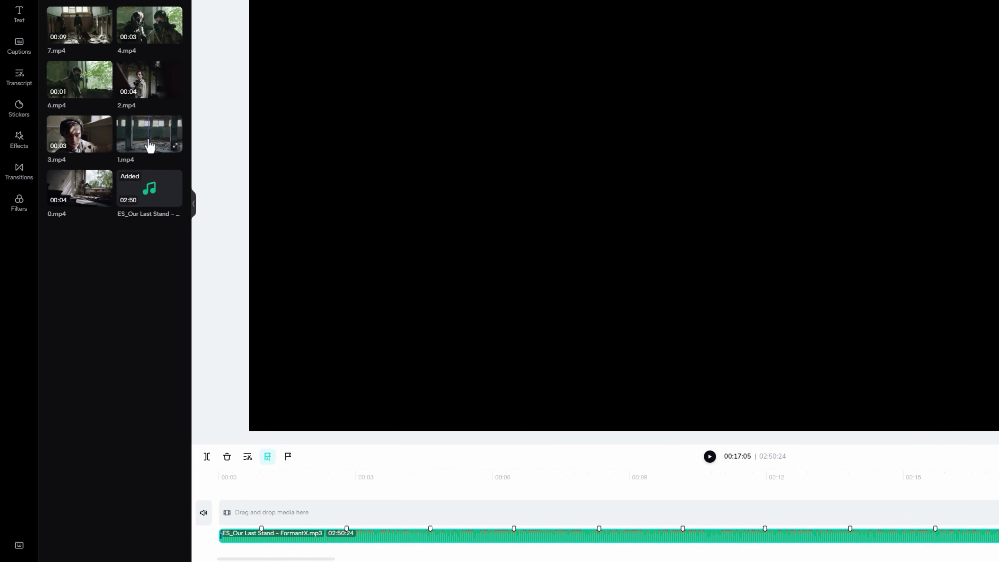
Add clip 1.mp4 to the start of the timeline and play it back to about 00:00:20.
click(150, 145)
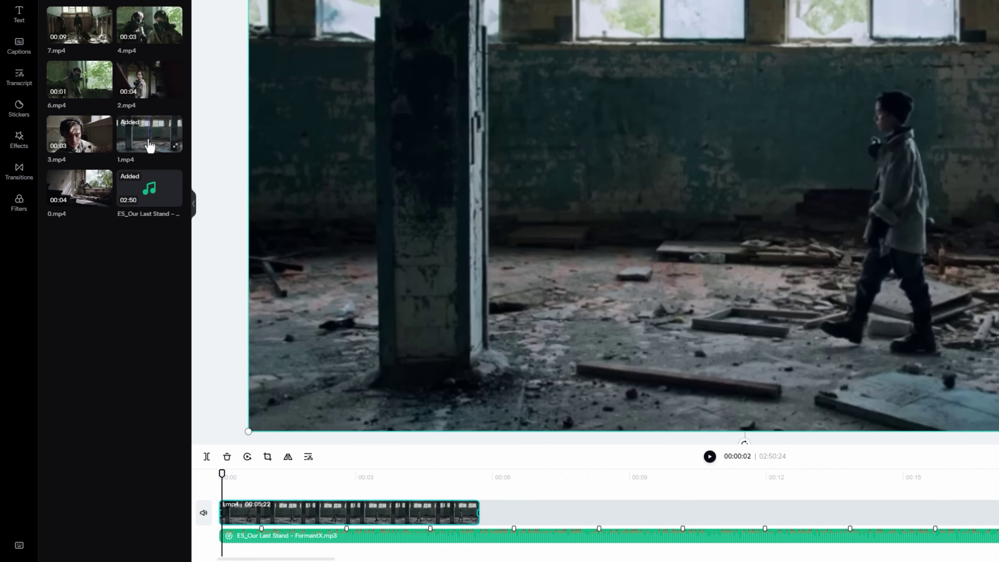
key(space)
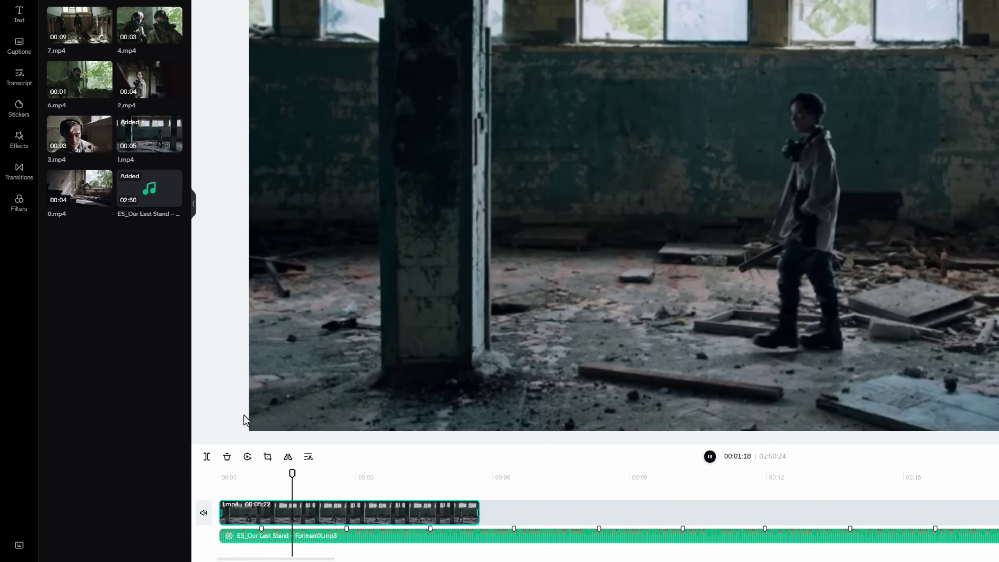
click(245, 479)
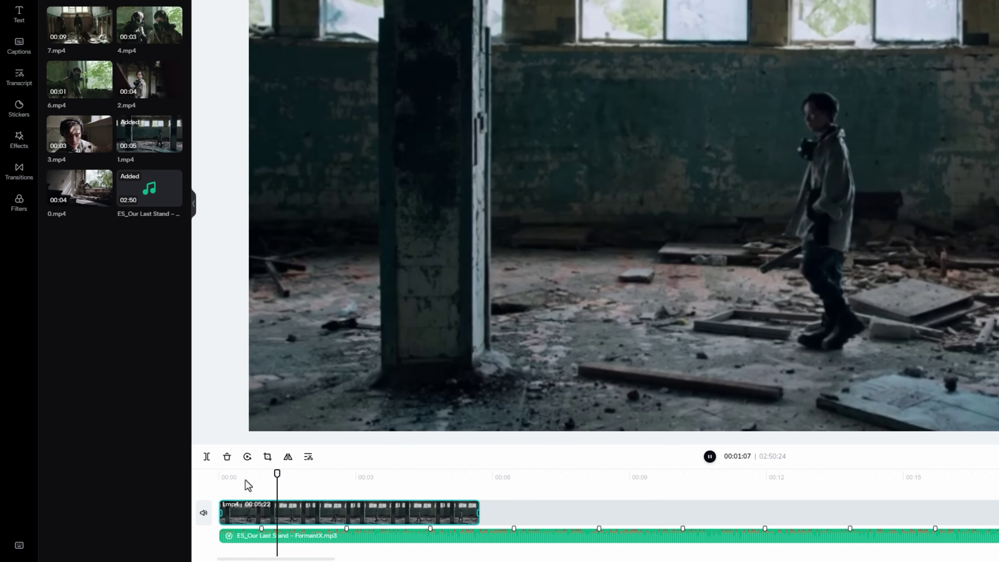
click(245, 479)
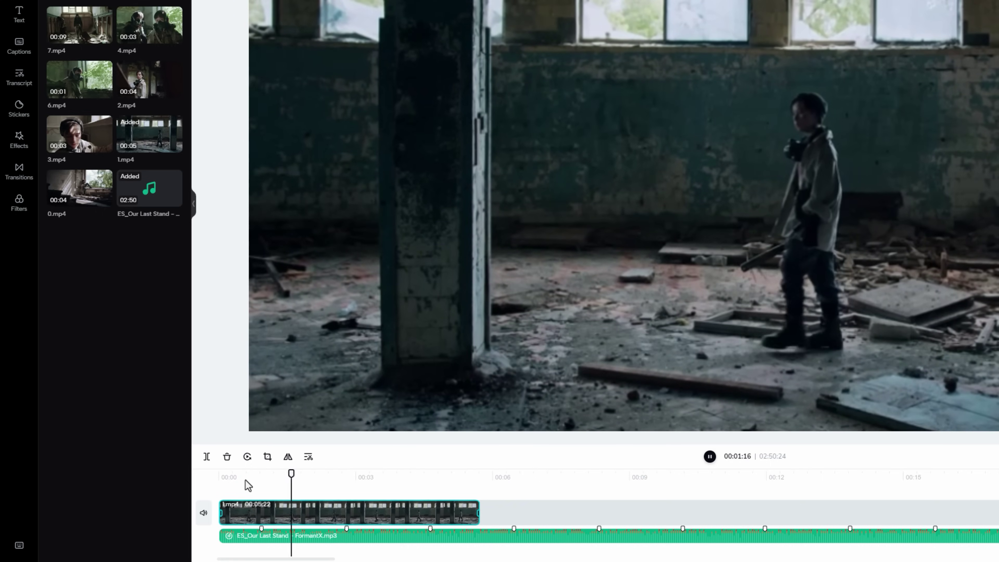
click(245, 479)
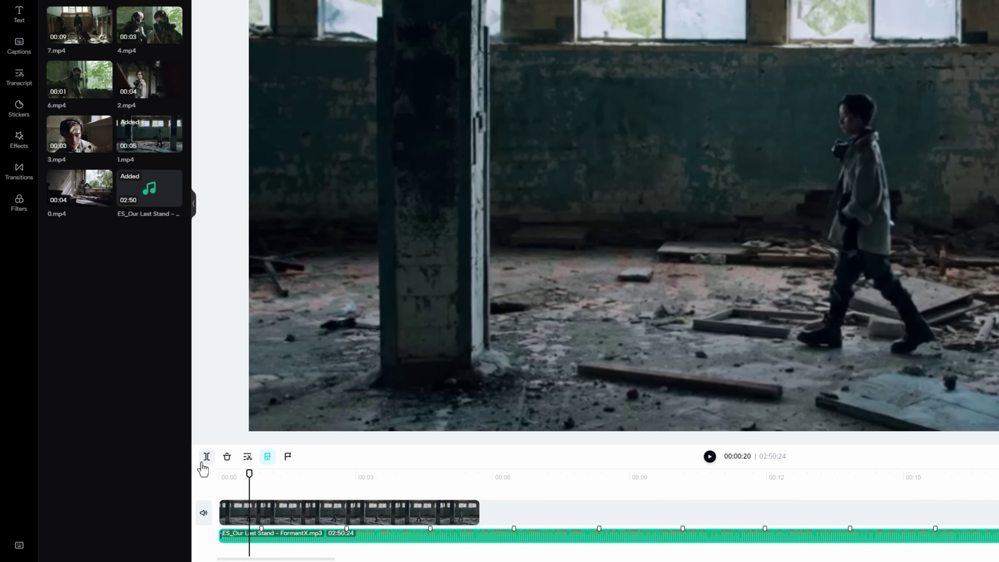
Select the music track, replay the edit from the very start, and select 1.mp4.
click(247, 543)
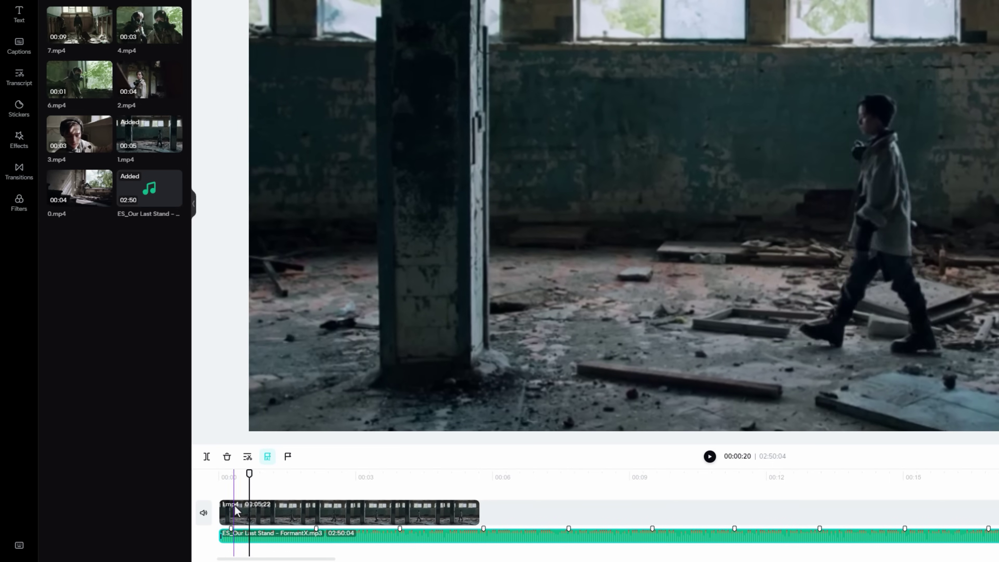
click(220, 476)
key(space)
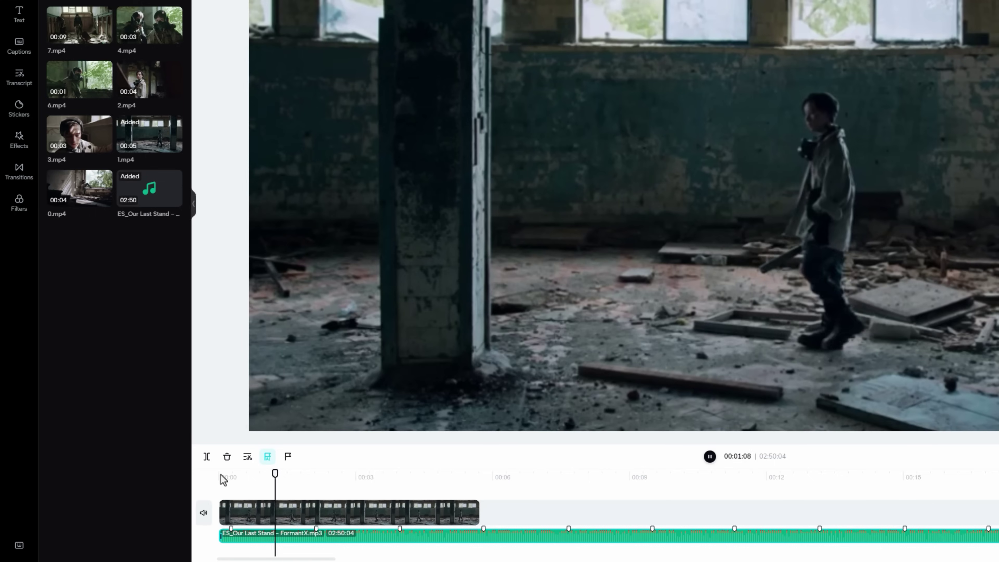
key(space)
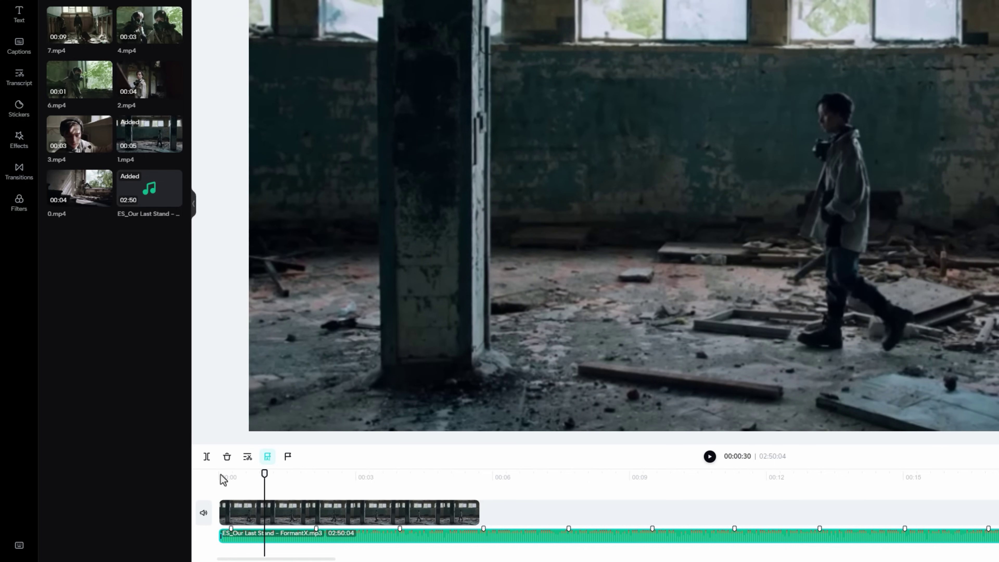
click(220, 475)
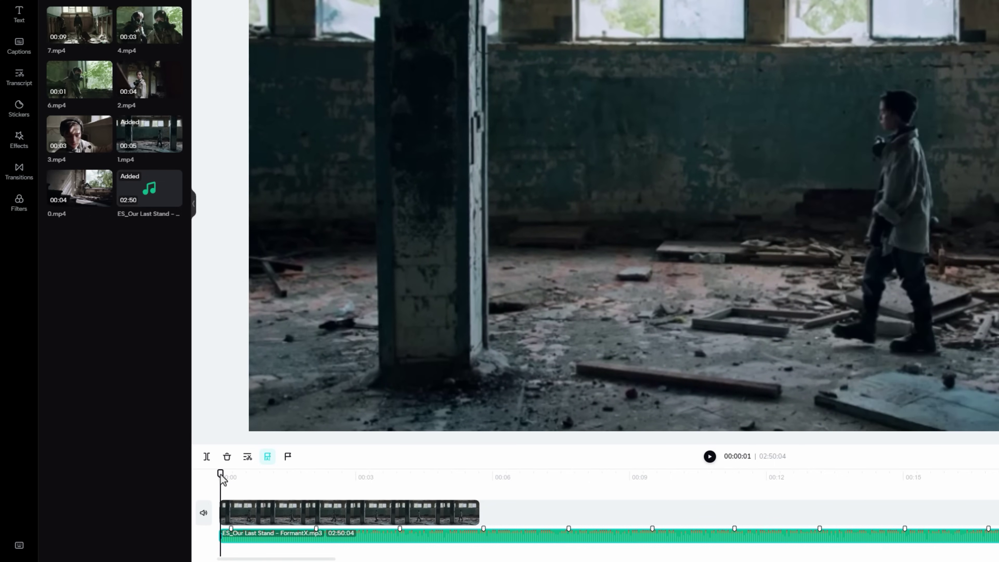
click(248, 513)
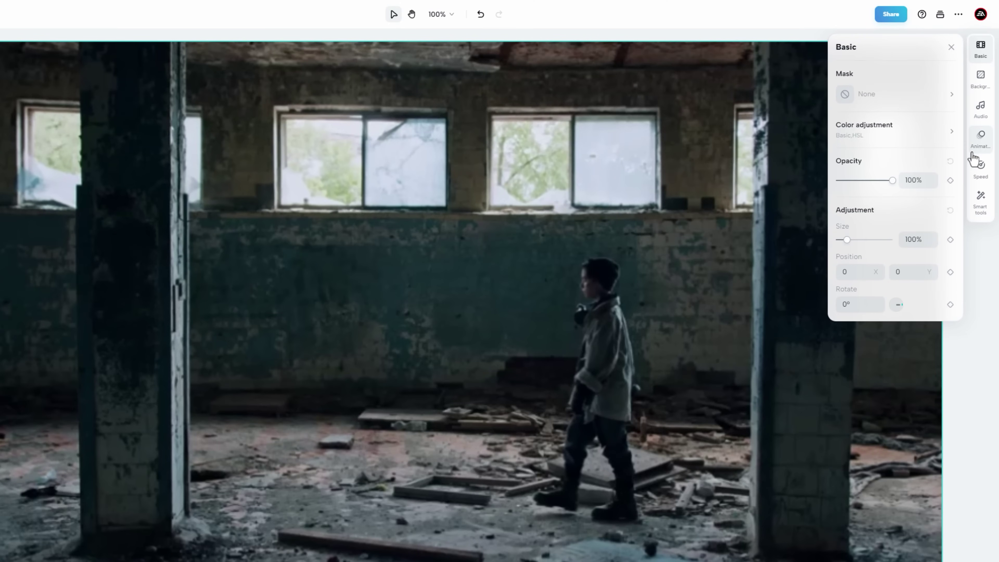
Browse 1.mp4's Animation In entrance presets without applying one.
click(976, 146)
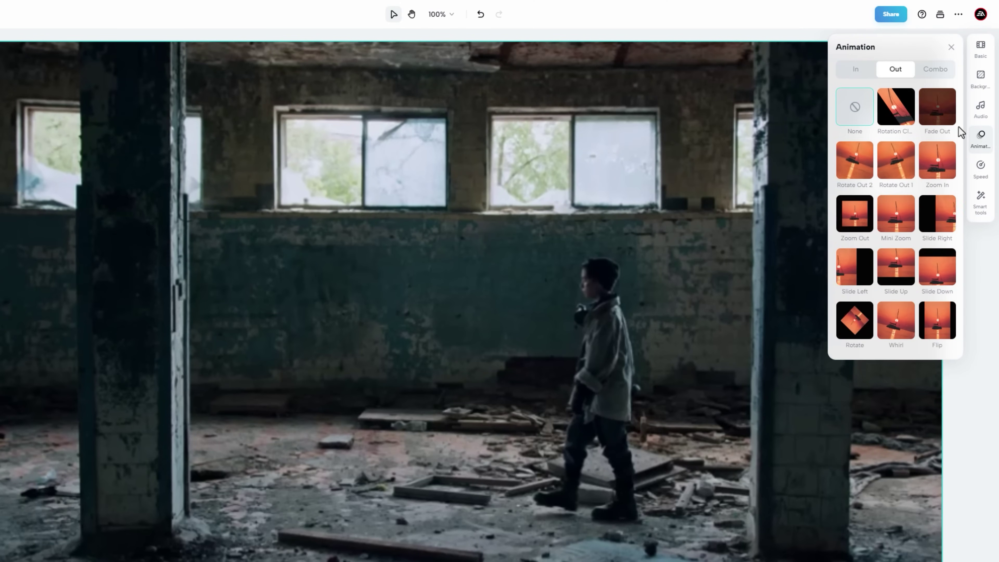
click(858, 71)
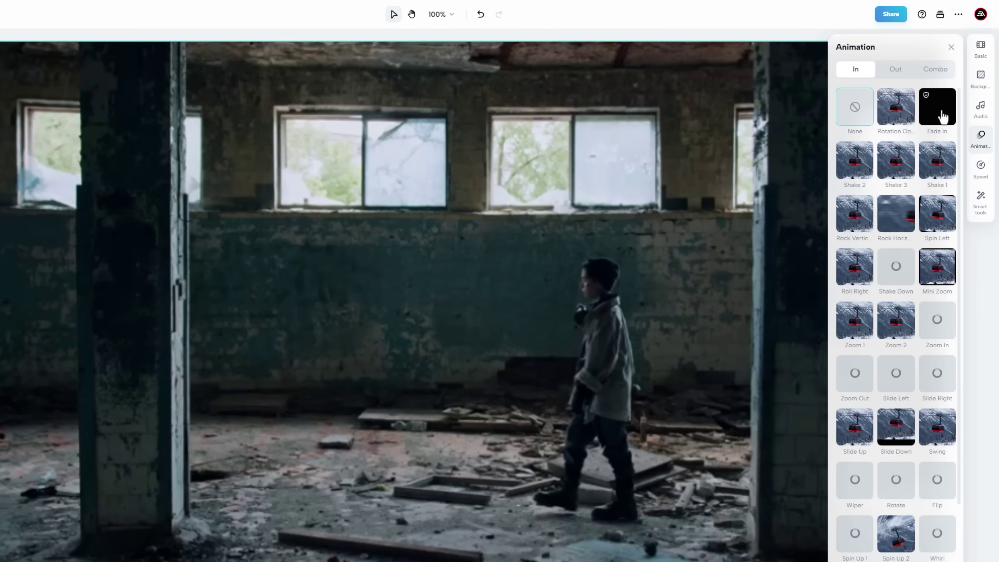
click(981, 51)
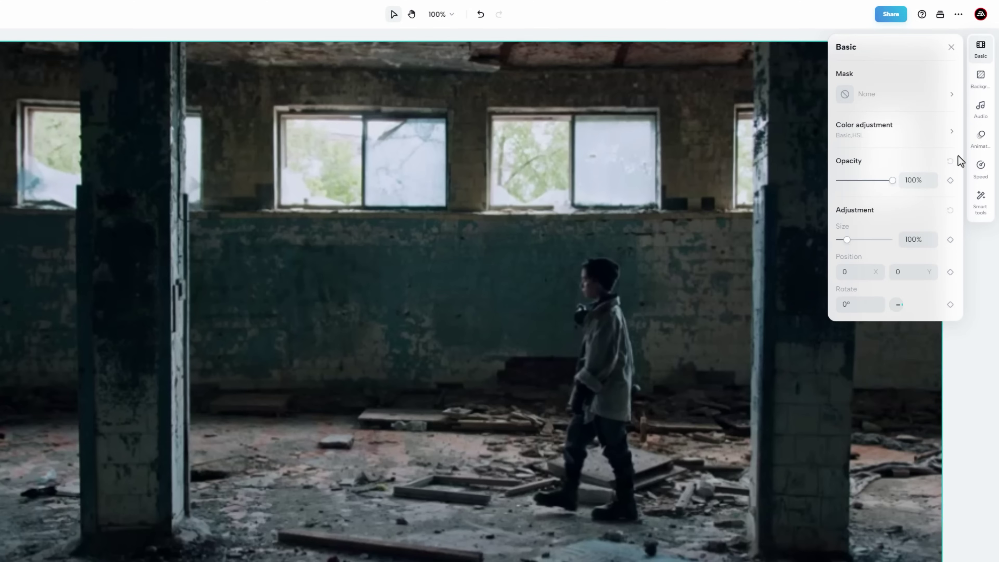
Keyframe 1.mp4's opacity from 1% up to 100% and play back the fade-in.
click(950, 181)
click(915, 181)
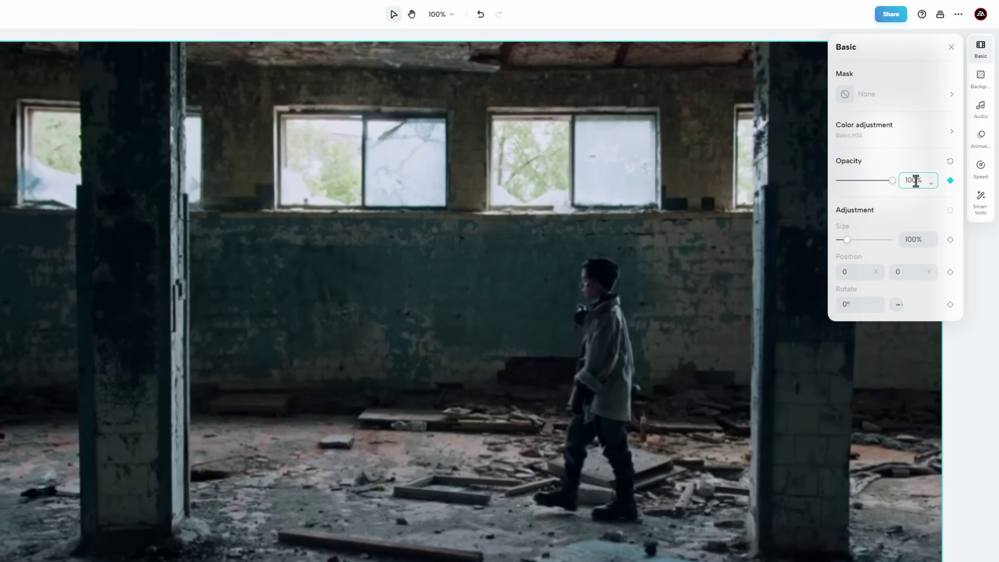
drag(915, 181, 891, 188)
text(1)
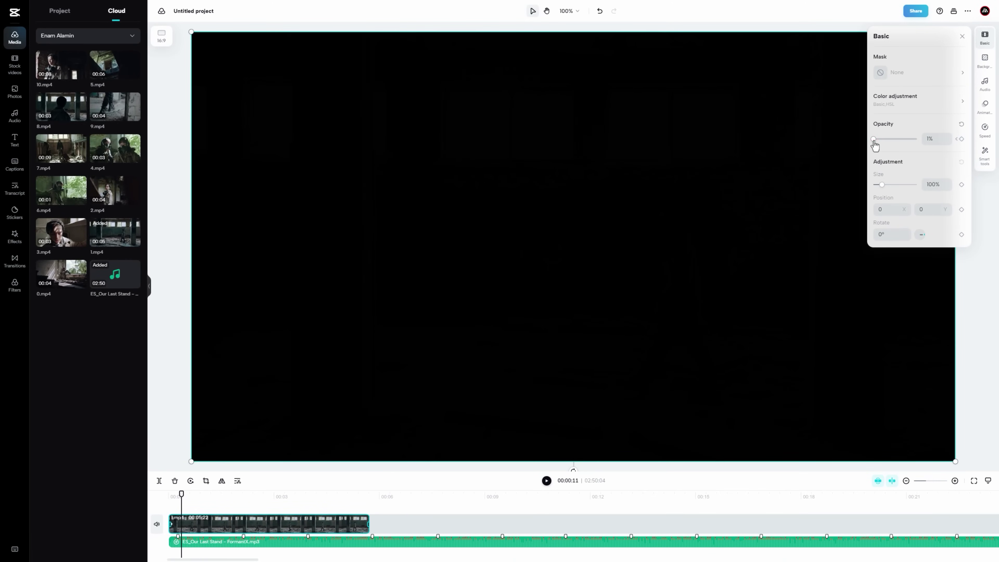
drag(874, 140, 919, 141)
click(170, 497)
key(space)
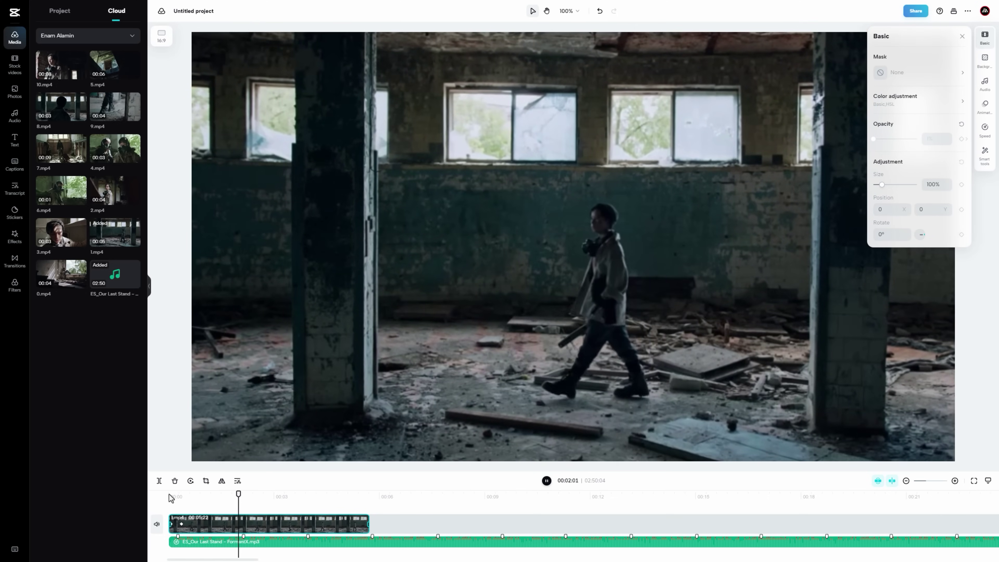
key(space)
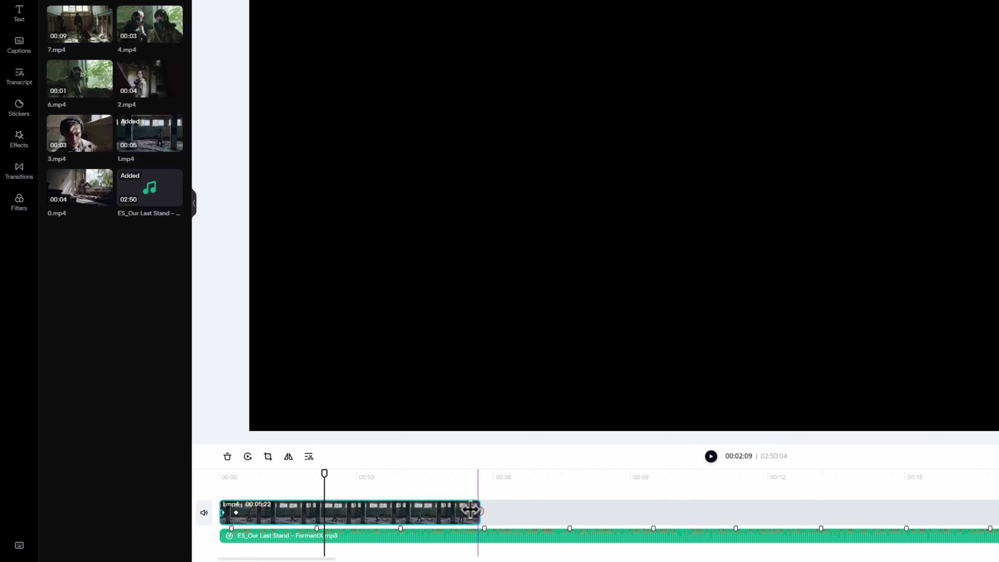
Trim 1.mp4 at the playhead, then add 2.mp4 and trim it to end on a beat.
drag(470, 510, 320, 521)
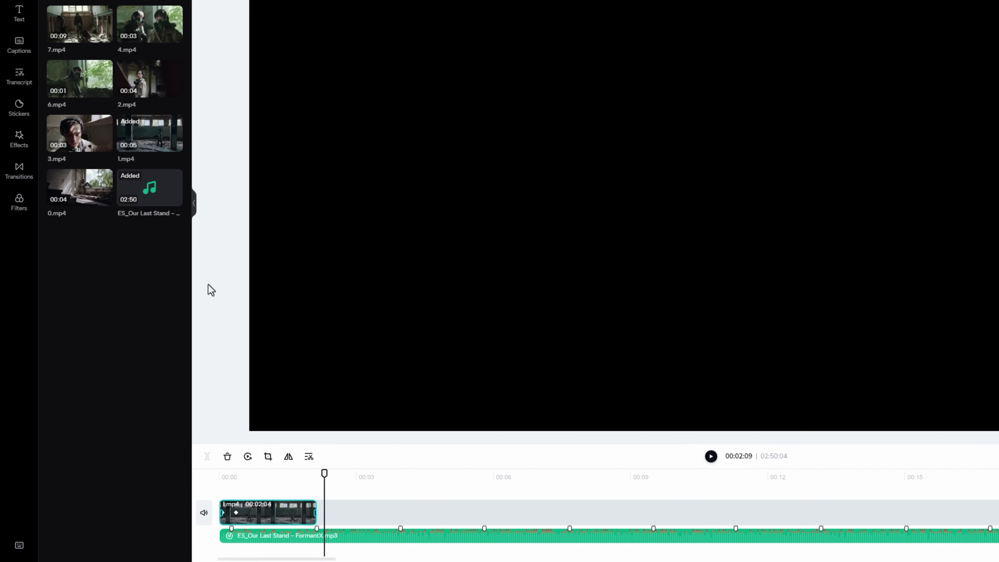
click(151, 88)
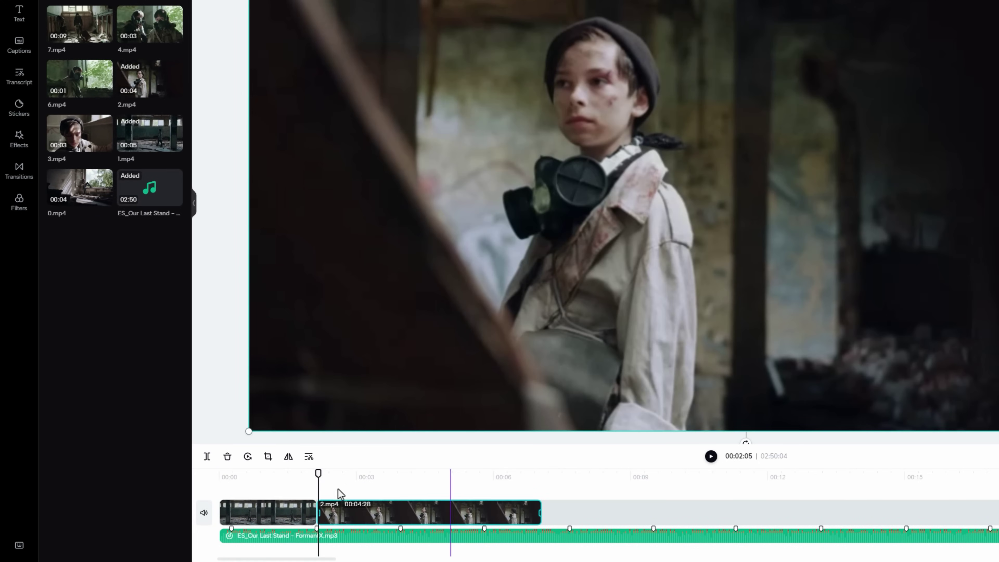
click(313, 489)
key(space)
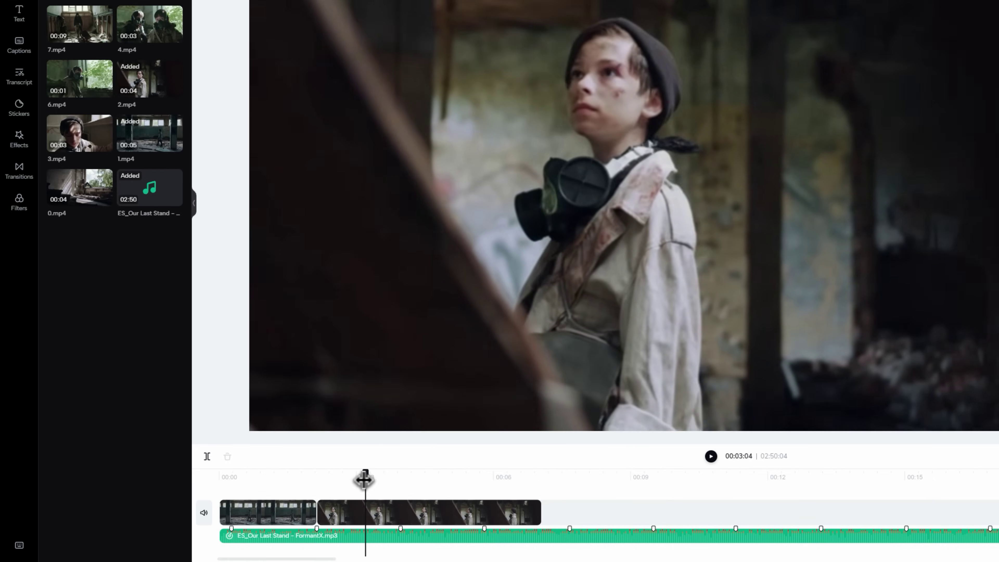
drag(541, 511, 400, 510)
click(269, 484)
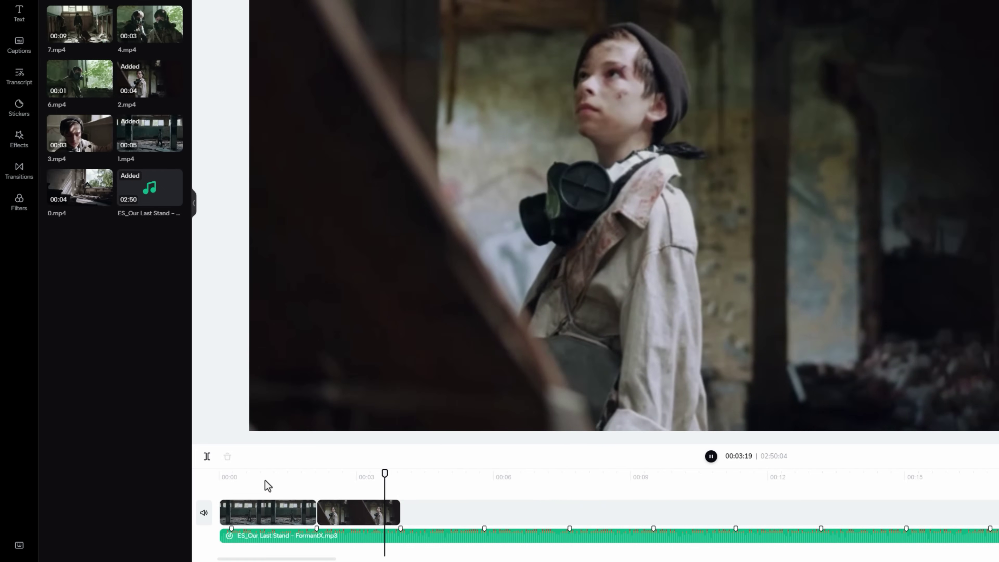
key(space)
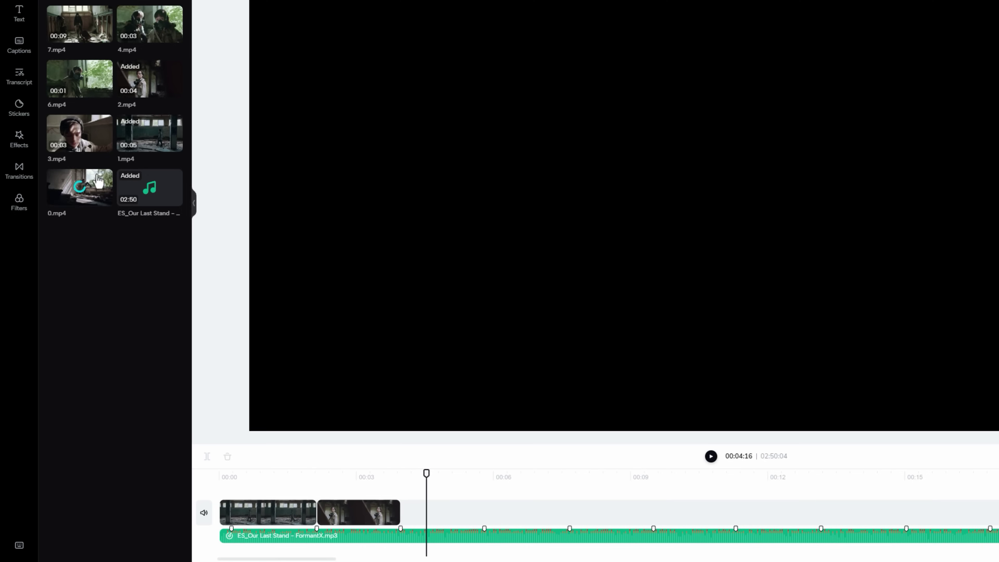
Add 3.mp4, split it at 00:04:21 and delete the front, then trim its end to a beat.
drag(79, 134, 453, 511)
click(390, 477)
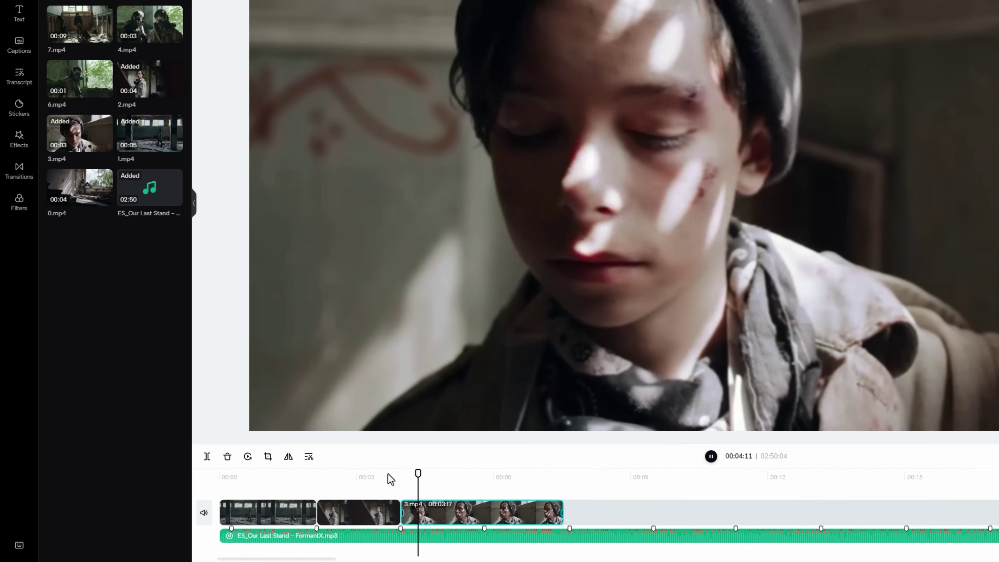
key(space)
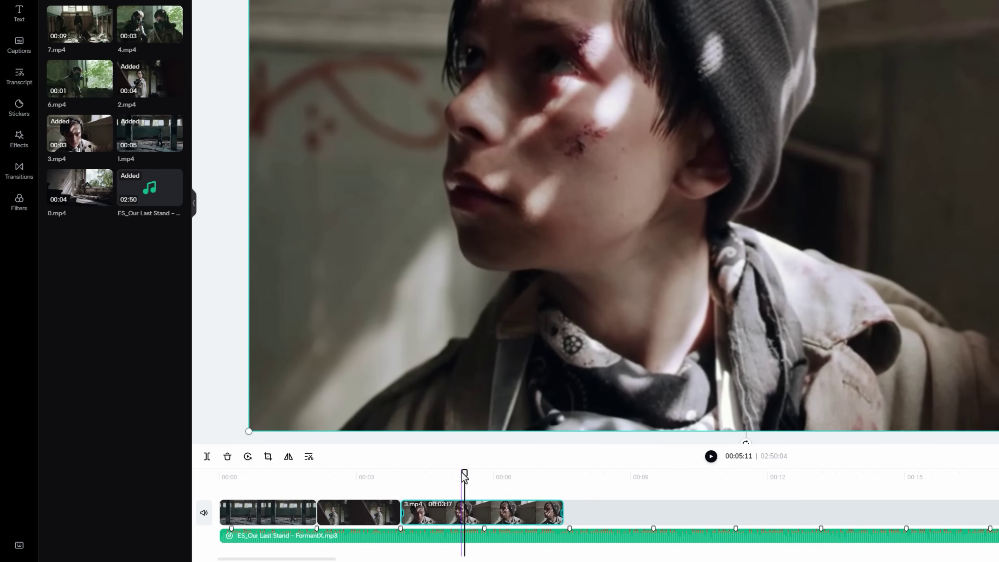
drag(464, 472, 430, 472)
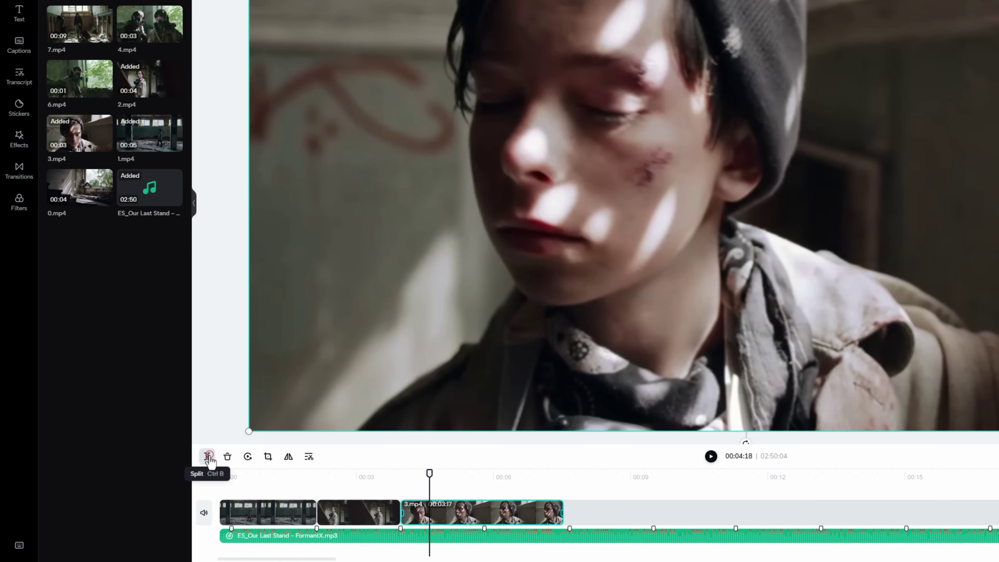
click(207, 456)
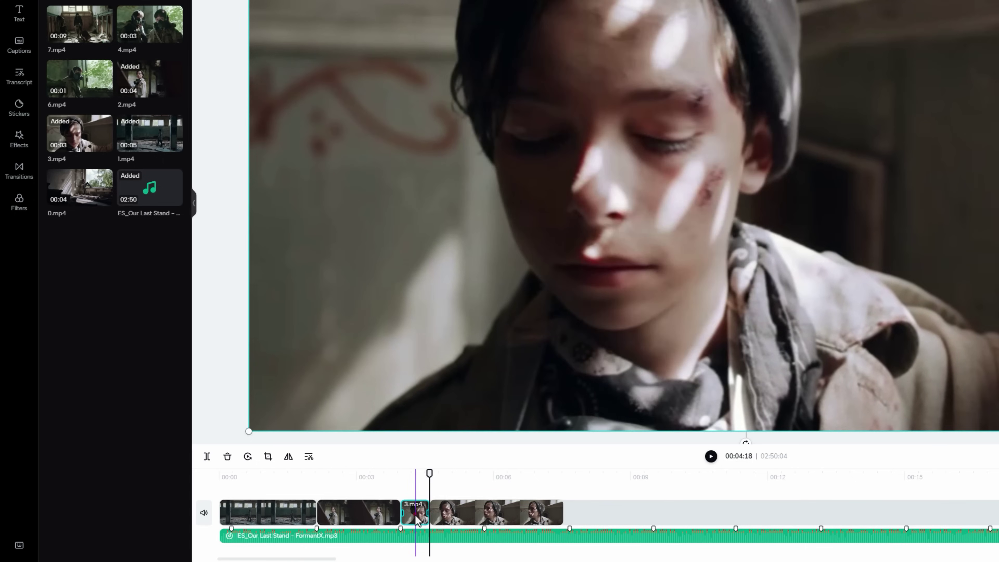
key(Delete)
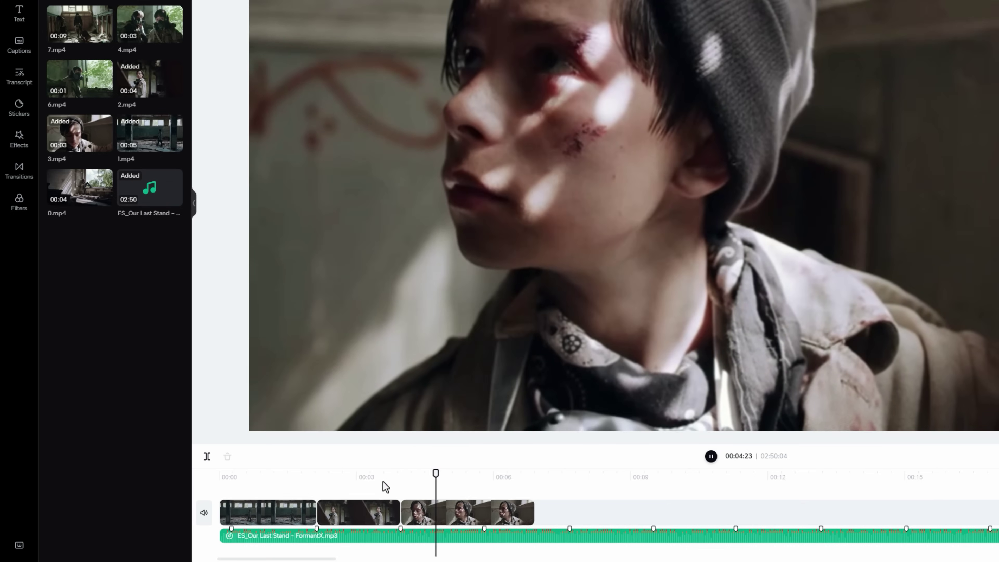
key(space)
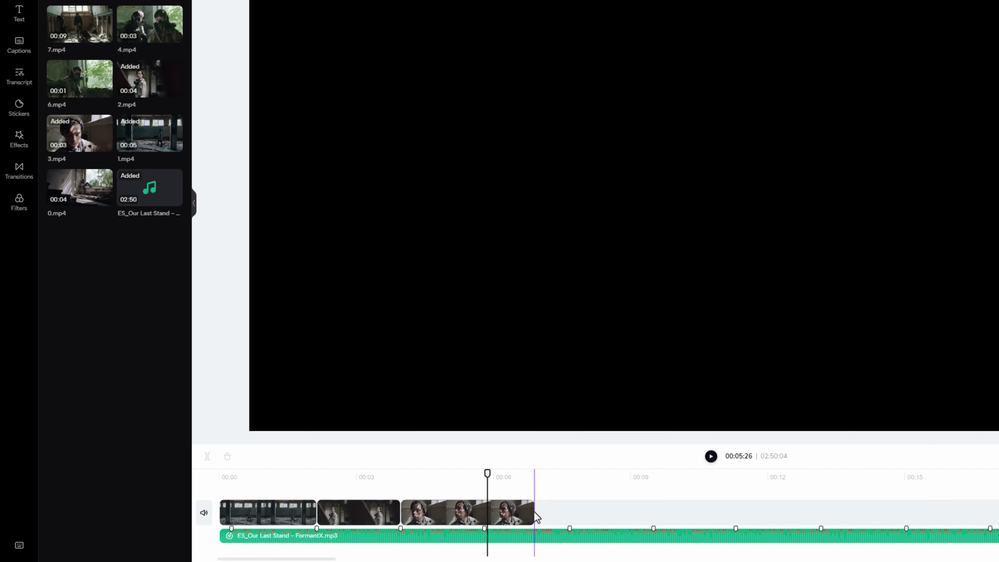
drag(534, 511, 485, 517)
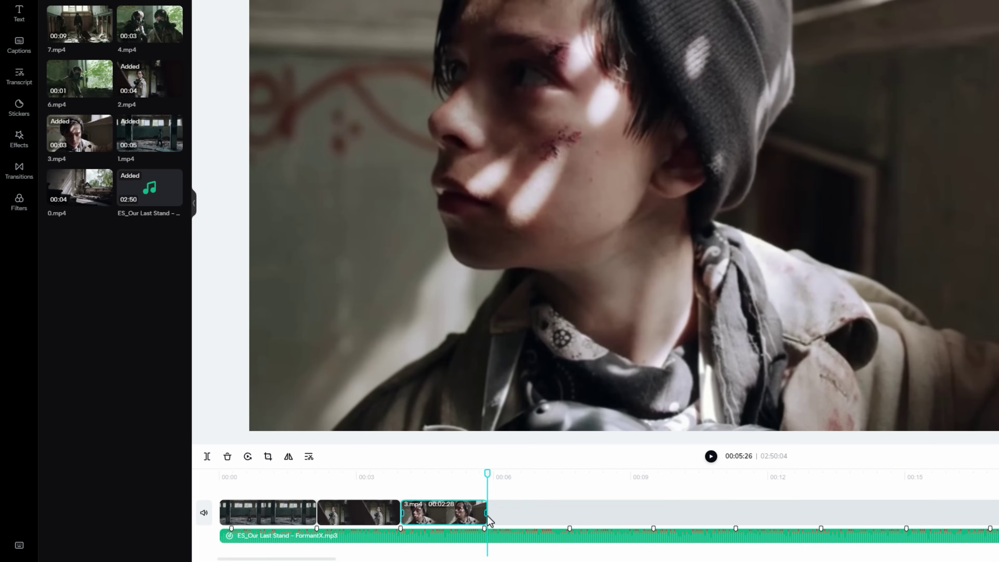
click(457, 486)
key(space)
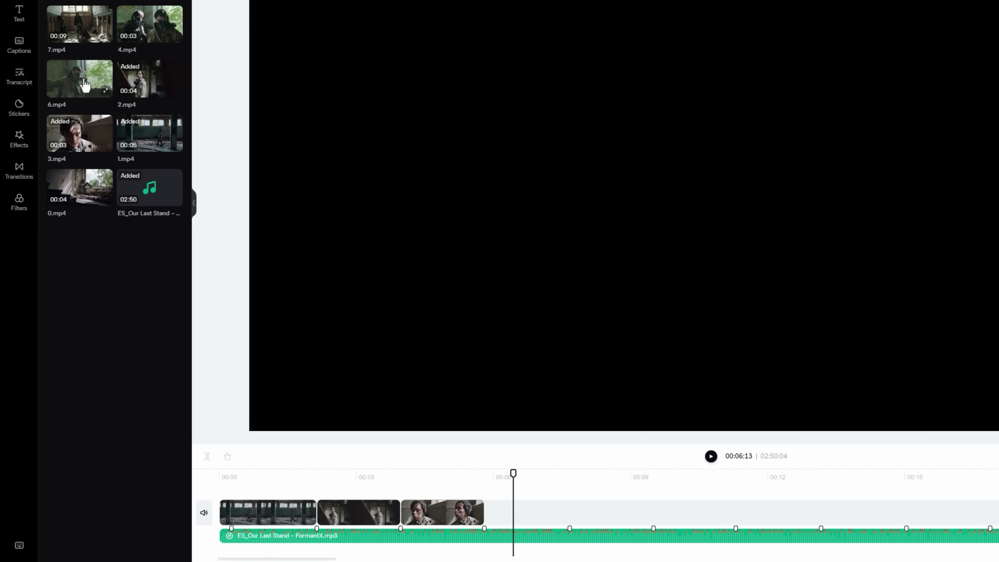
Add 6.mp4 and trim it to end at 00:06:03.
click(79, 85)
click(471, 482)
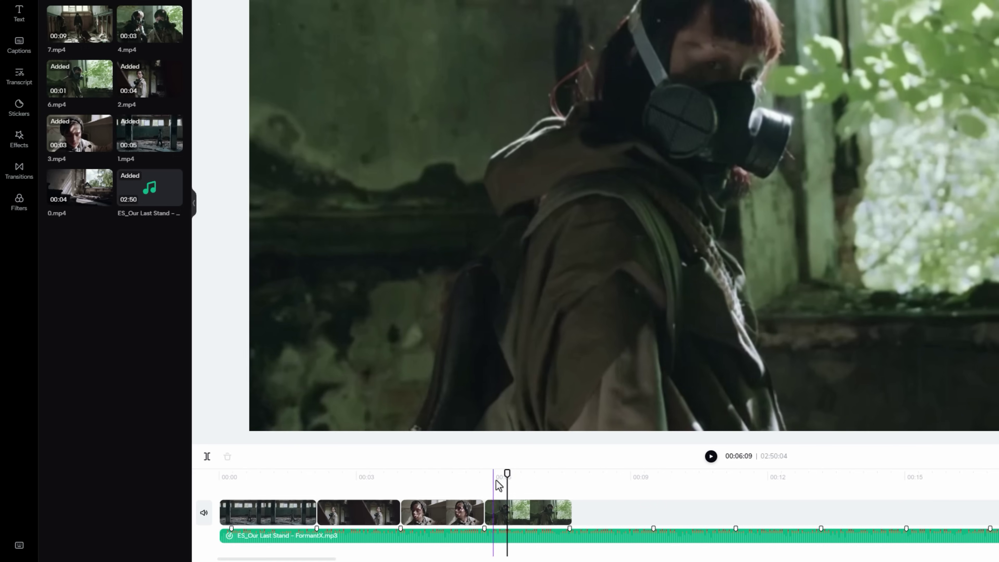
click(497, 481)
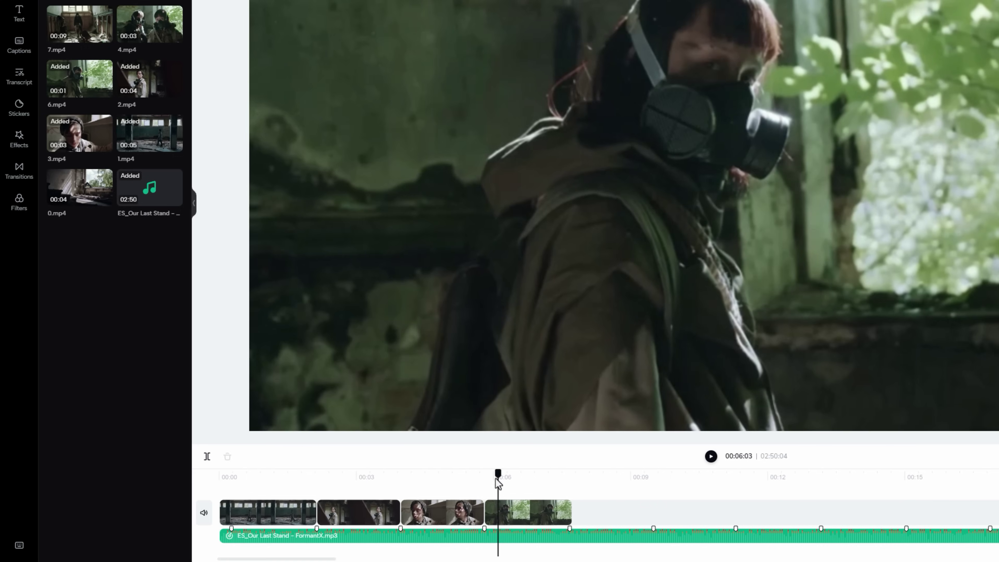
drag(571, 513, 498, 519)
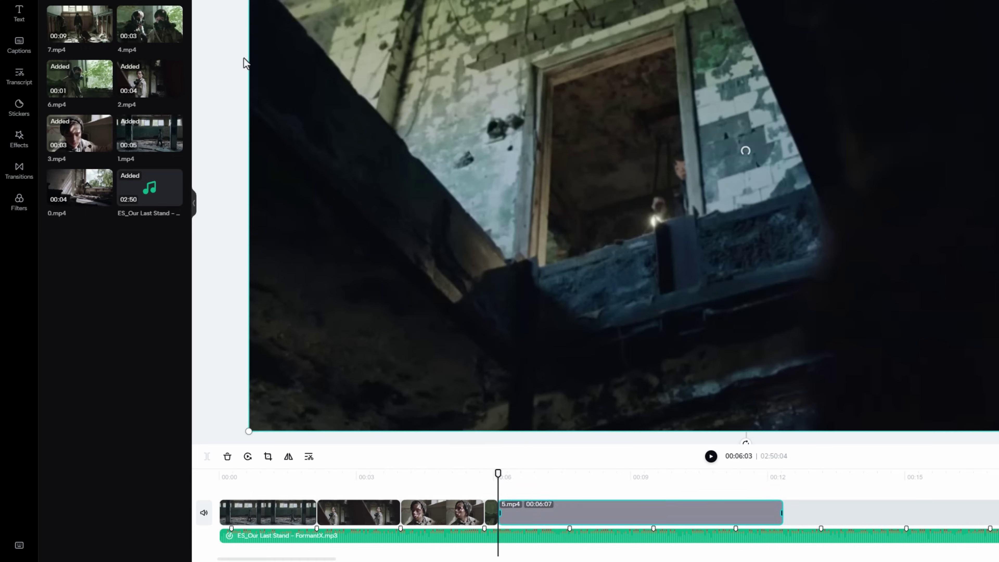
Add 5.mp4, split it at 00:08:23, delete the unwanted part, and replay the cuts.
click(472, 479)
key(space)
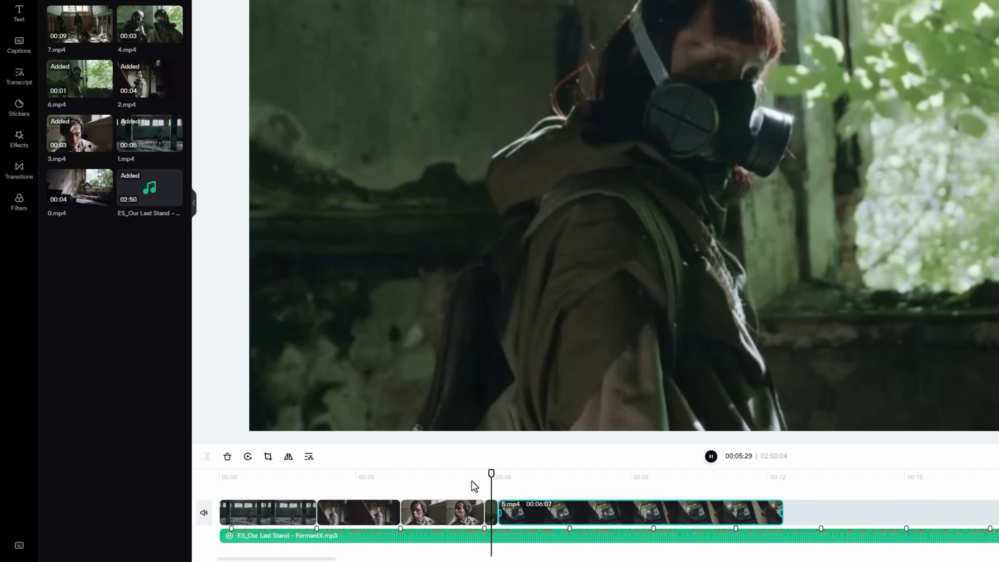
click(471, 481)
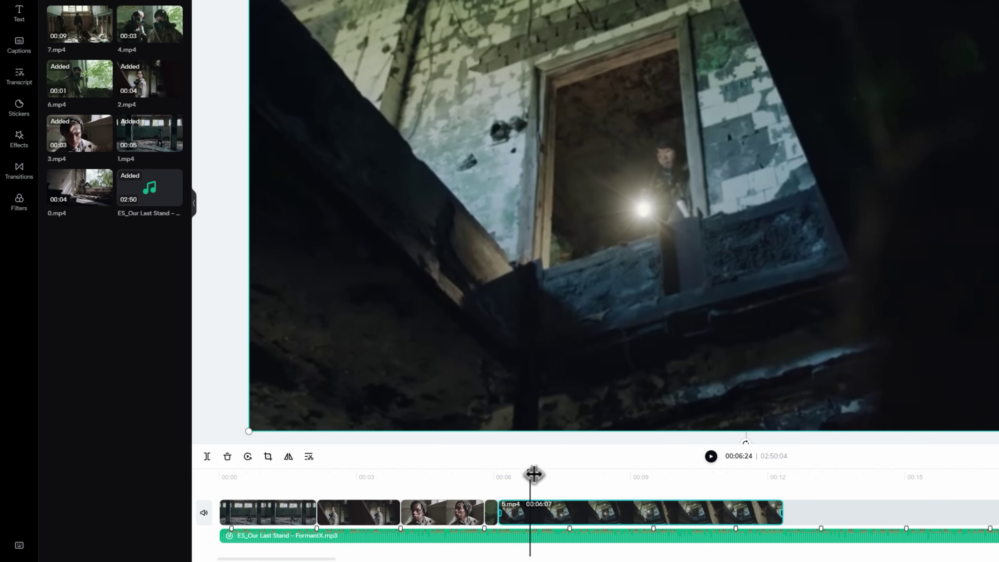
click(636, 479)
key(space)
click(616, 502)
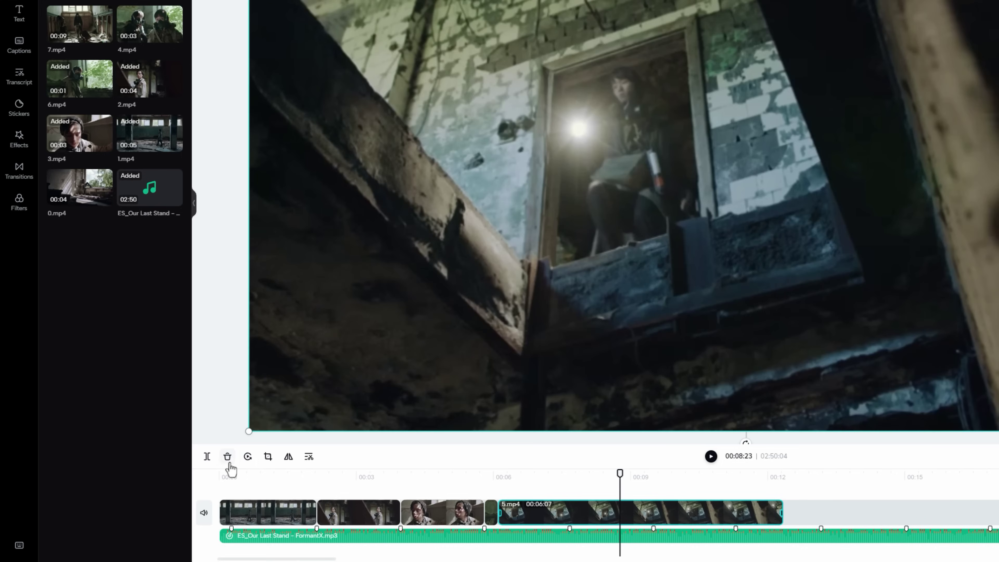
click(210, 457)
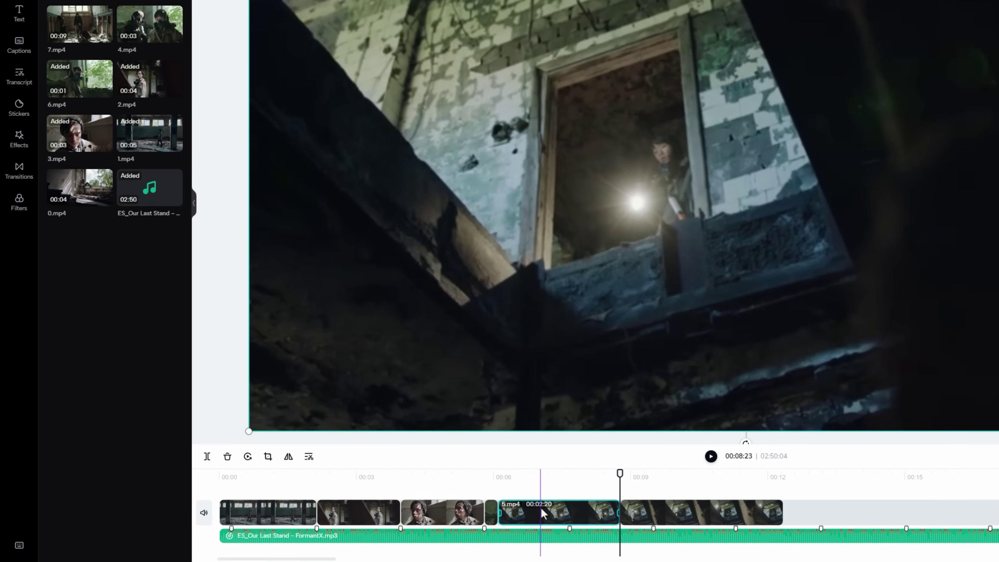
key(Delete)
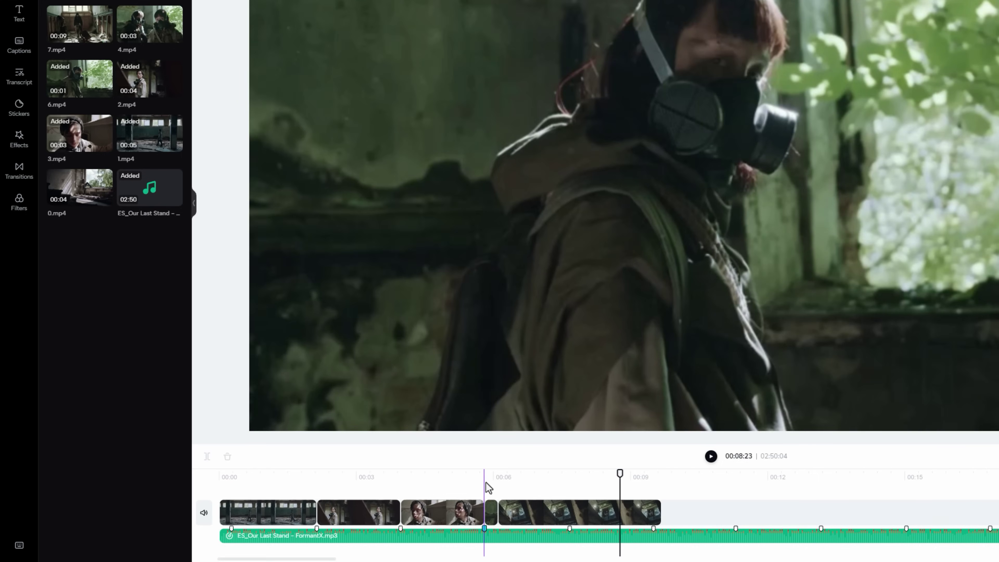
click(481, 480)
key(space)
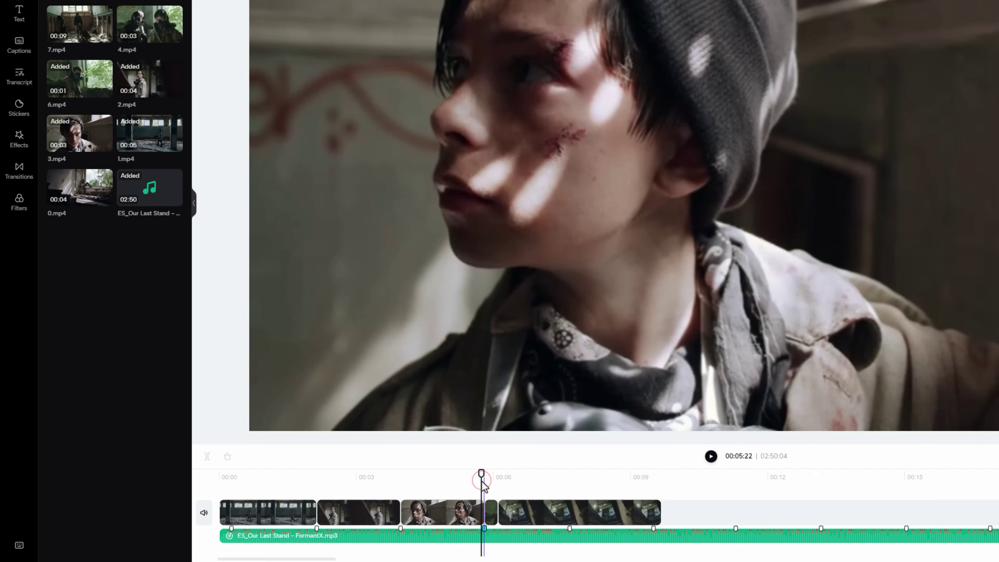
key(space)
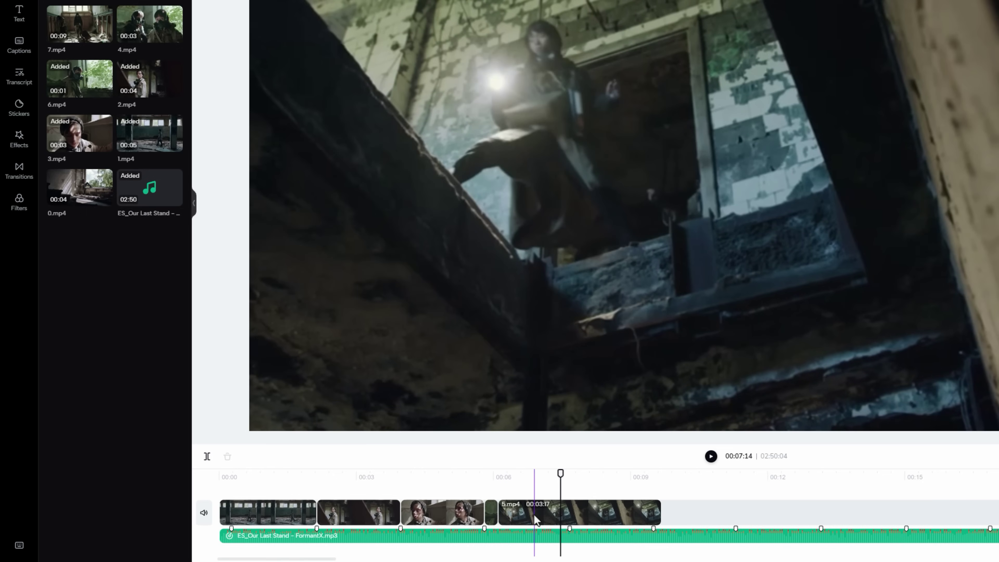
click(533, 515)
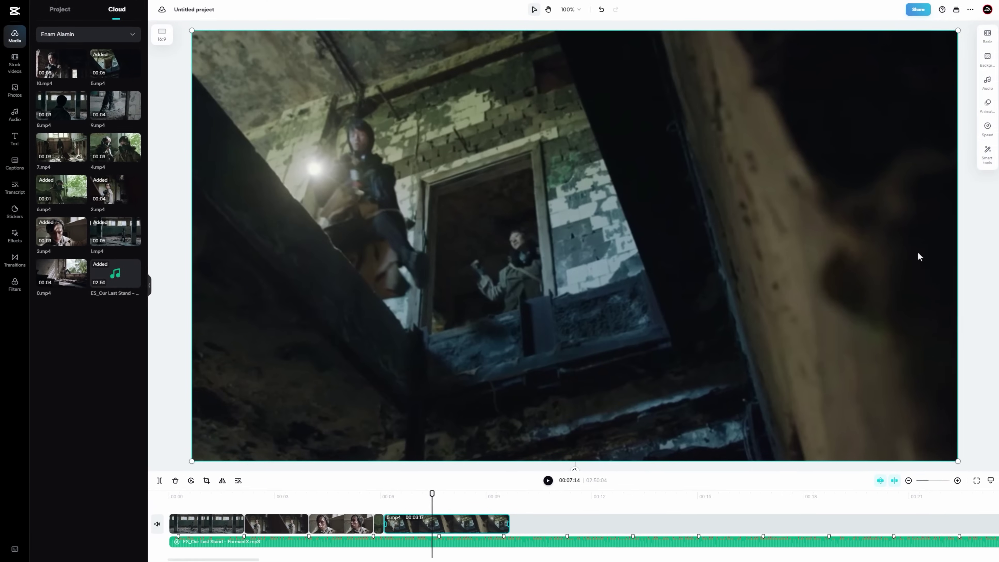
Set 5.mp4's playback speed to 1.5x.
click(987, 128)
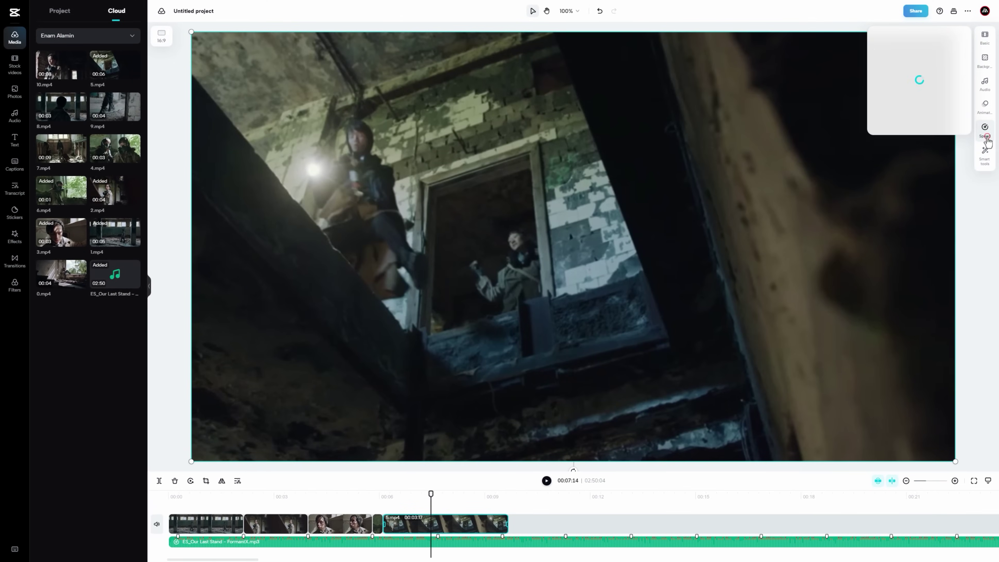
text(.5)
key(Return)
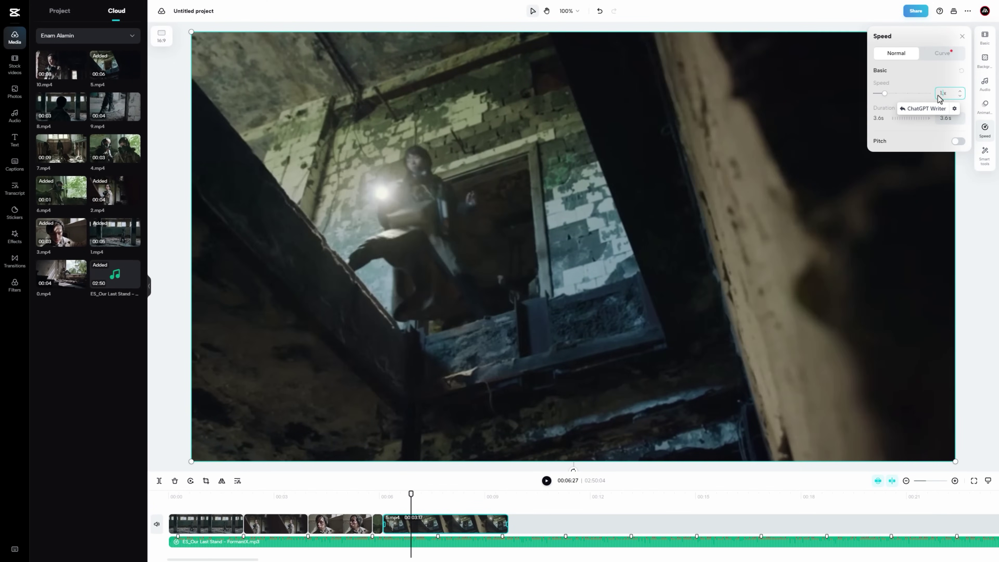
Trim 5.mp4's end to a beat and preview the whole edit from the start.
mouse_move(400, 497)
mouse_down()
mouse_move(410, 520)
mouse_move(414, 493)
mouse_up()
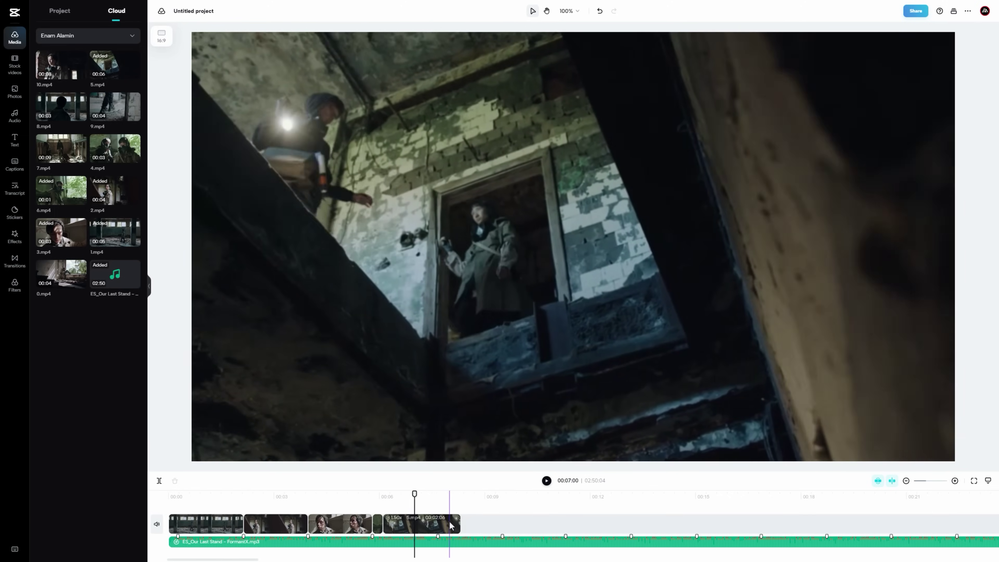
click(458, 520)
drag(459, 520, 407, 521)
click(370, 508)
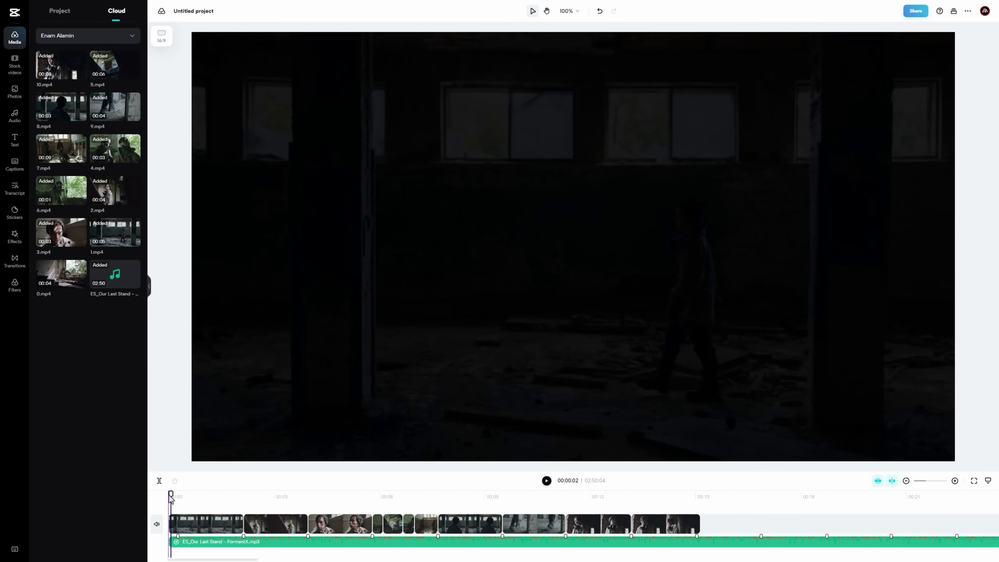
key(space)
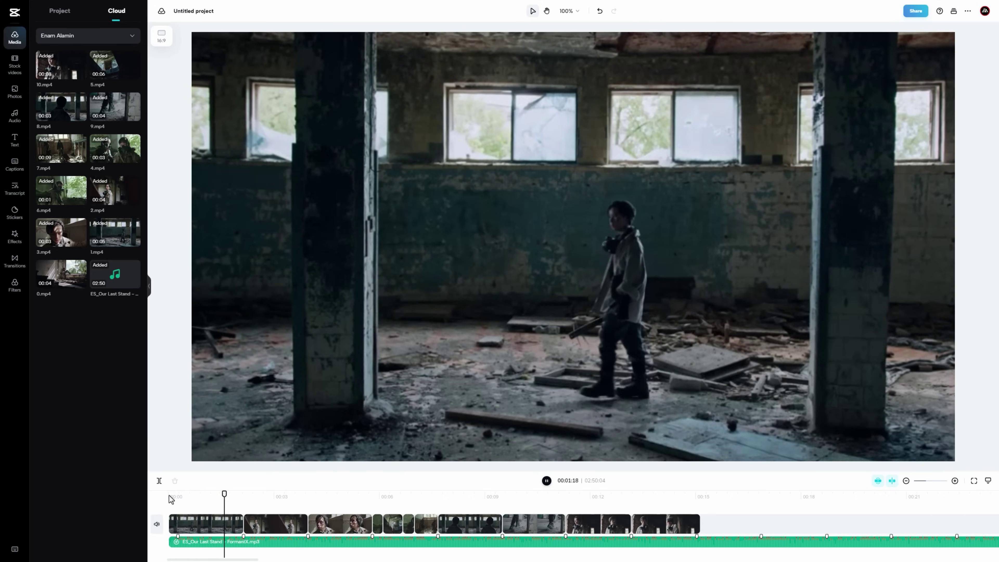
key(space)
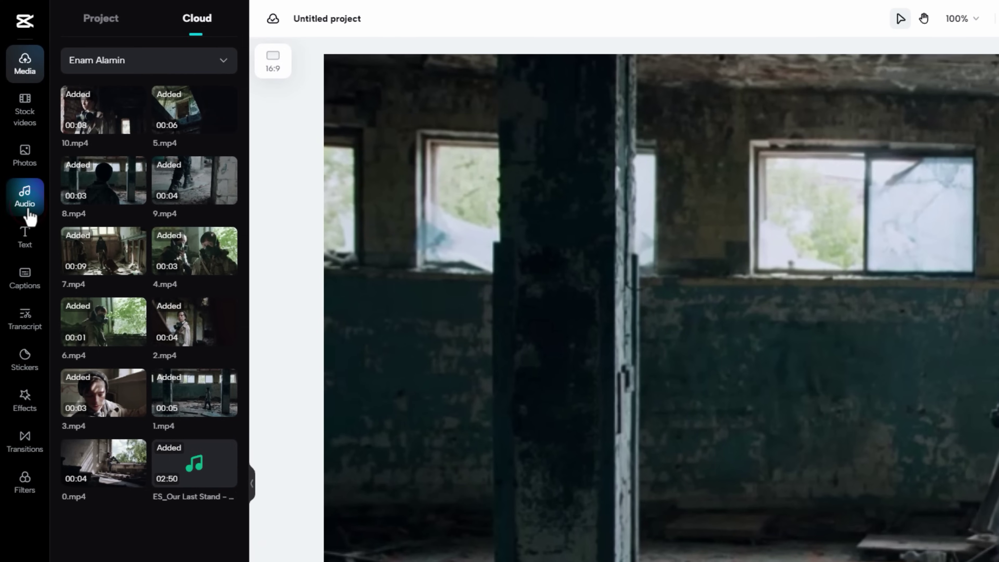
click(26, 197)
Search sound effects for 'footsteps' and add 'footsteps (boots, dry, repeatable)' to the timeline.
click(190, 27)
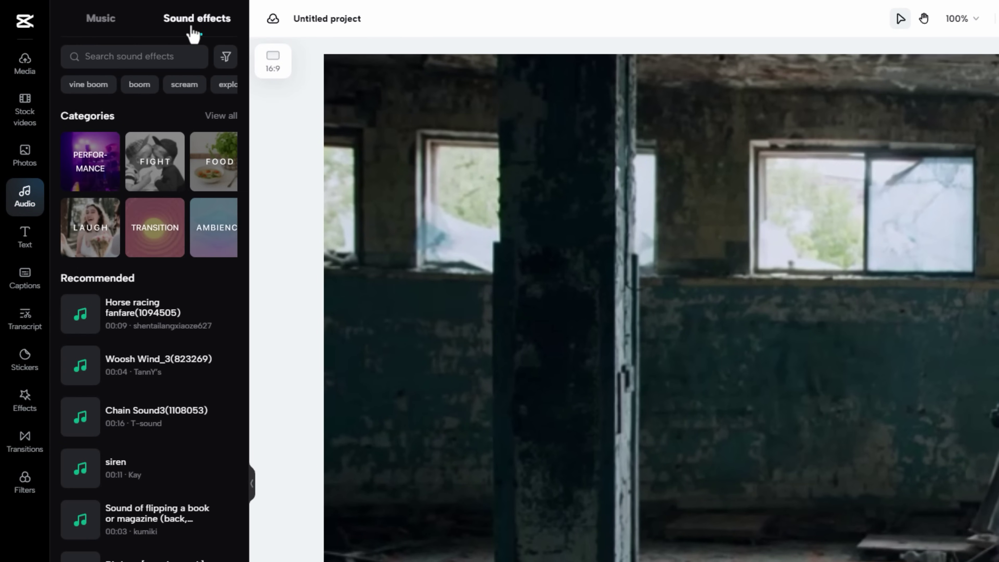
click(134, 56)
text(foo)
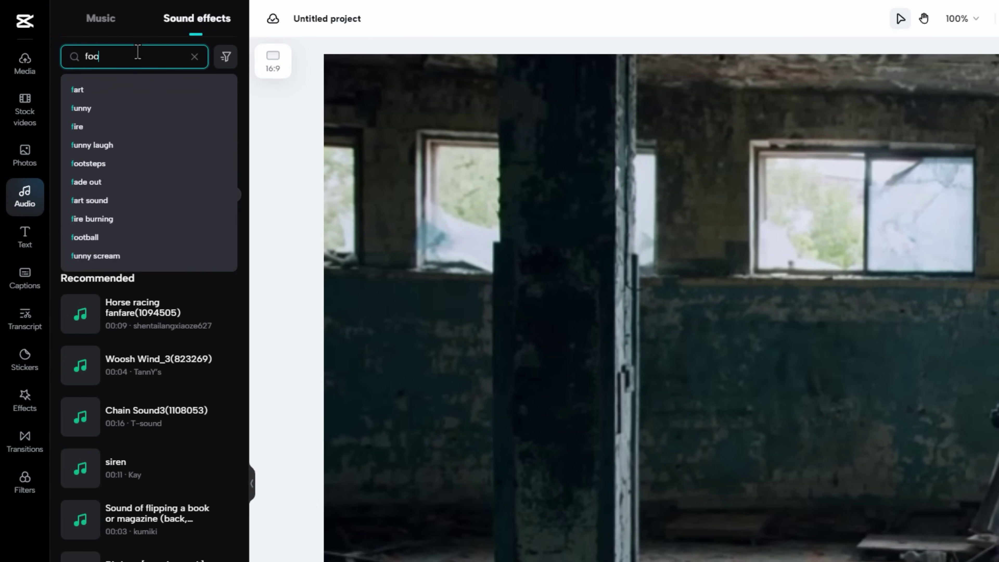
text(tsteps)
key(Return)
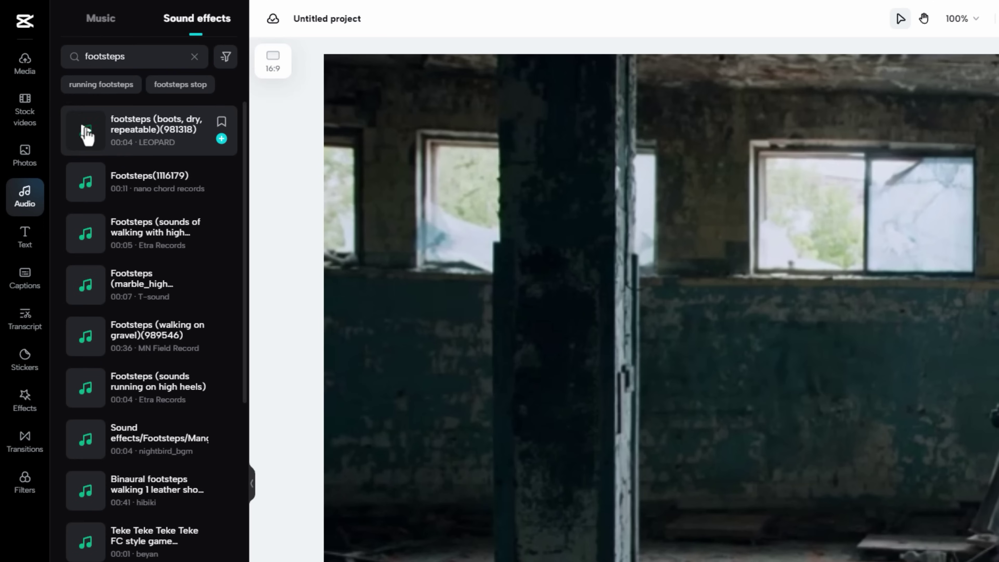
click(85, 131)
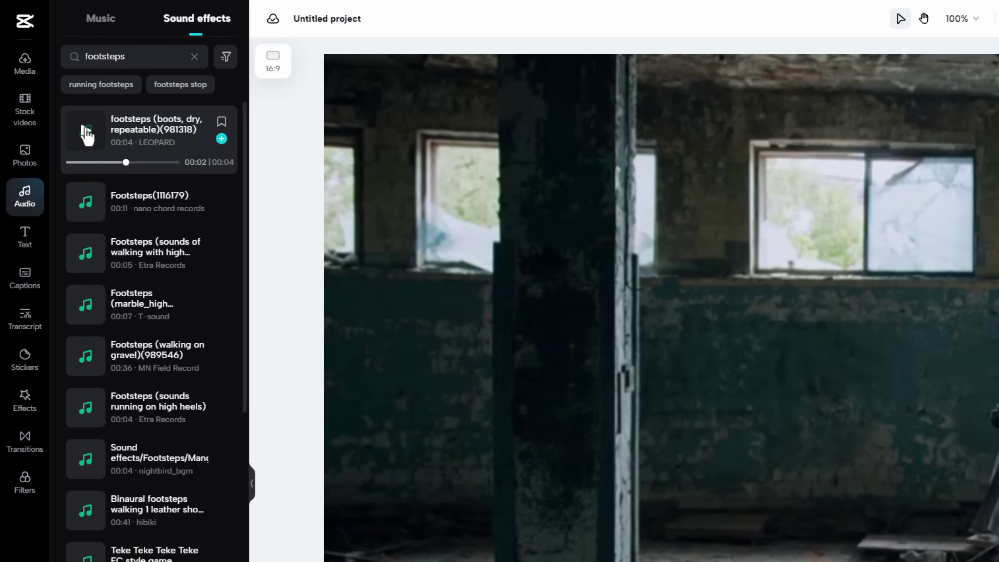
click(221, 139)
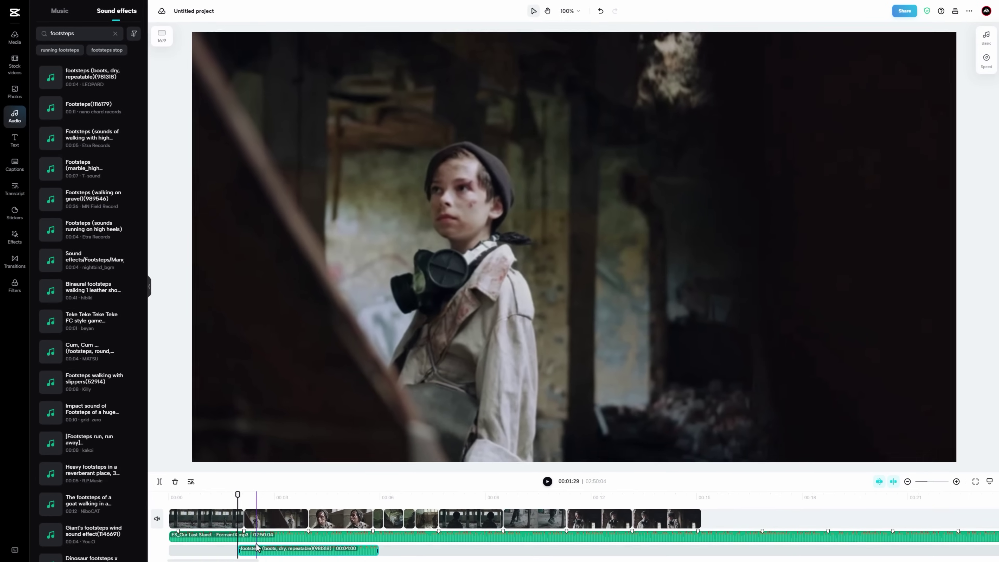
Move the footsteps clip to 00:00 and play the edit from the beginning.
drag(246, 551, 182, 556)
click(170, 497)
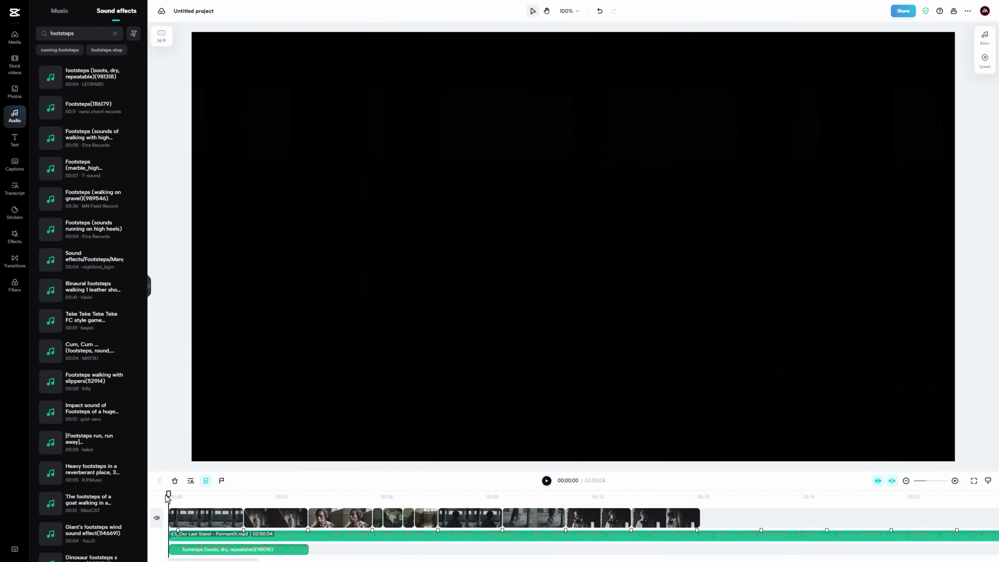
key(space)
click(177, 496)
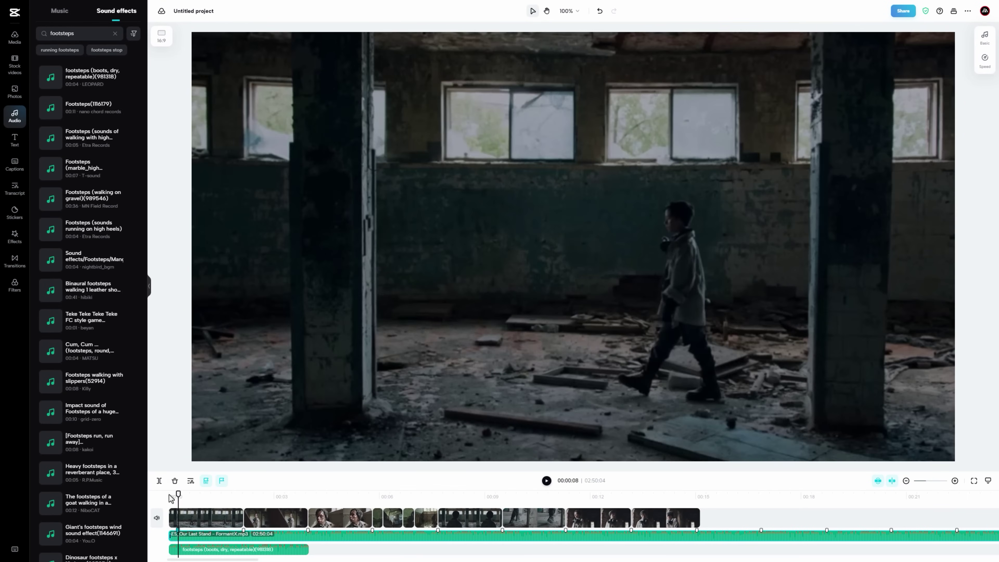
click(169, 496)
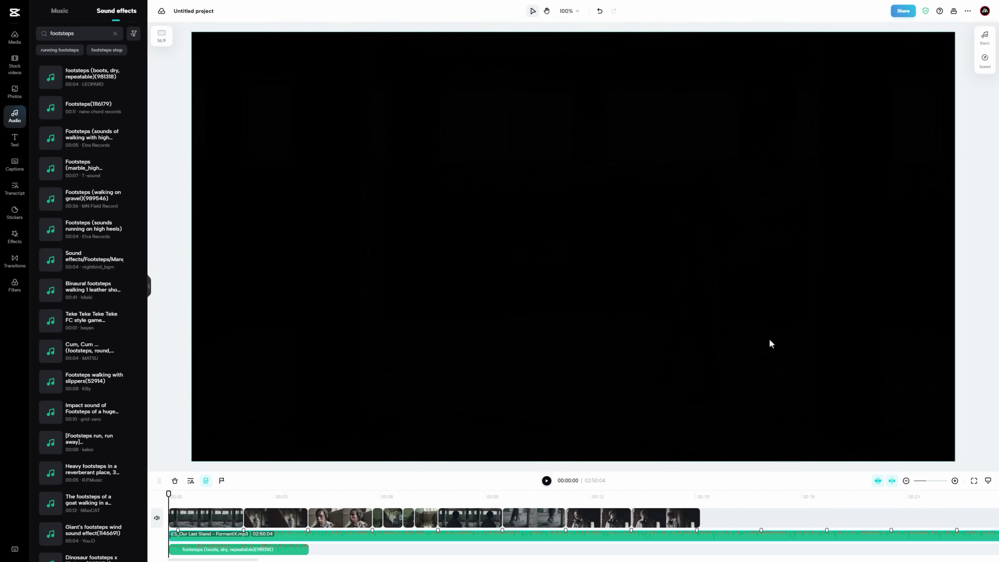
Slow the footsteps clip to 0.60x speed and listen from the start.
click(985, 40)
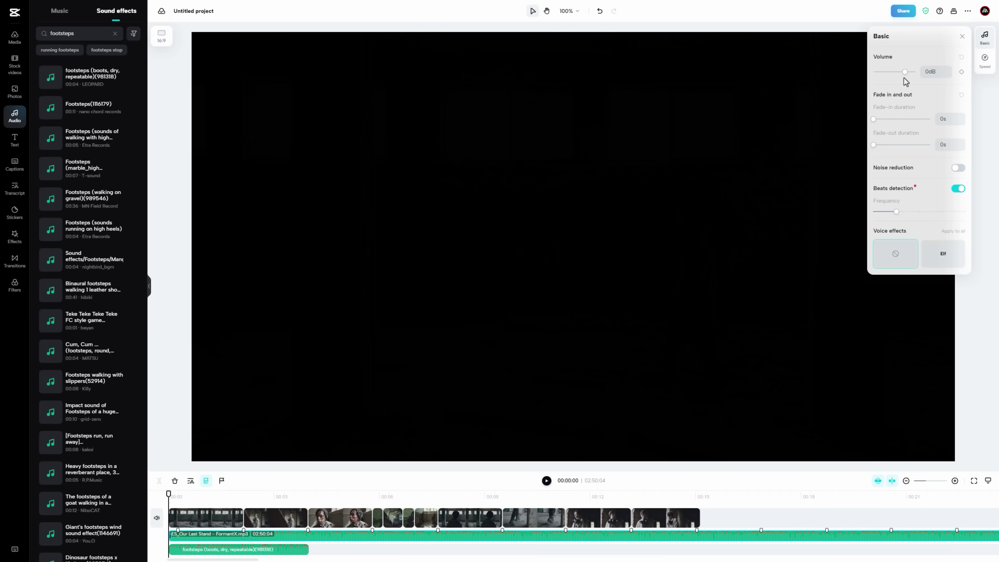
click(545, 485)
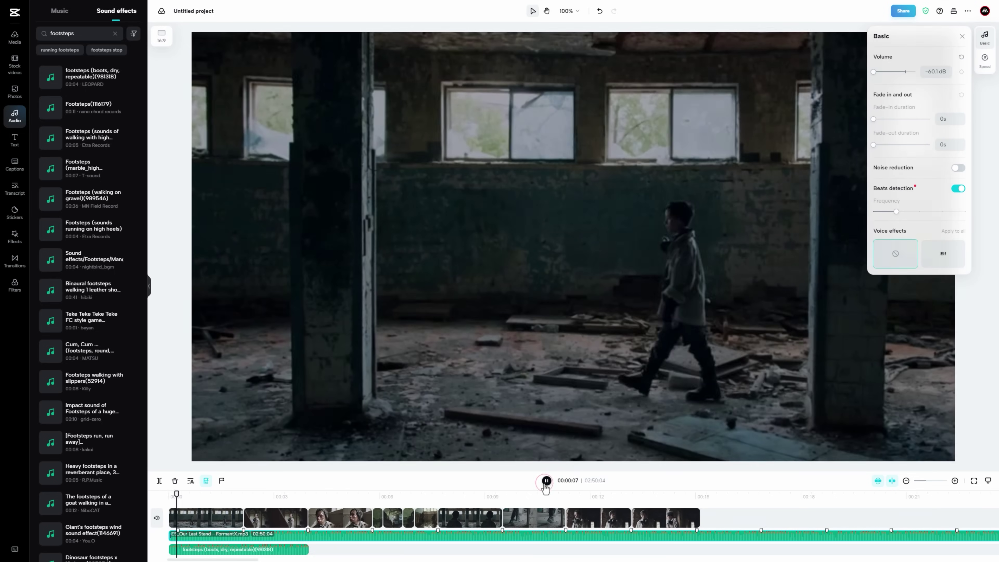
click(545, 486)
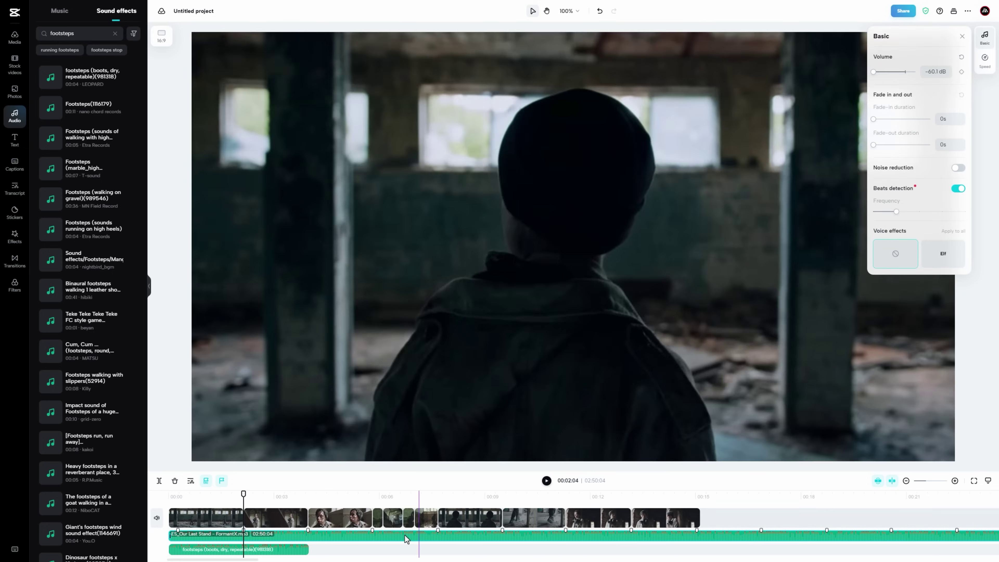
click(278, 547)
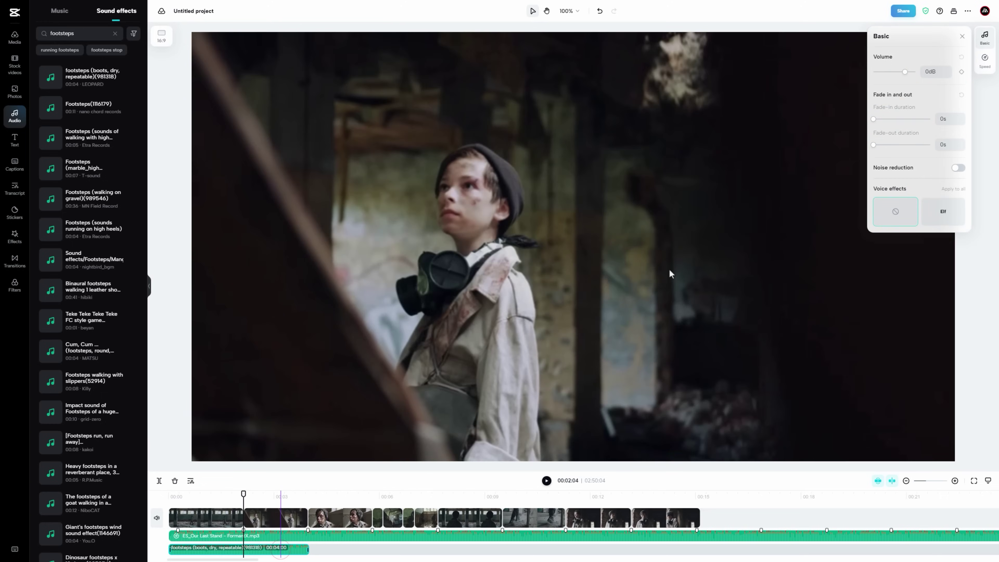
click(985, 60)
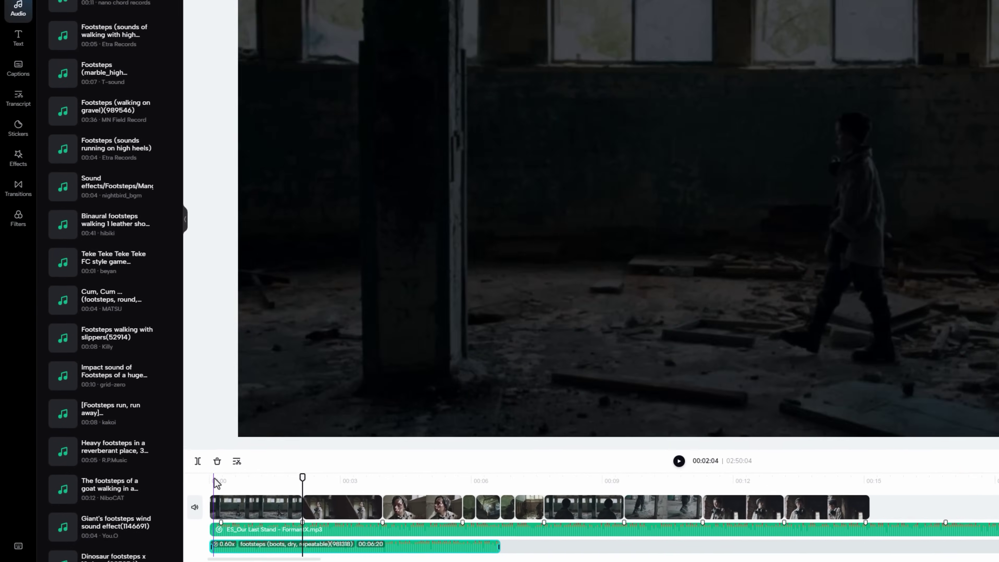
click(173, 498)
key(space)
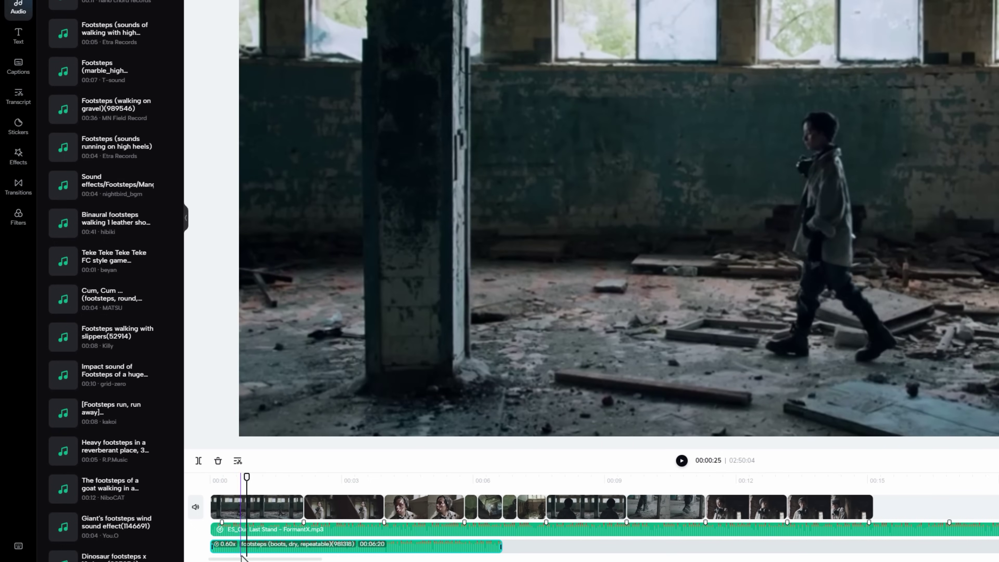
Shift the footsteps clip slightly later and trim both of its ends shorter.
drag(241, 555, 250, 557)
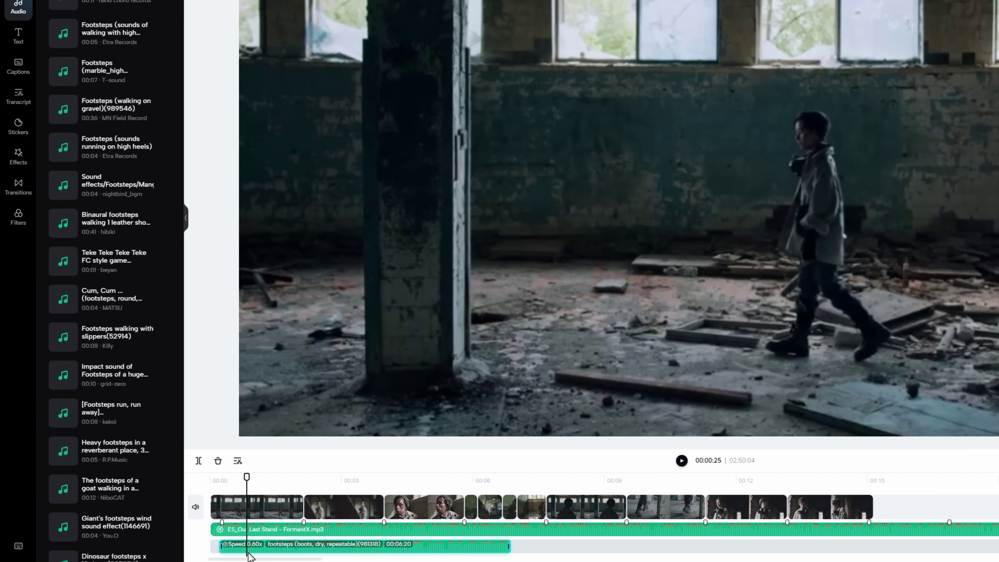
click(220, 479)
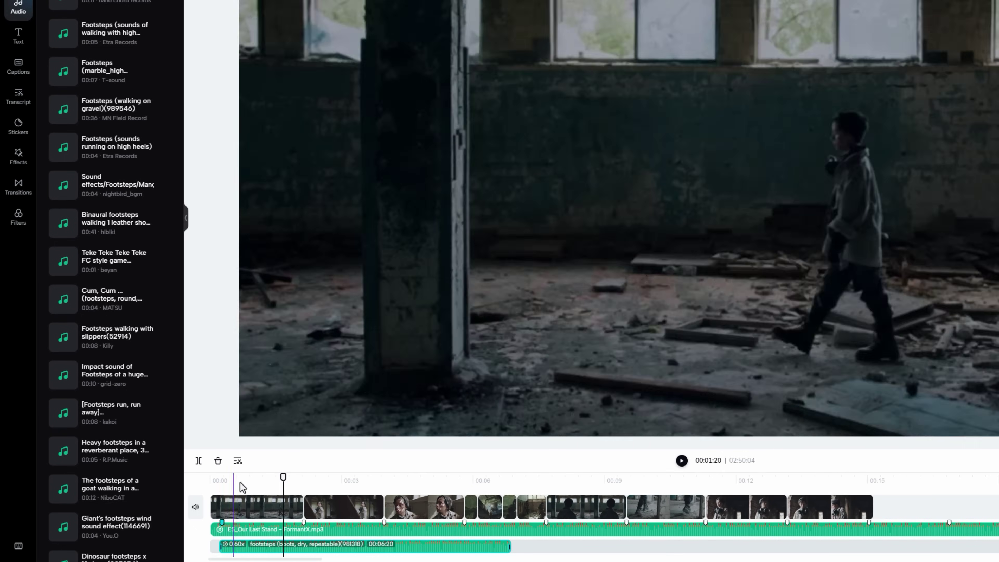
drag(281, 546, 298, 556)
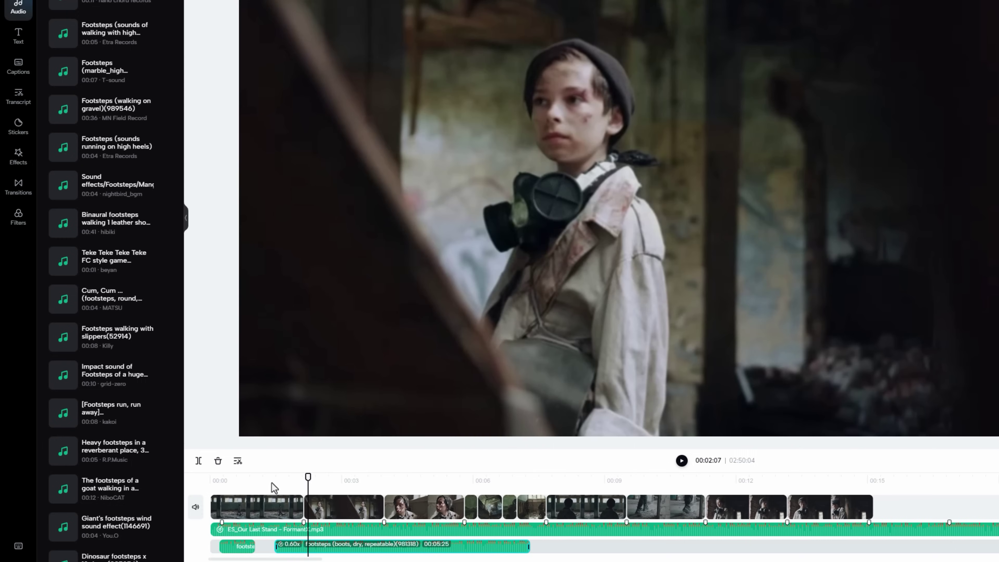
click(218, 481)
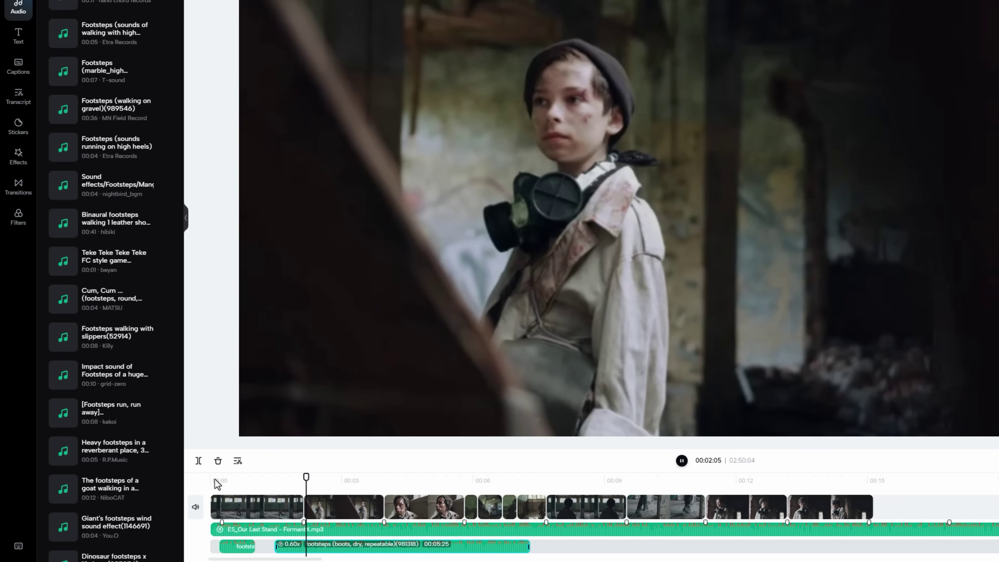
drag(530, 546, 314, 546)
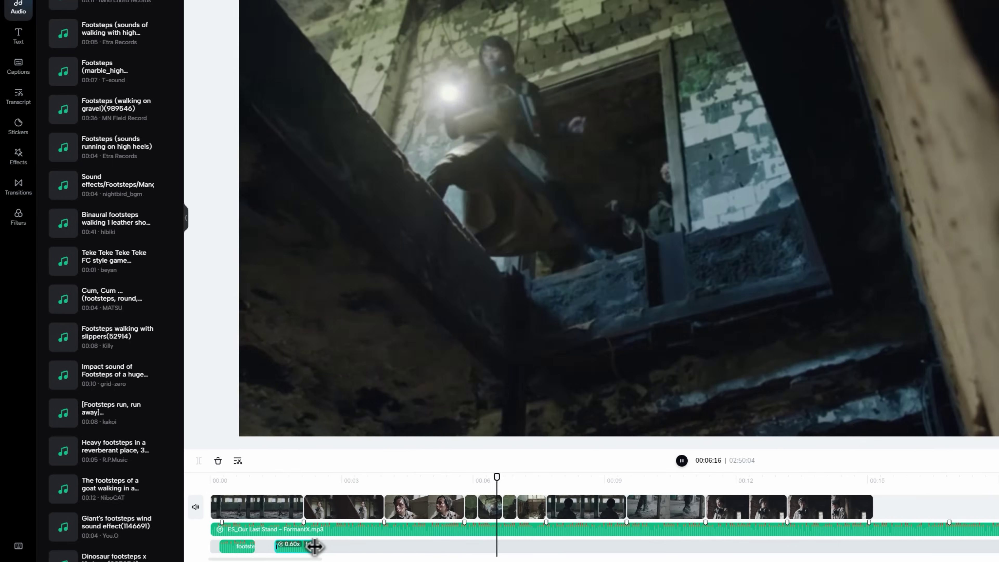
mouse_move(468, 481)
mouse_down()
mouse_move(500, 480)
mouse_move(486, 480)
mouse_up()
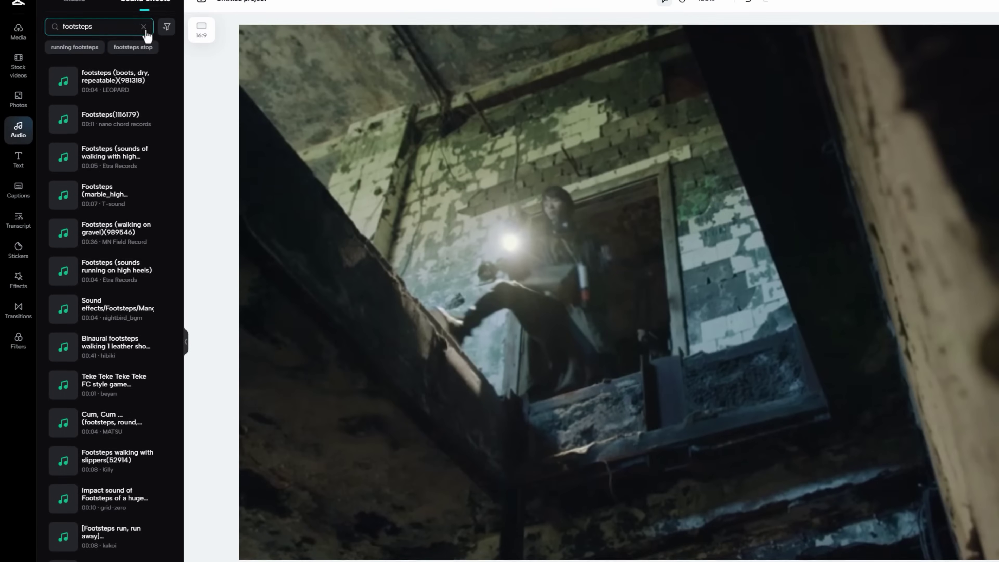
click(143, 42)
Search sound effects for 'jump scare' and 'jump', preview results, then open Epidemic Sound.
text(jump)
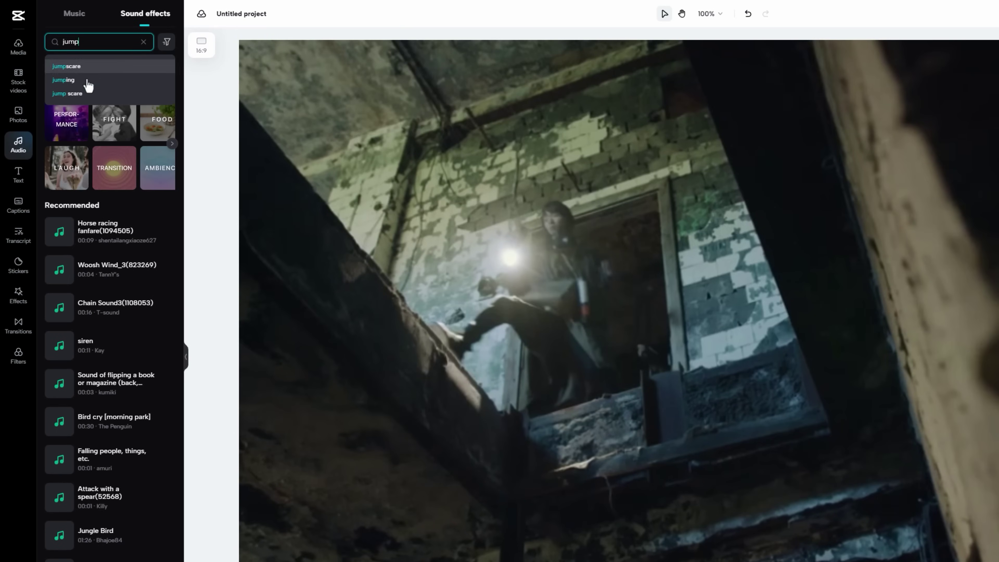
click(81, 93)
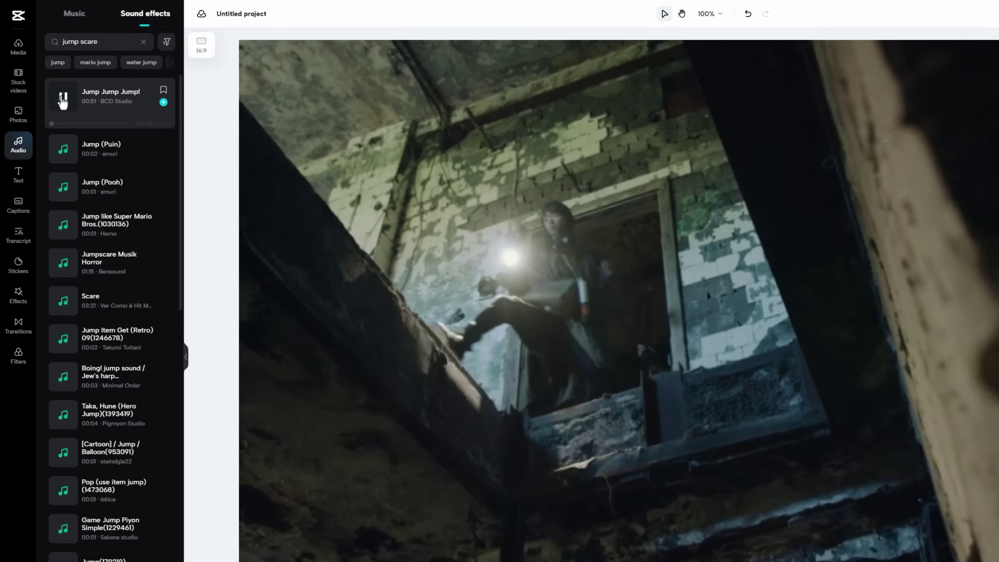
click(62, 151)
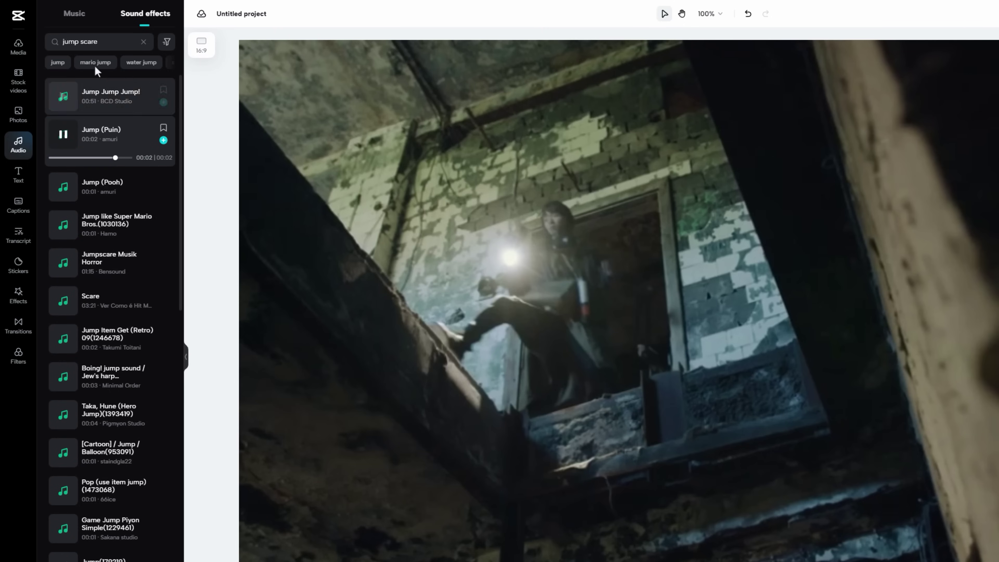
click(60, 63)
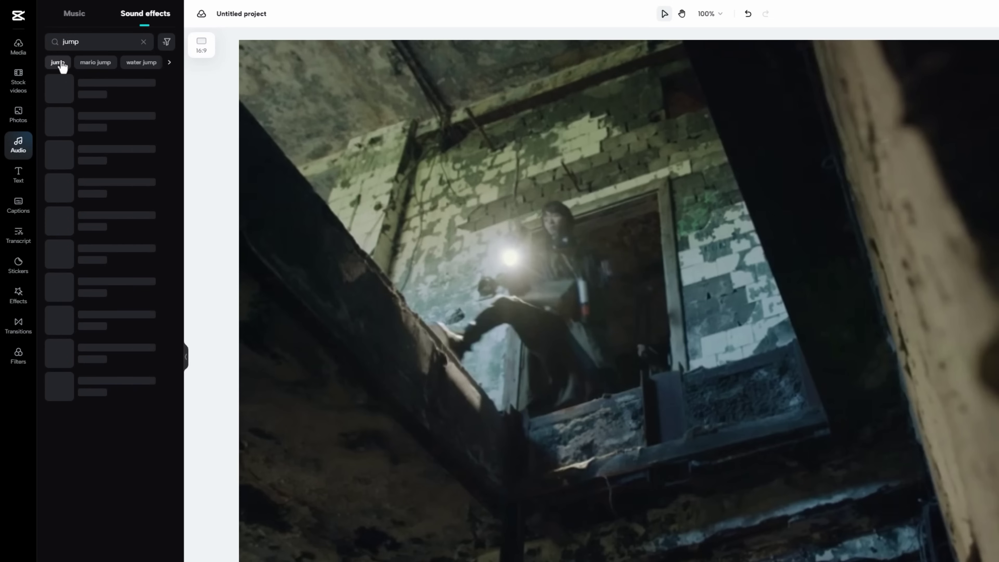
click(62, 212)
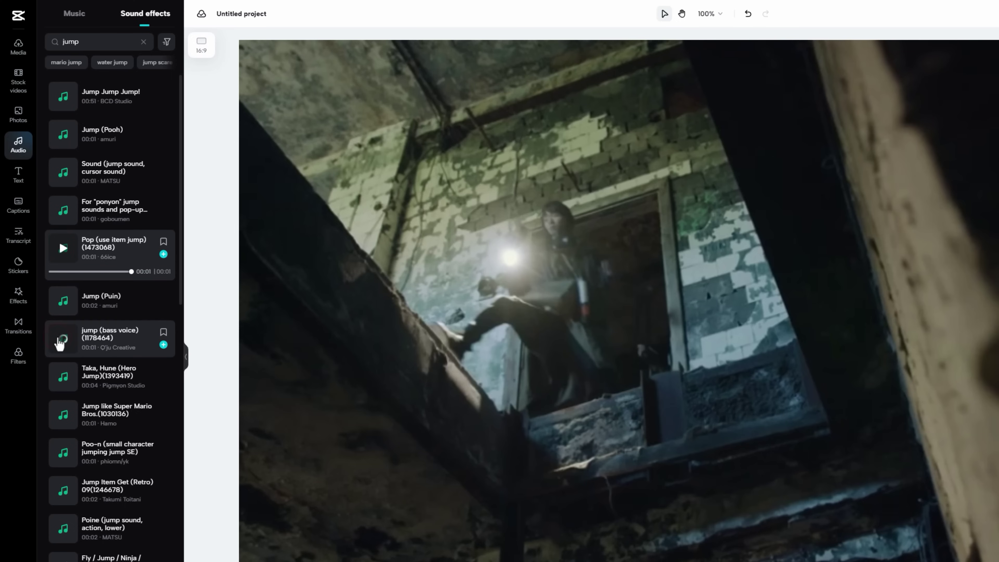
scroll(82, 352, down, 4)
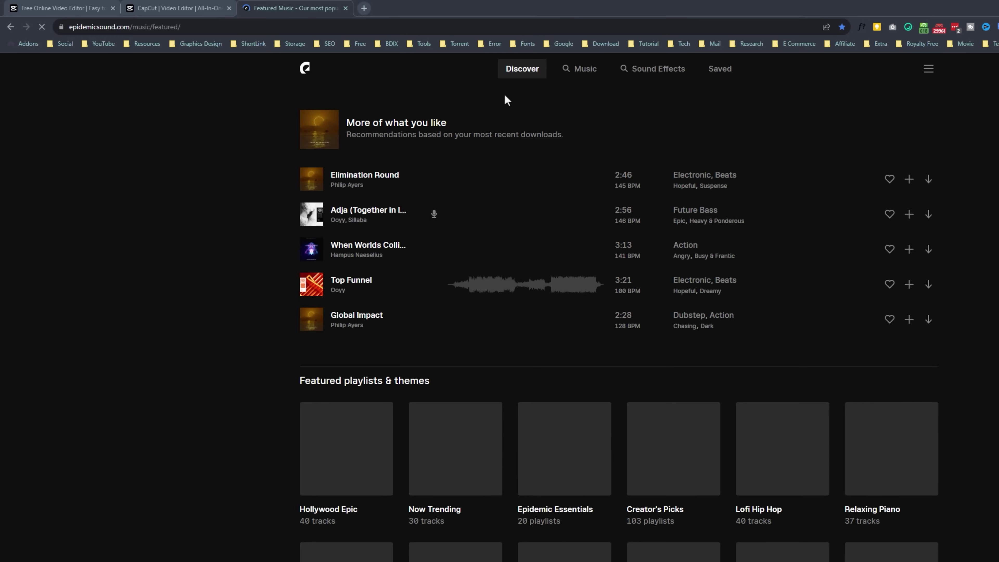
click(673, 71)
Search Epidemic Sound for 'jump' and preview the first result.
click(476, 99)
text(jump)
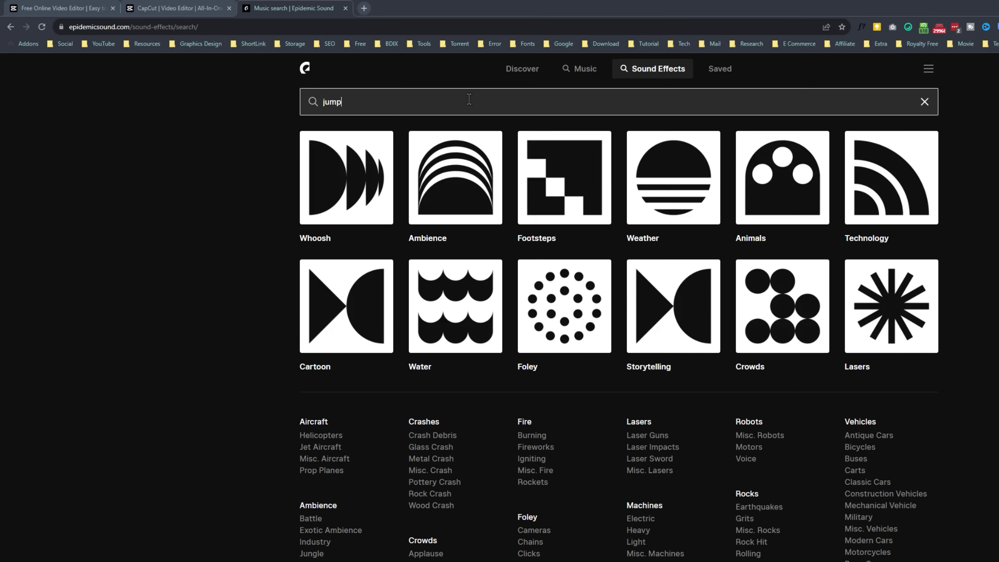
key(Return)
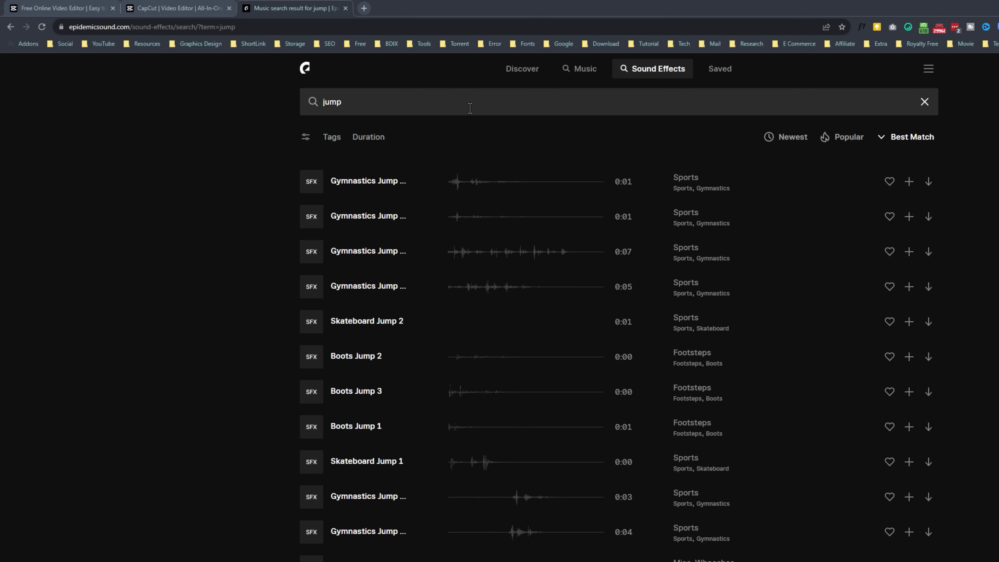
click(448, 184)
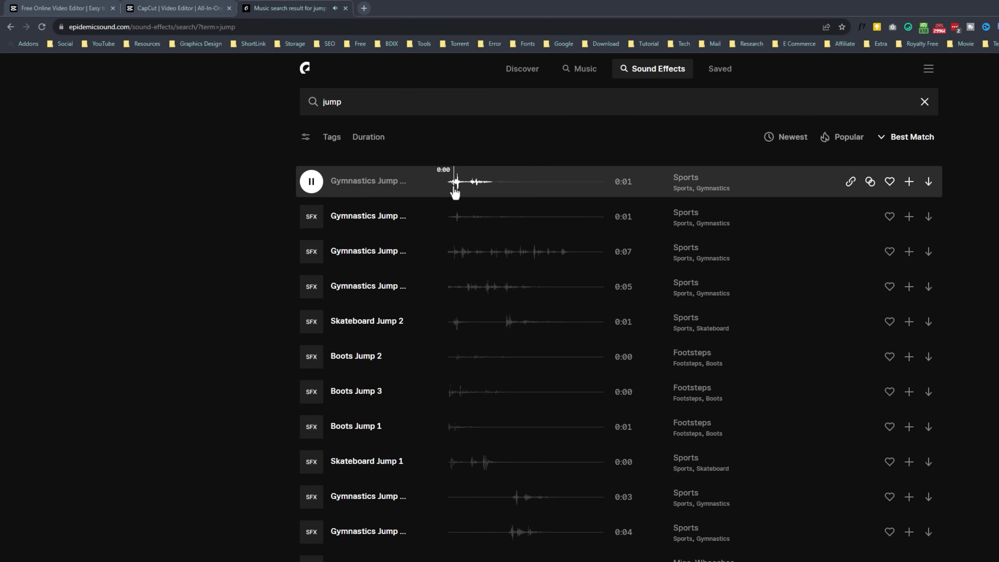
click(309, 182)
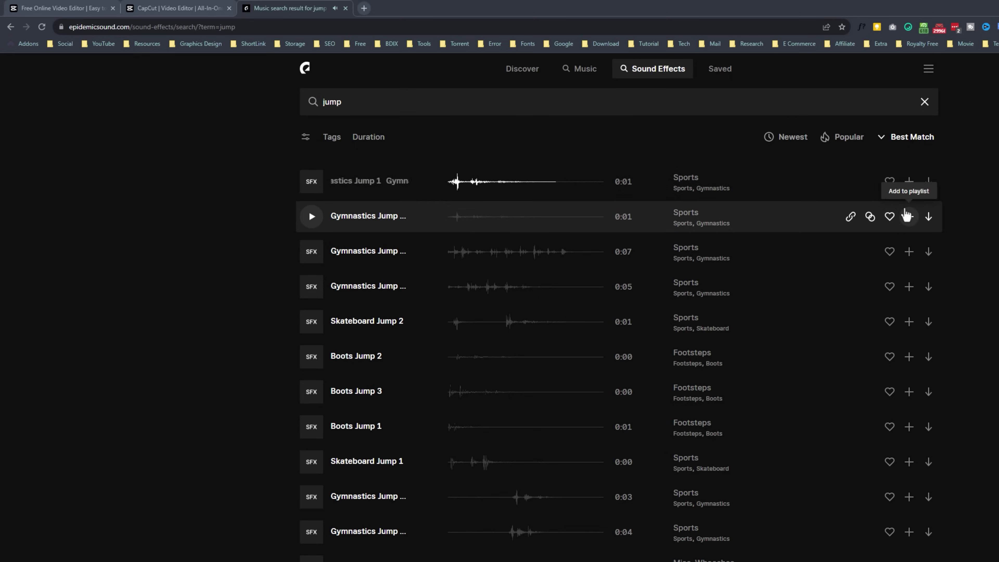
Download the Gymnastics Jump 1 sound effect as an MP3.
click(929, 183)
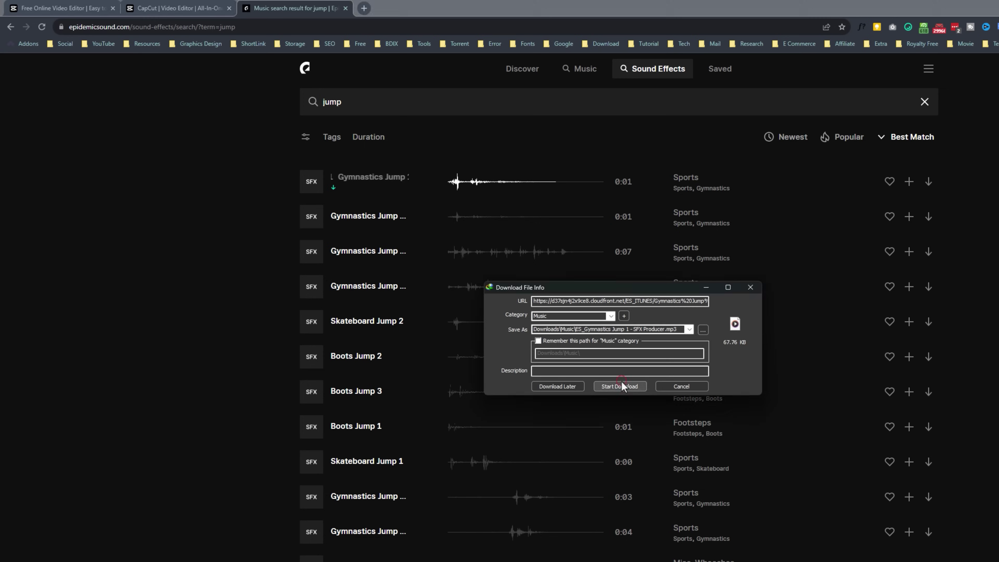
click(622, 383)
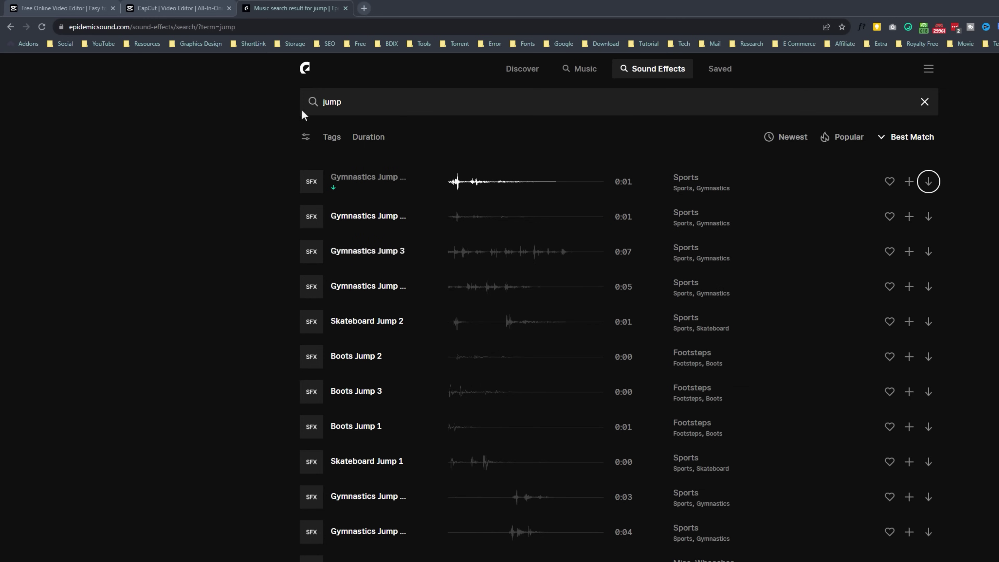
click(198, 5)
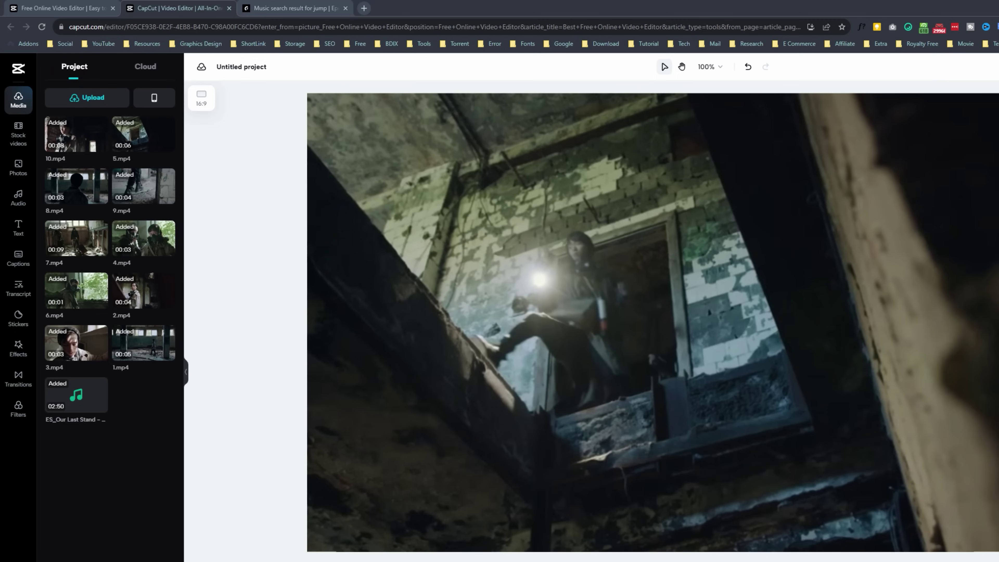
Import the Gymnastics Jump file into Media and place it on the timeline at 00:06:03.
key(alt+Tab)
drag(625, 411, 85, 497)
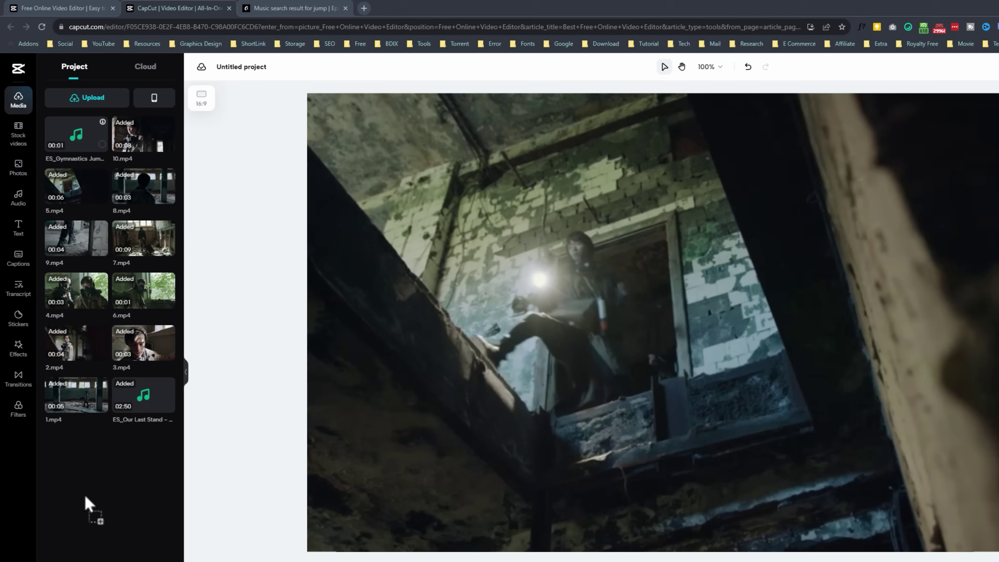
click(72, 146)
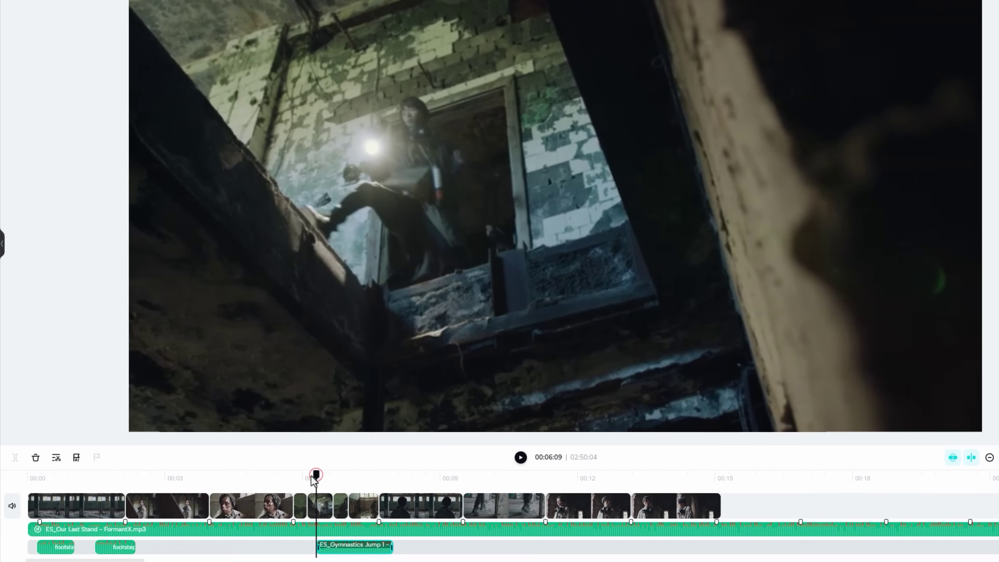
drag(316, 475, 307, 476)
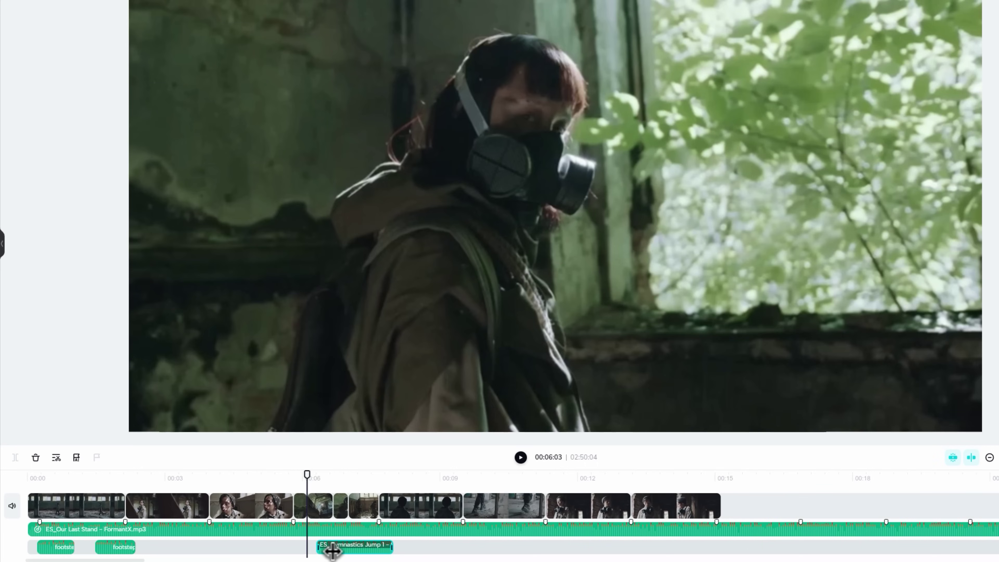
drag(338, 548, 329, 557)
Preview the jump sound around 00:06, nudging it slightly later to sync with the action.
click(296, 478)
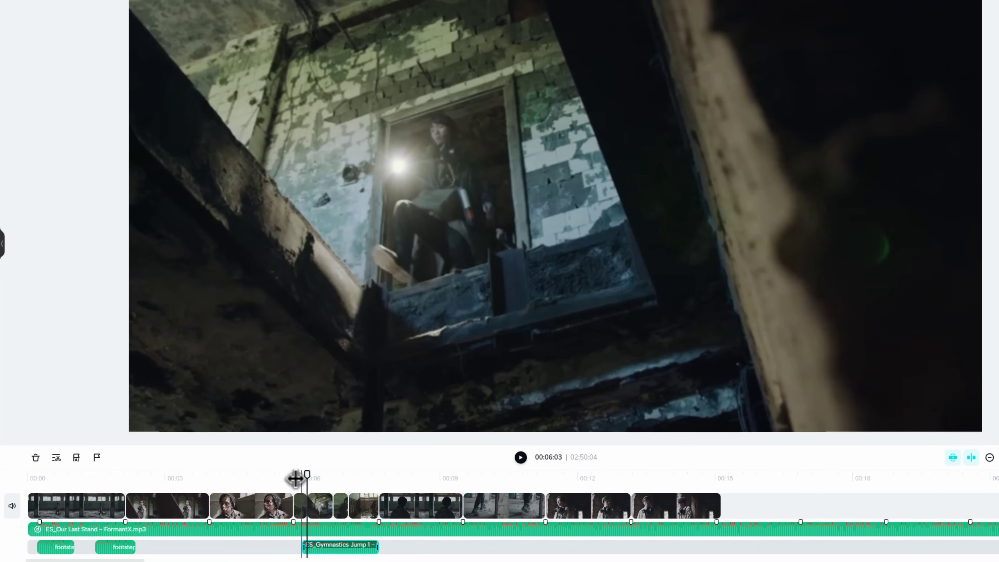
key(space)
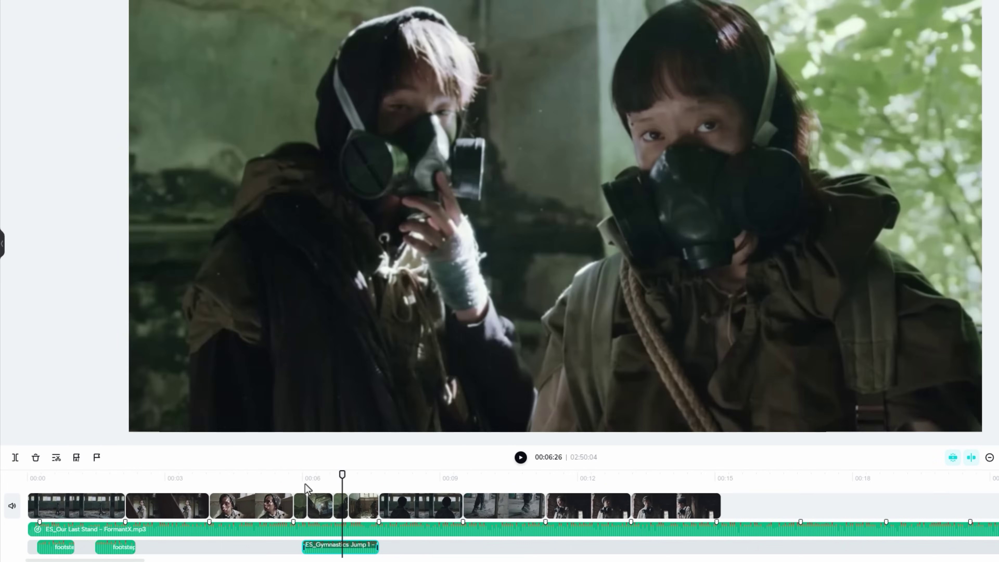
mouse_move(377, 545)
mouse_down()
mouse_move(388, 545)
mouse_move(365, 547)
mouse_up()
click(294, 481)
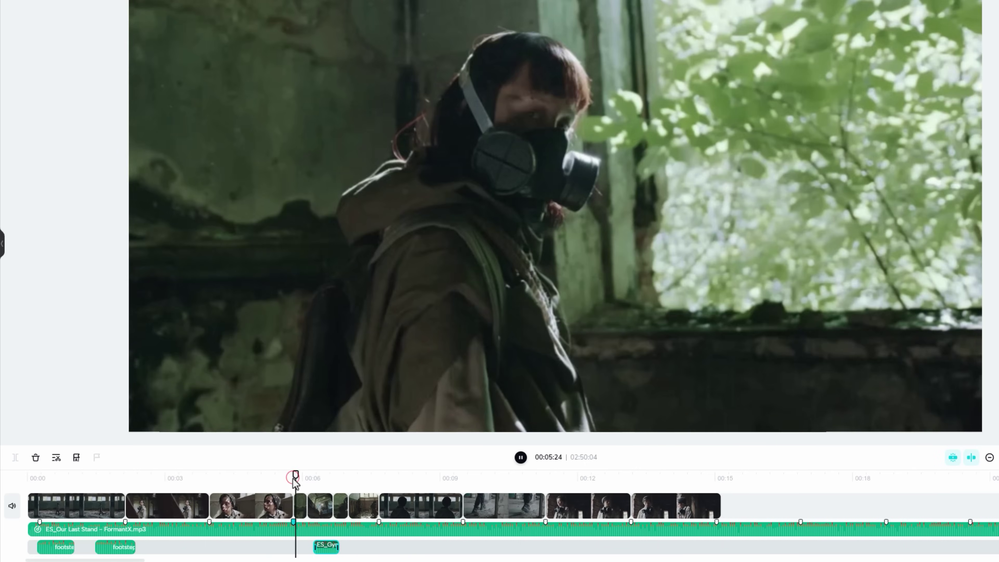
key(space)
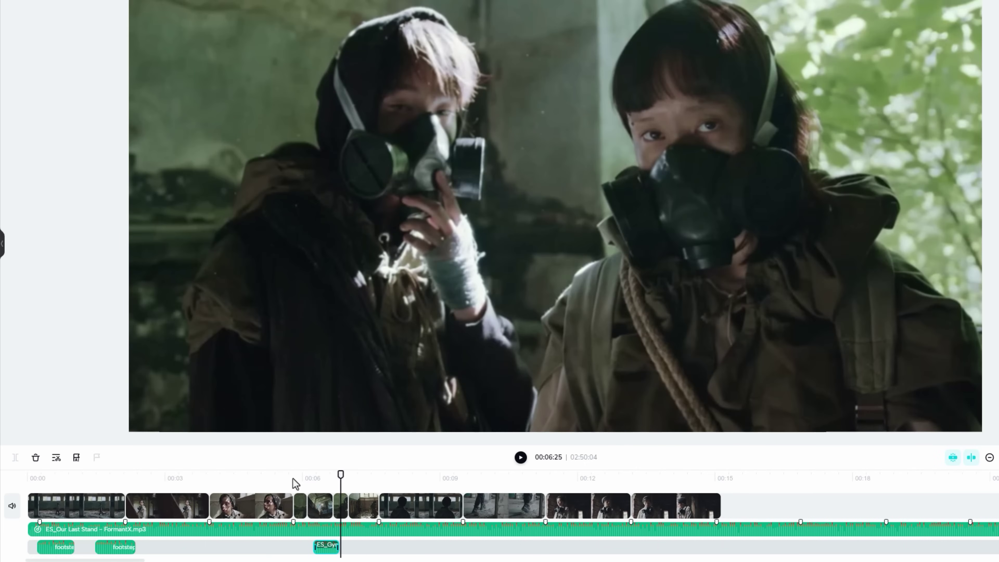
click(305, 479)
key(space)
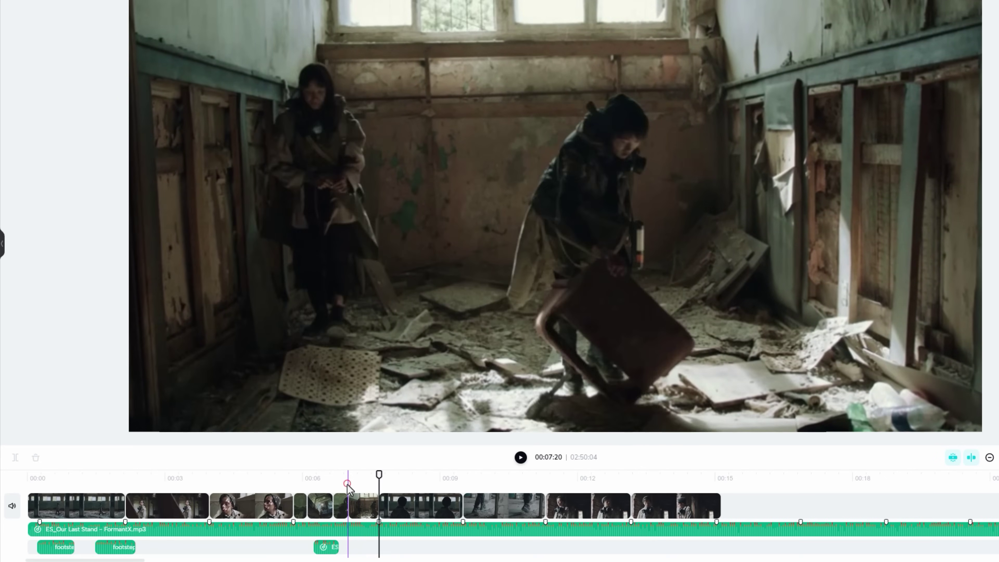
click(347, 483)
key(space)
click(348, 483)
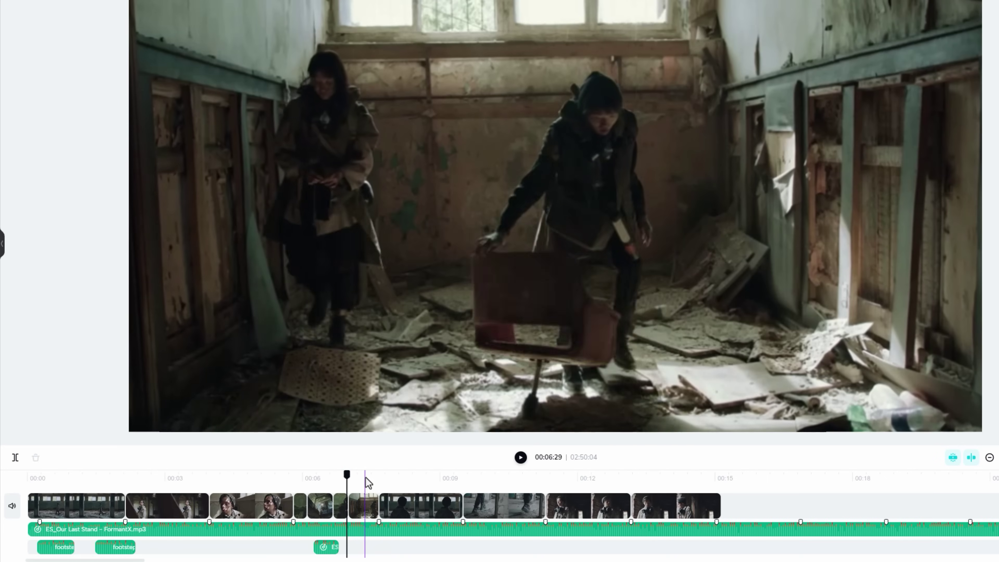
click(371, 480)
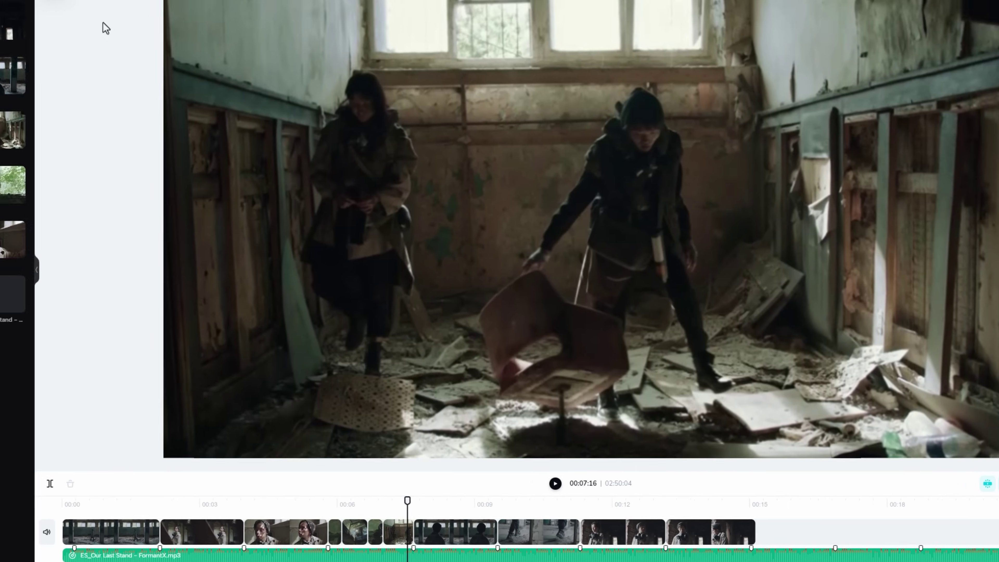
Replace the Epidemic Sound search with 'trash' to get the Trash Into Garbage Can 1 effect.
click(307, 9)
click(378, 106)
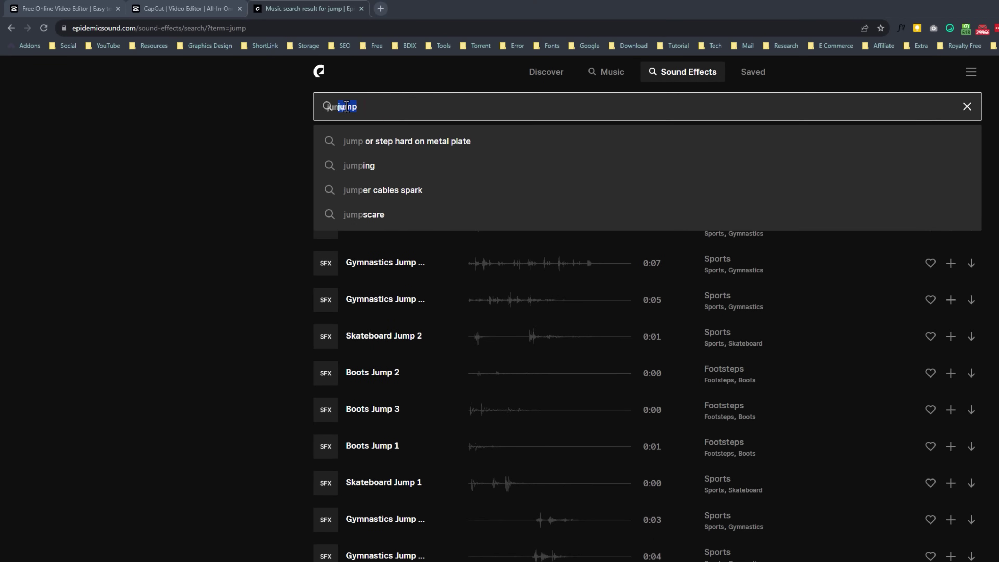
text(tra)
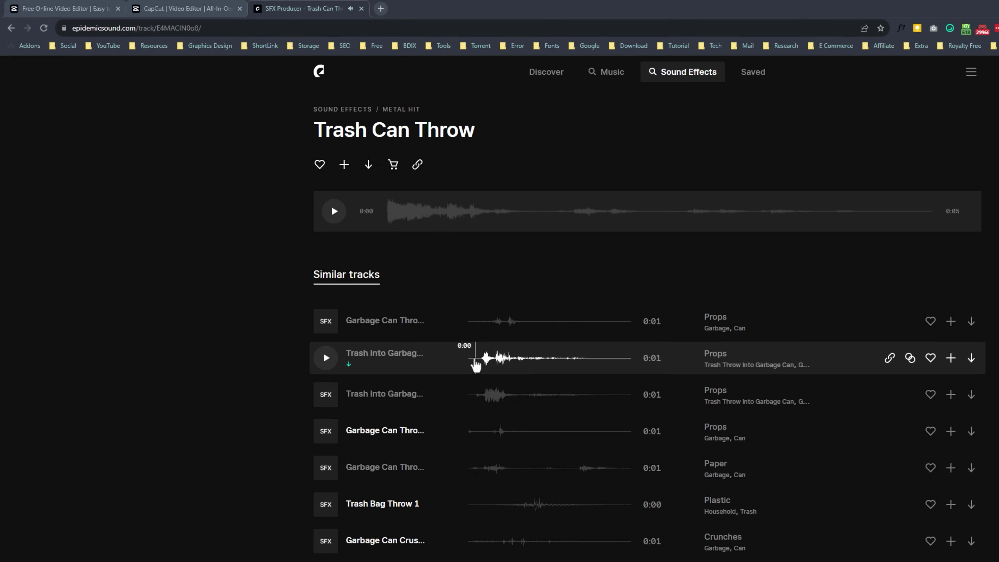
click(200, 6)
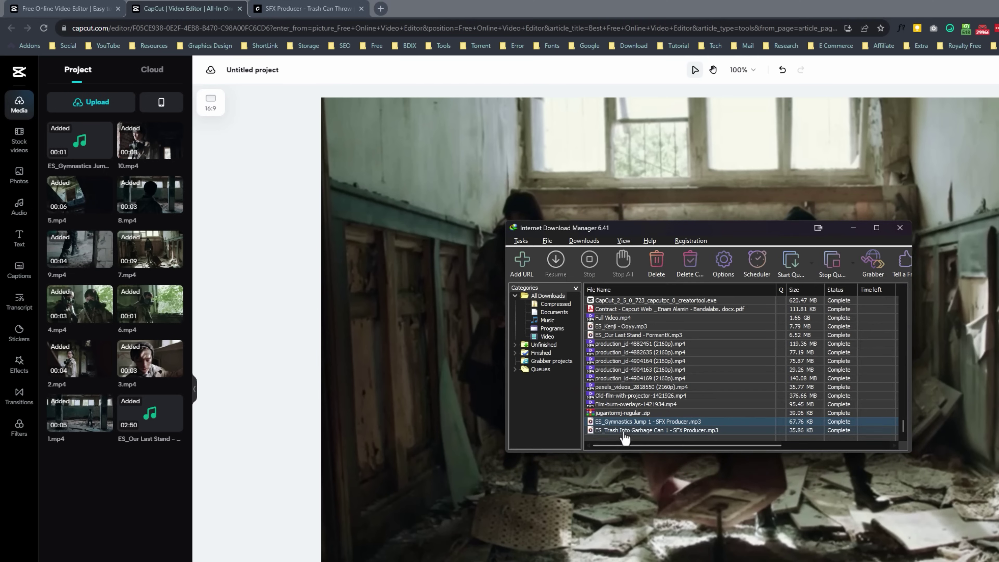
Import the Trash Into Garbage sound and place it at the chair throw near 00:07.
drag(624, 432, 110, 256)
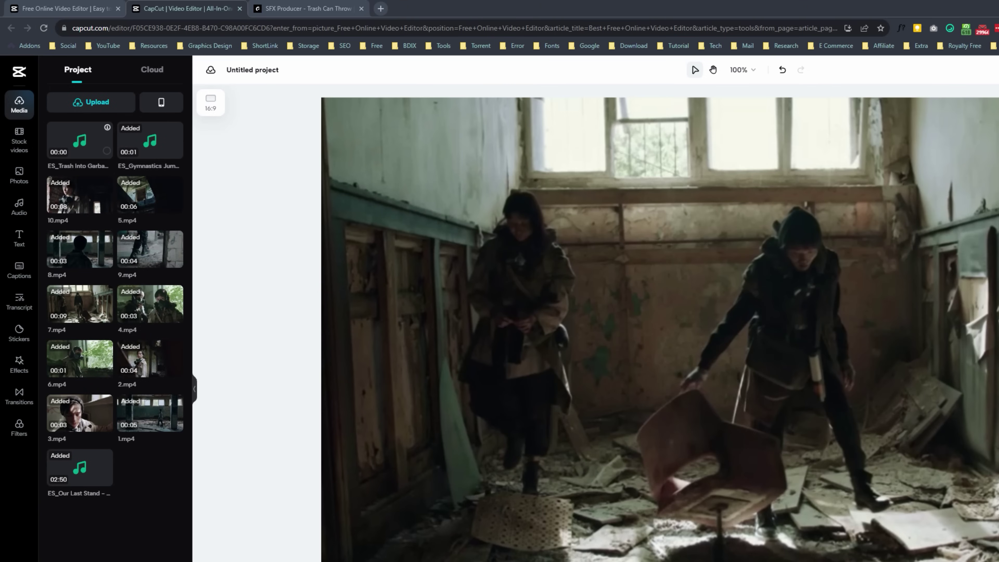
click(79, 146)
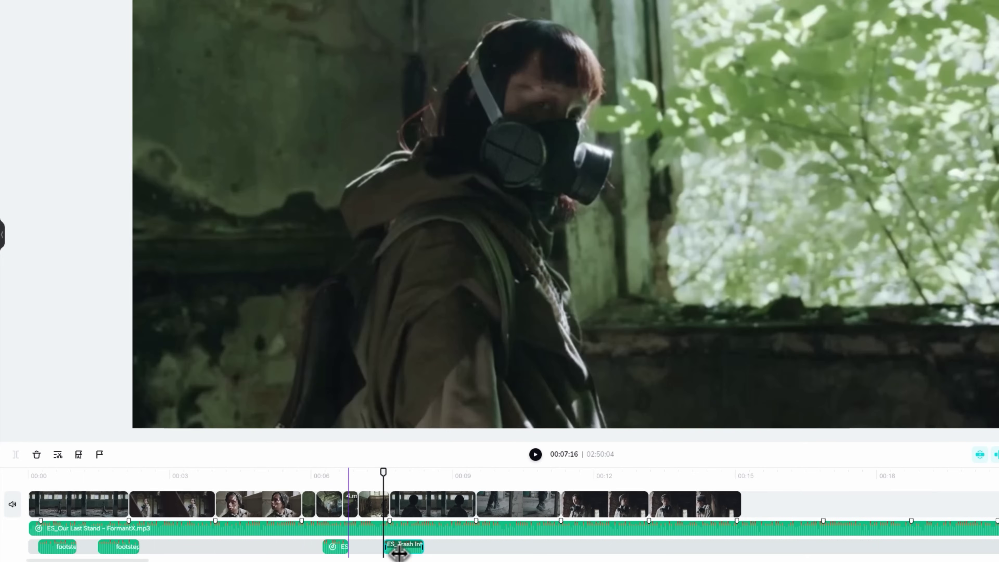
drag(405, 551, 387, 555)
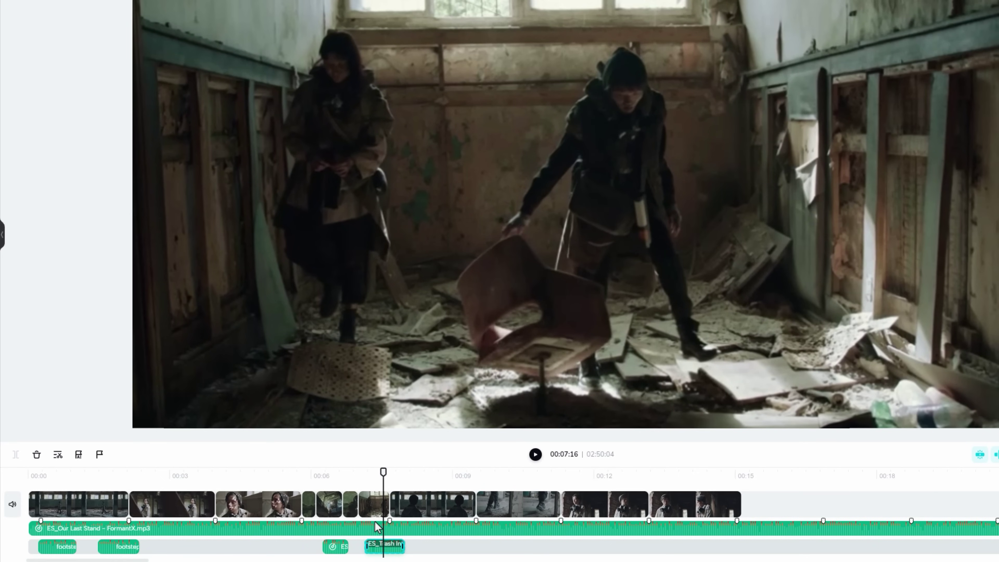
Preview the 0.80x trash sound against the chair throw around 00:06.8.
key(space)
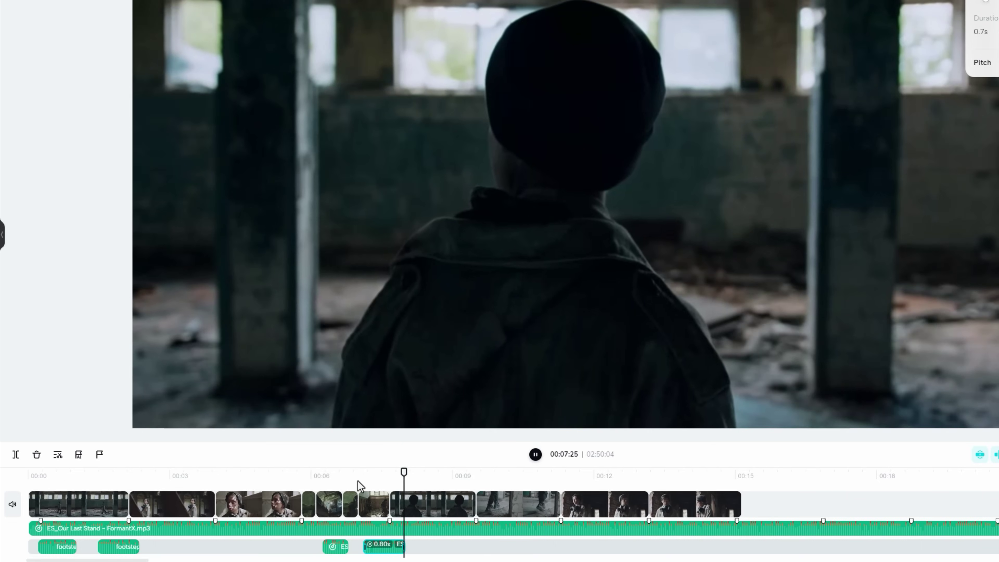
click(357, 481)
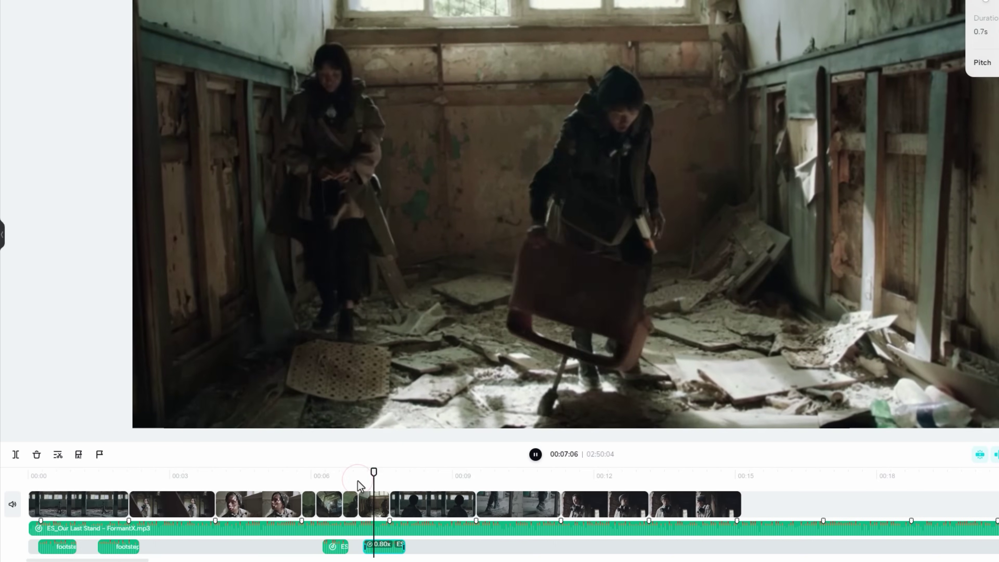
click(357, 481)
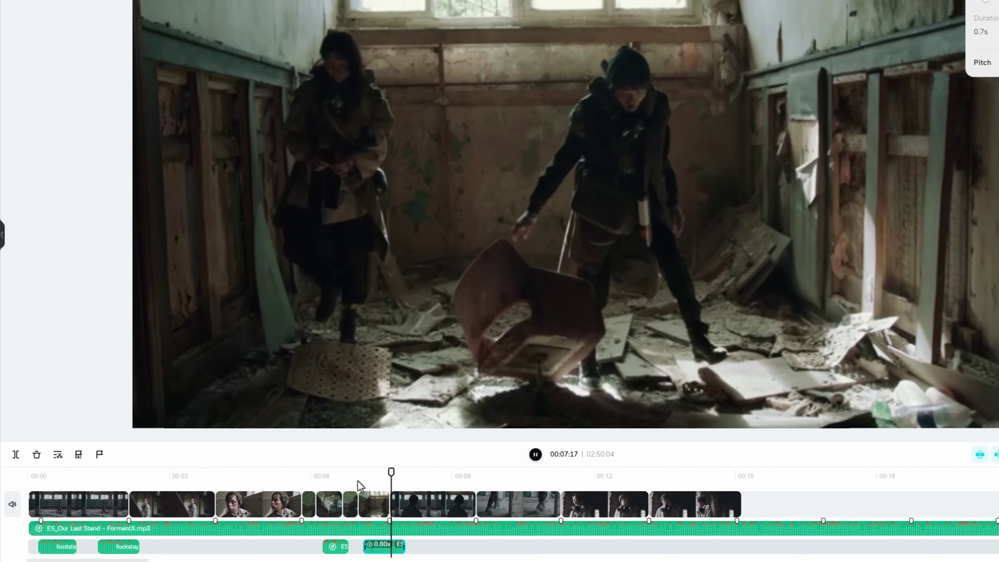
key(space)
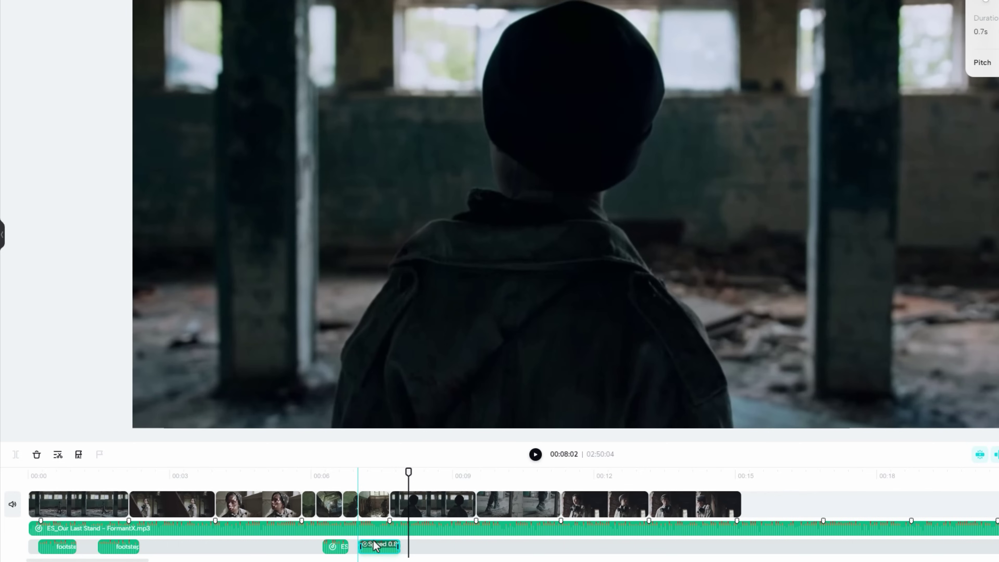
click(350, 472)
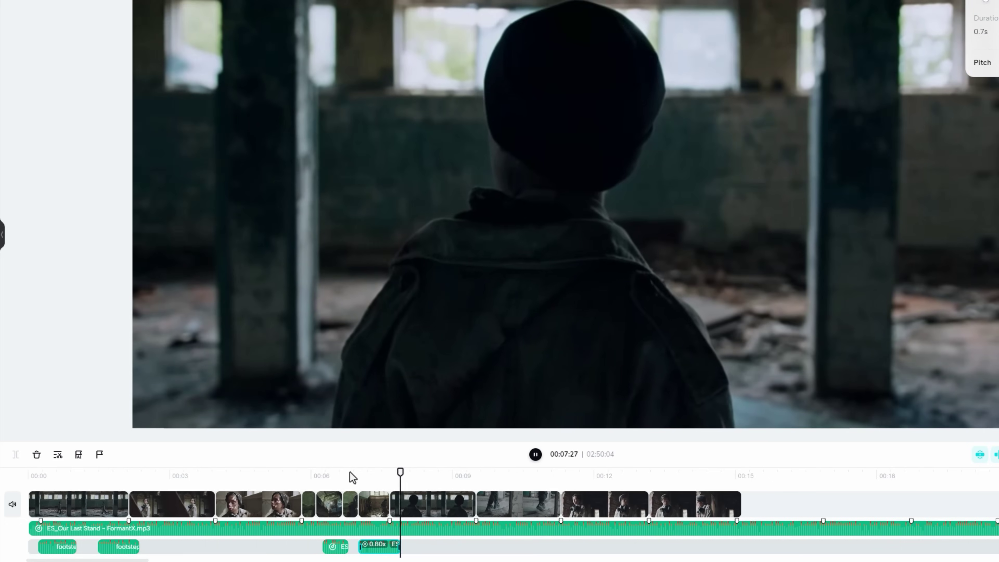
key(space)
key(space)
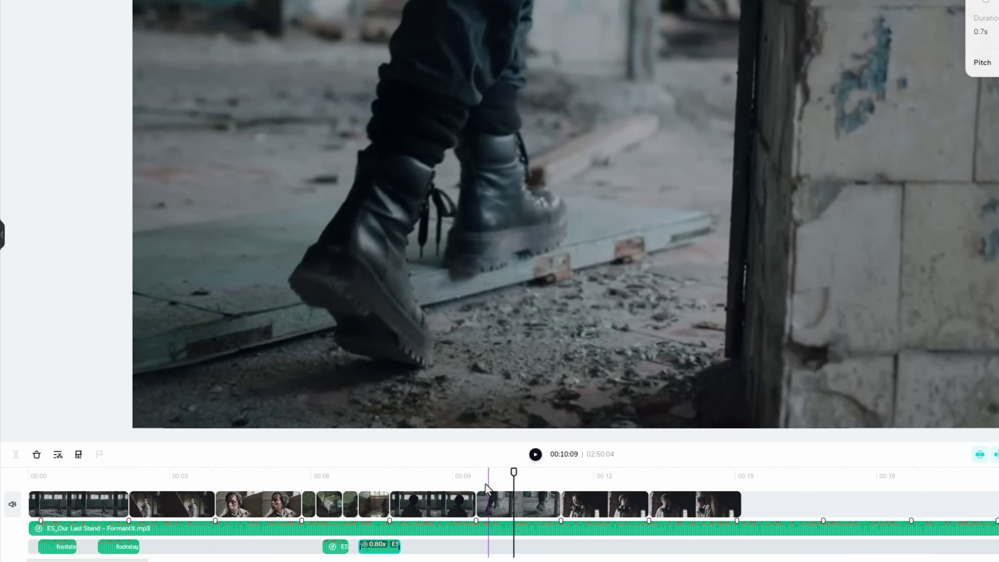
mouse_move(514, 471)
mouse_down()
mouse_move(463, 473)
mouse_move(518, 472)
mouse_up()
Move the 0.60x footsteps sound to about 00:09:15 to match the boots clip.
key(Up)
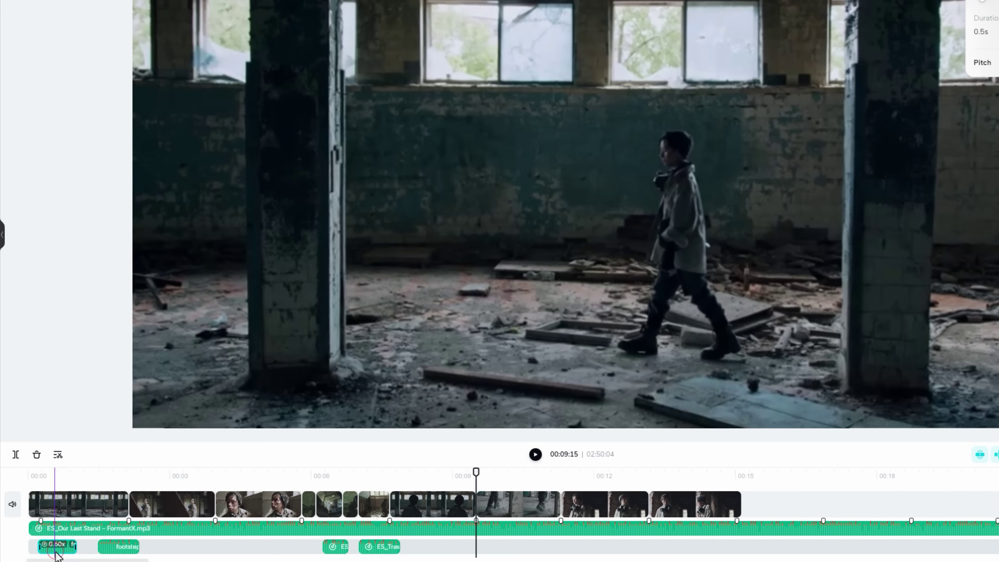
drag(57, 555, 562, 550)
key(space)
Nudge the footsteps sound slightly later and replay around 00:11 to check the sync.
click(546, 476)
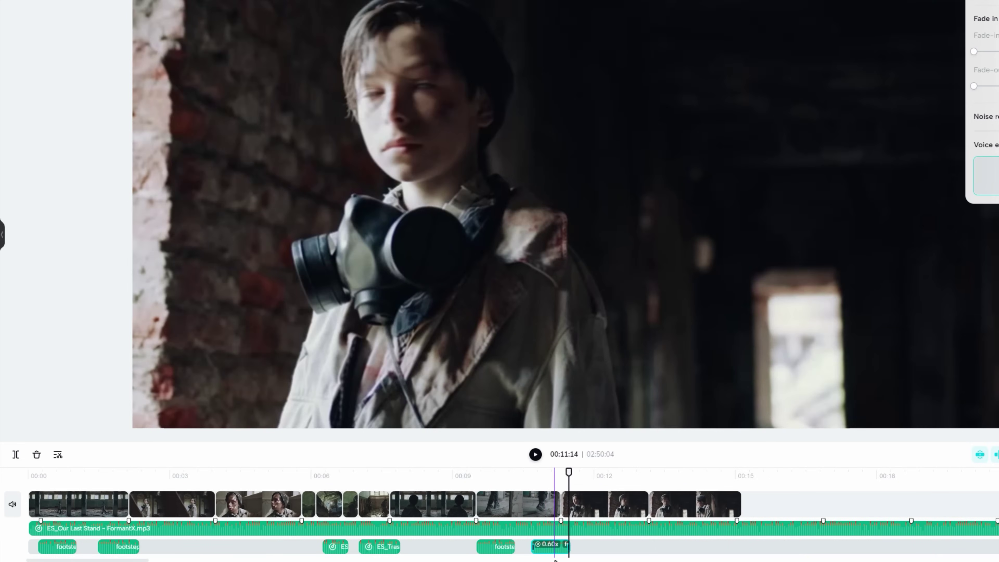
drag(553, 549, 563, 549)
click(546, 476)
key(space)
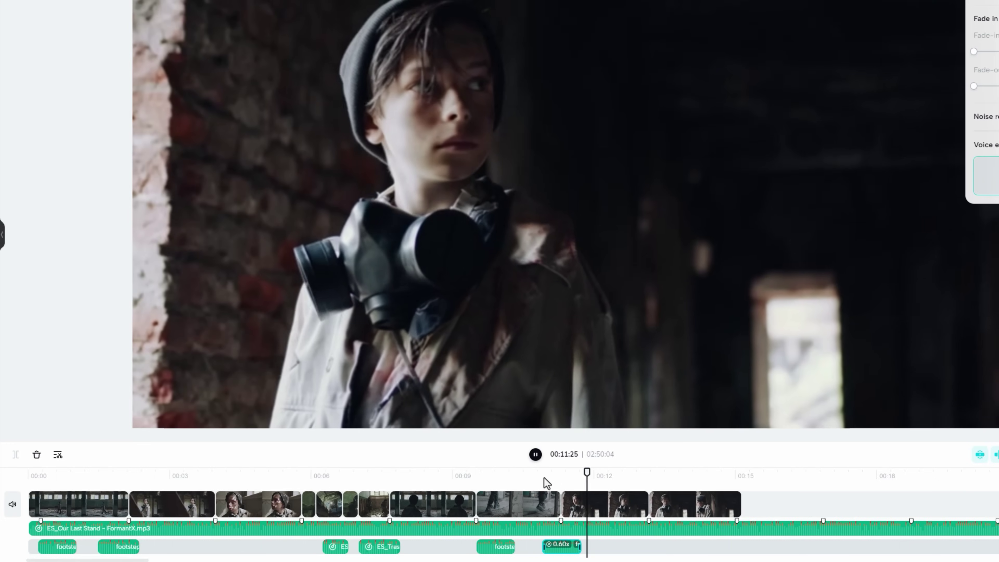
click(545, 478)
key(space)
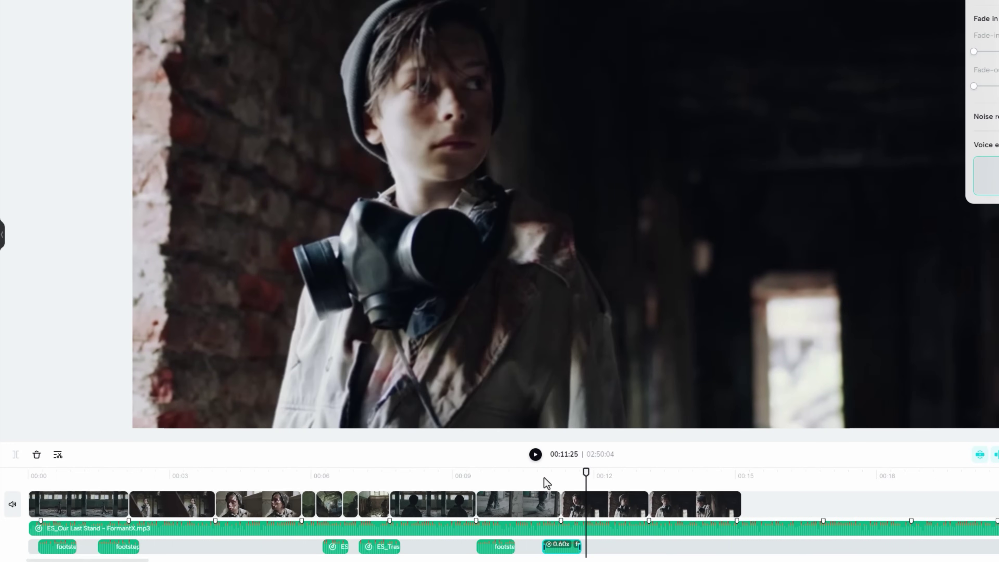
key(space)
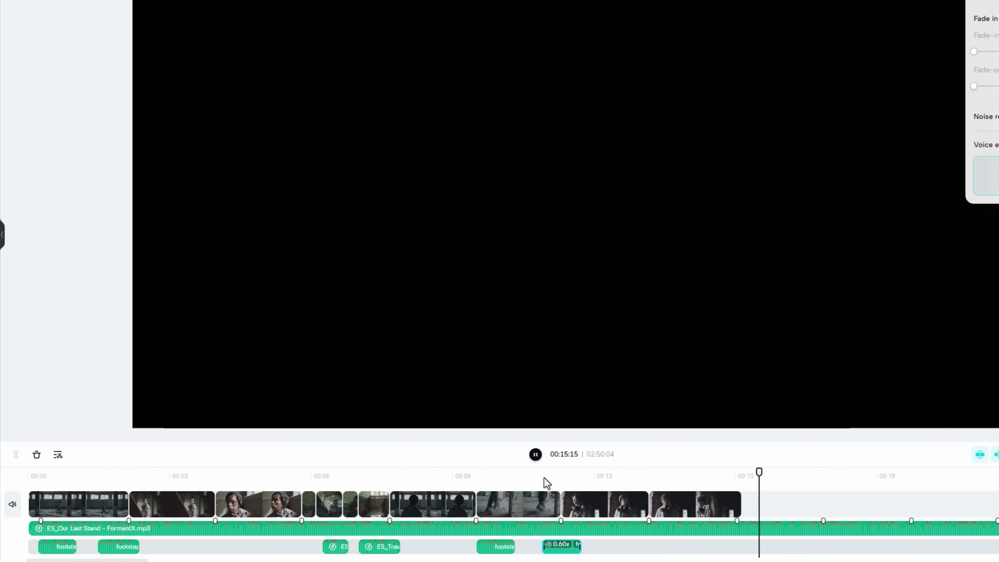
Raise the ES_Our Last Stand music from -23.8 dB to 0dB and play the whole edit.
click(547, 528)
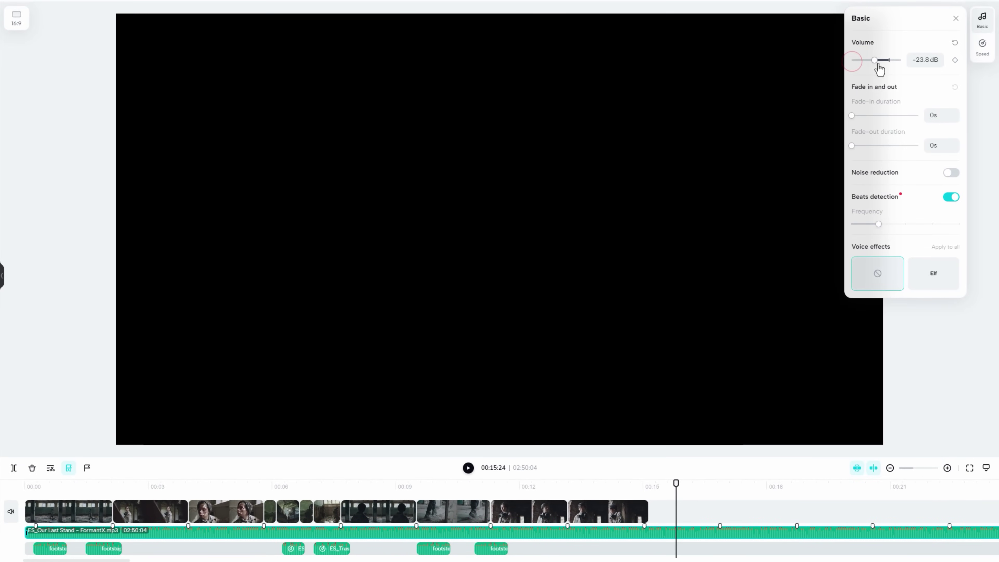
drag(878, 64, 889, 66)
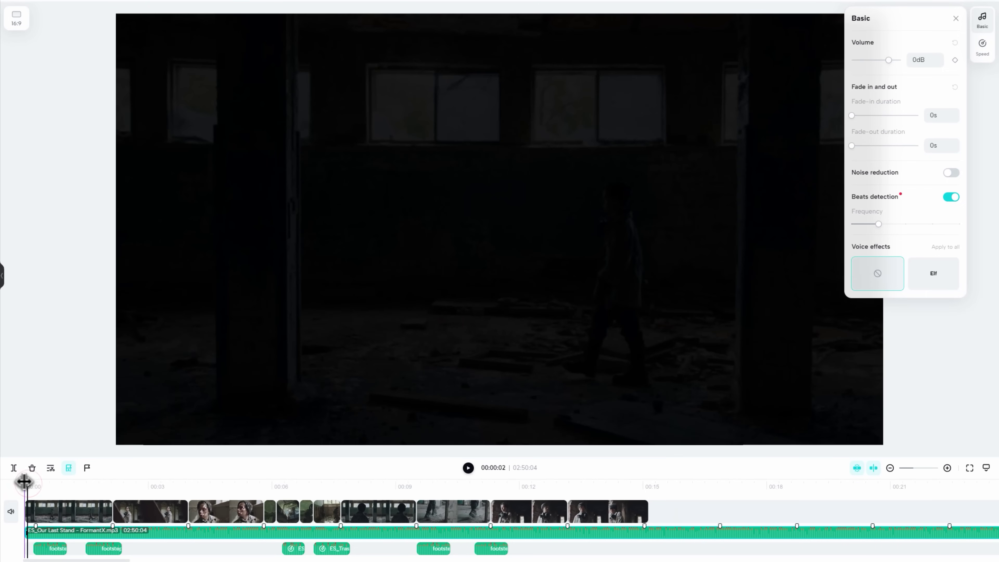
key(space)
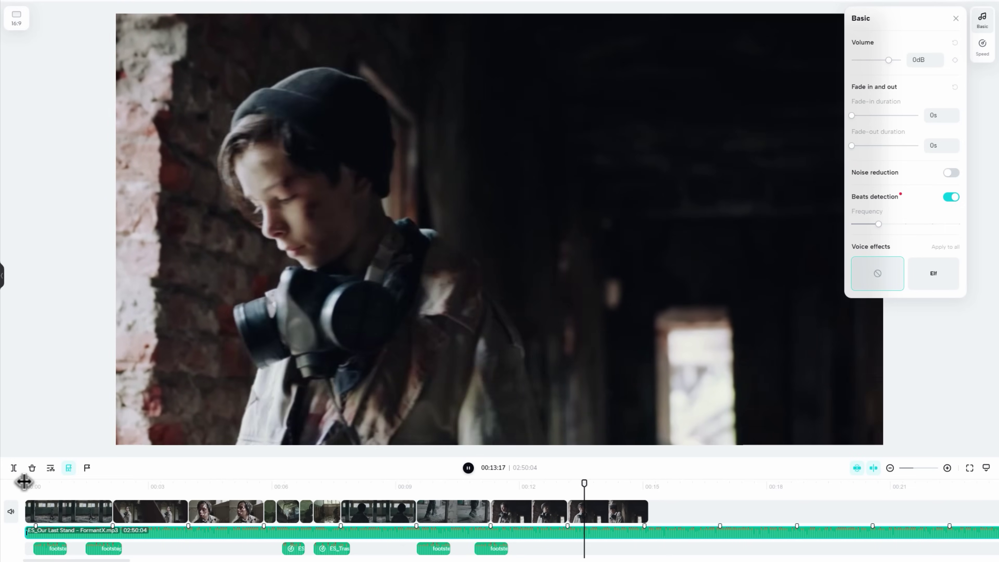
key(space)
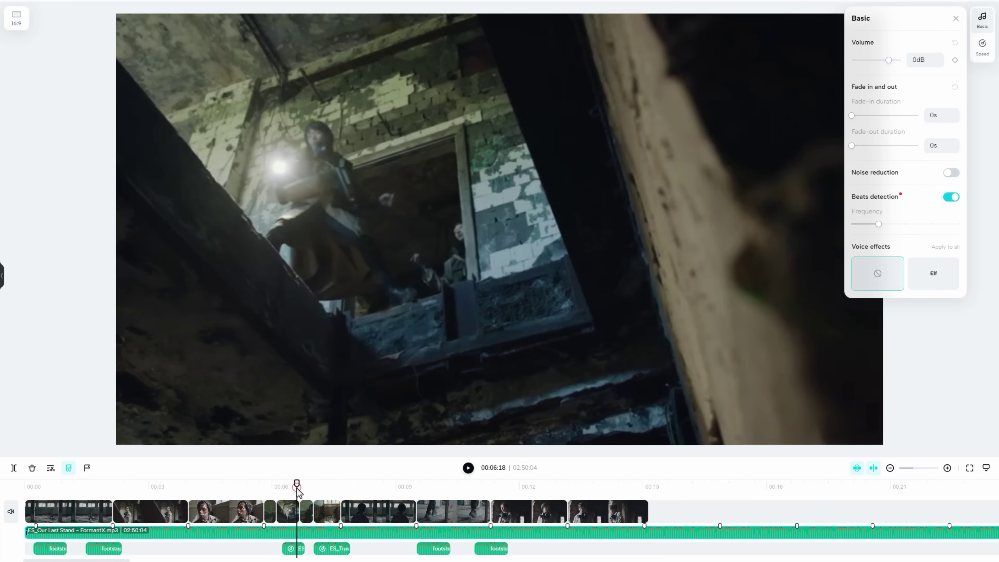
Lower the jump sound effect near 00:06 to -5.2 dB and replay that moment.
click(294, 550)
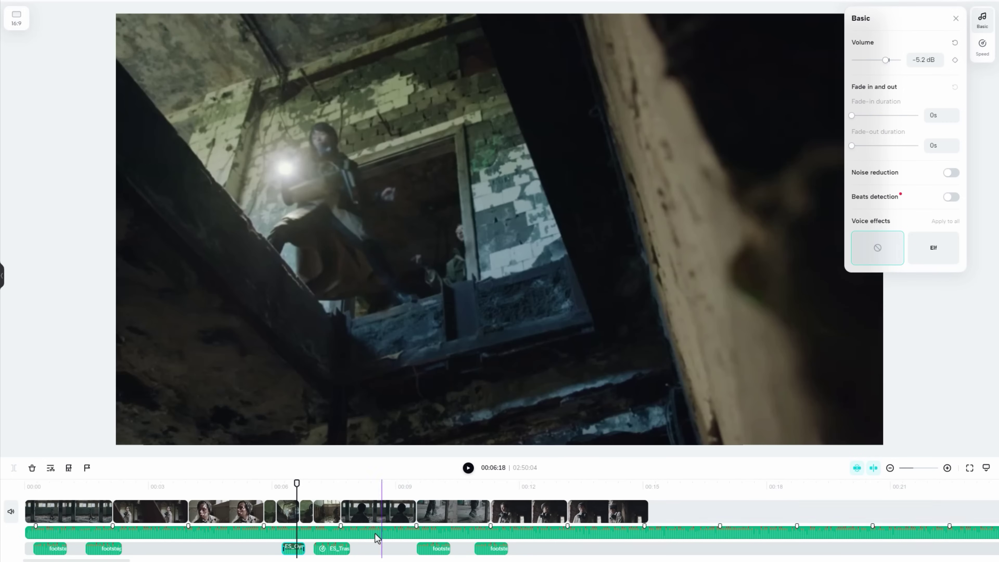
click(331, 548)
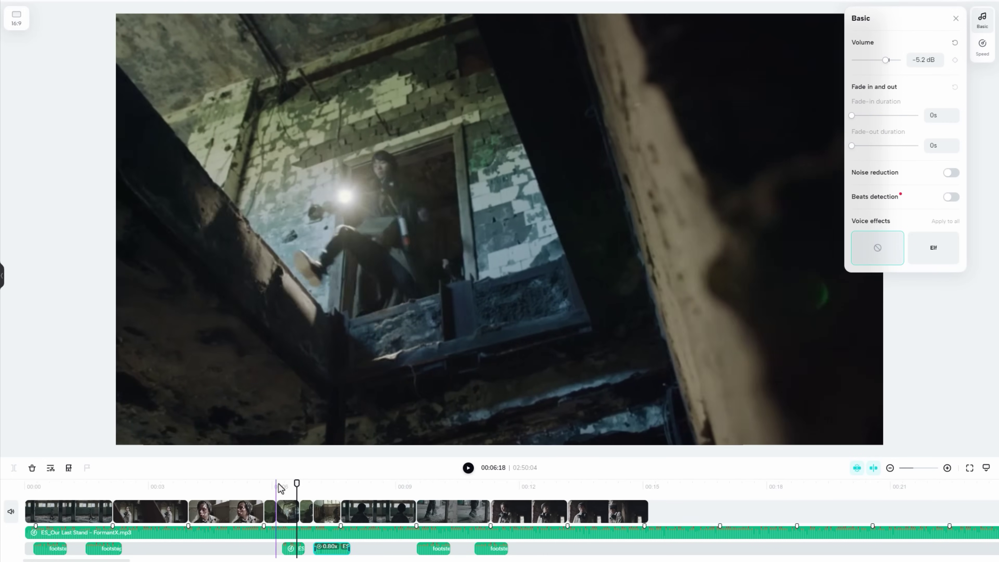
click(281, 487)
key(space)
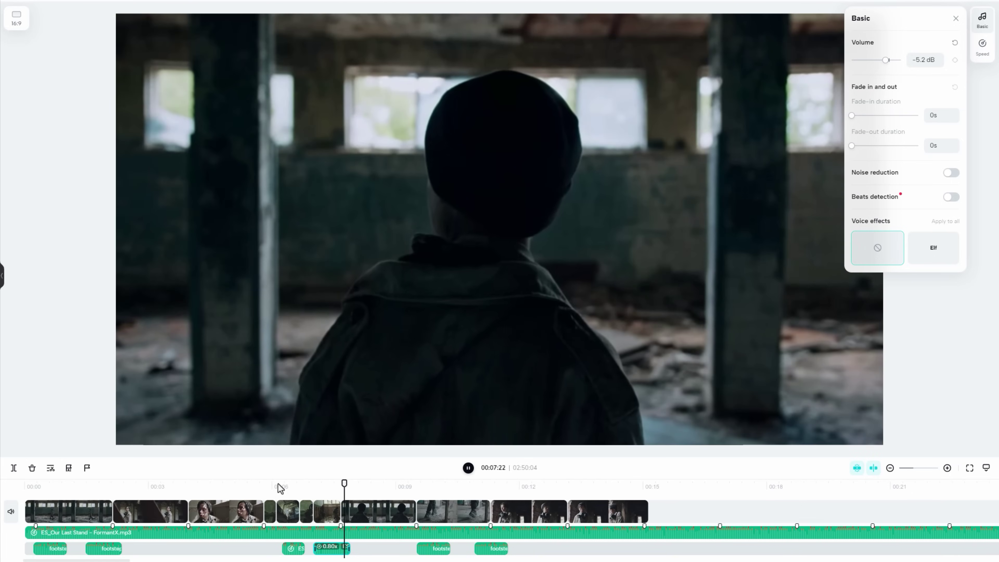
key(space)
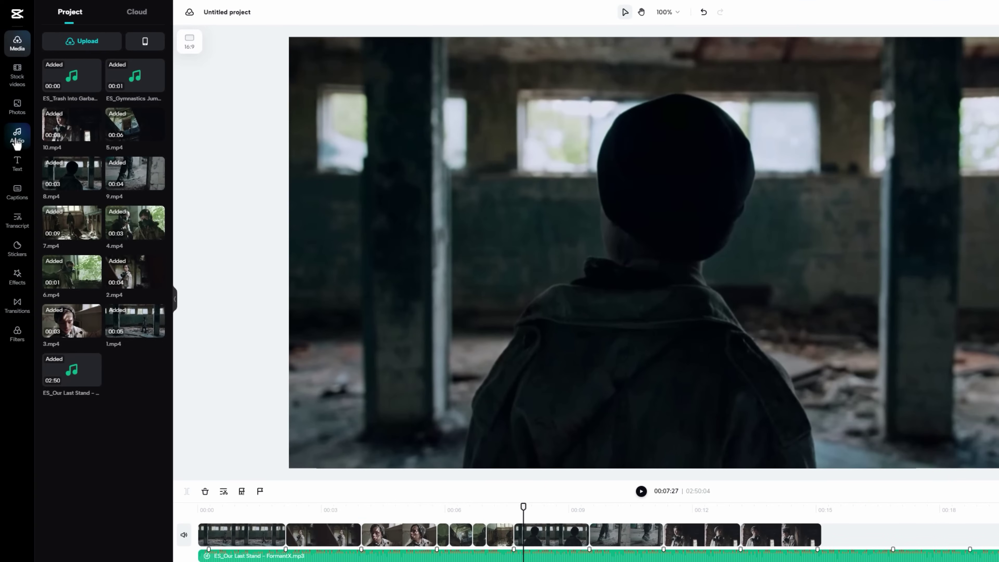
Search the CapCut sound effects library for 'riser'.
click(16, 136)
click(115, 38)
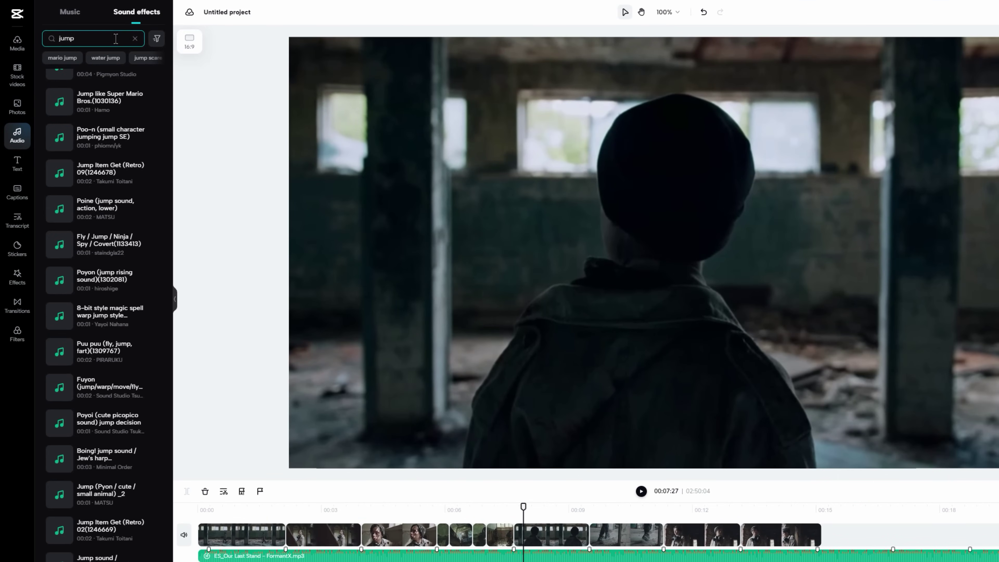
key(BackSpace)
key(BackSpace)
key(BackSpace)
key(BackSpace)
text(riser)
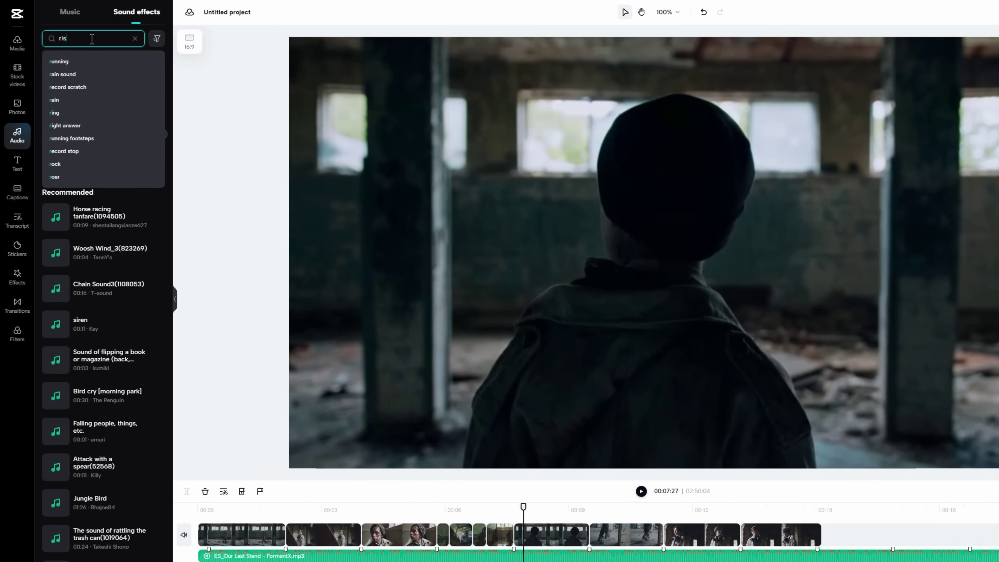
key(Return)
Audition riser results: [SCI-FI] Riser 02, [Amplifier] Riser Boon and both [Riser] Hugh! !! sounds.
mouse_move(63, 79)
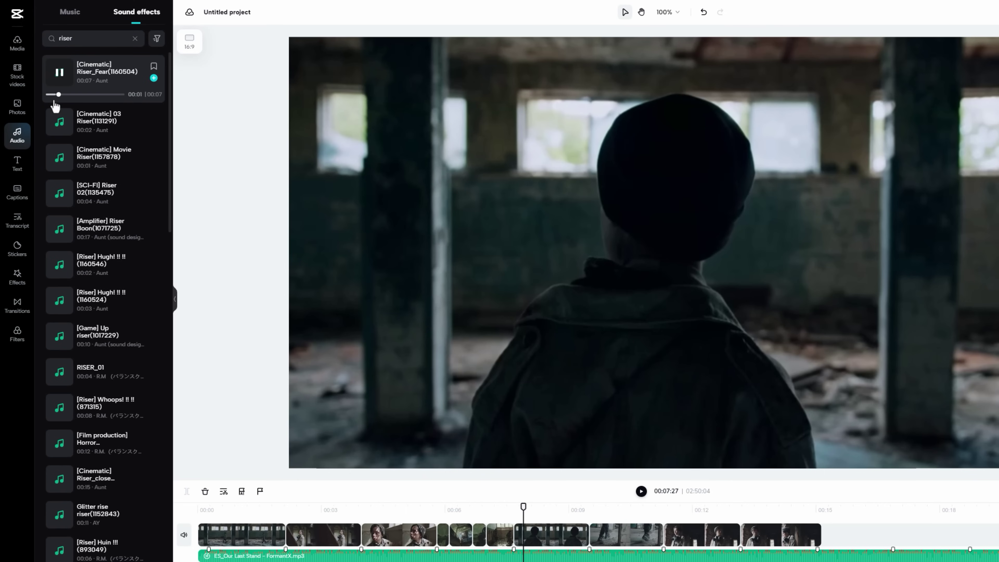
mouse_move(57, 125)
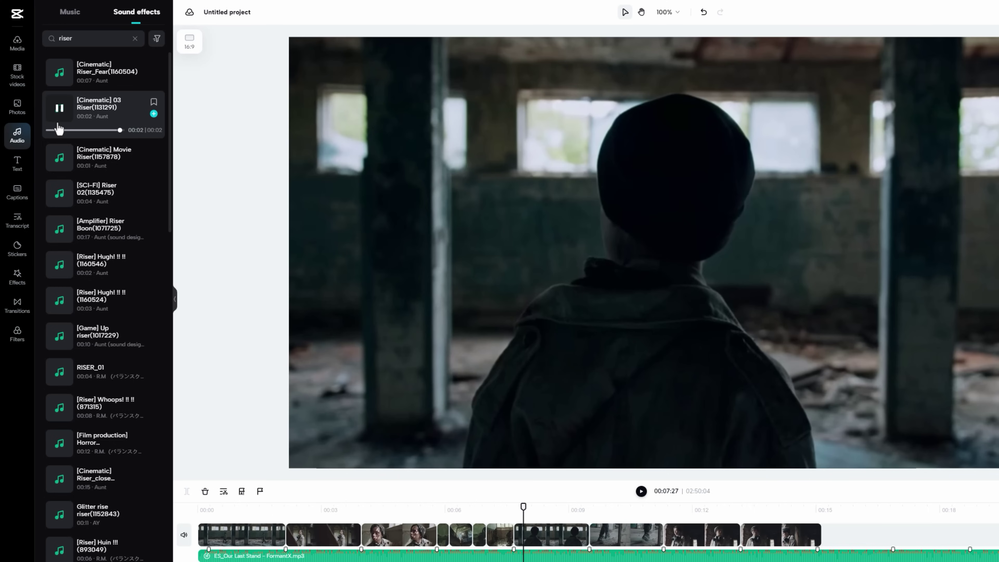
mouse_move(58, 156)
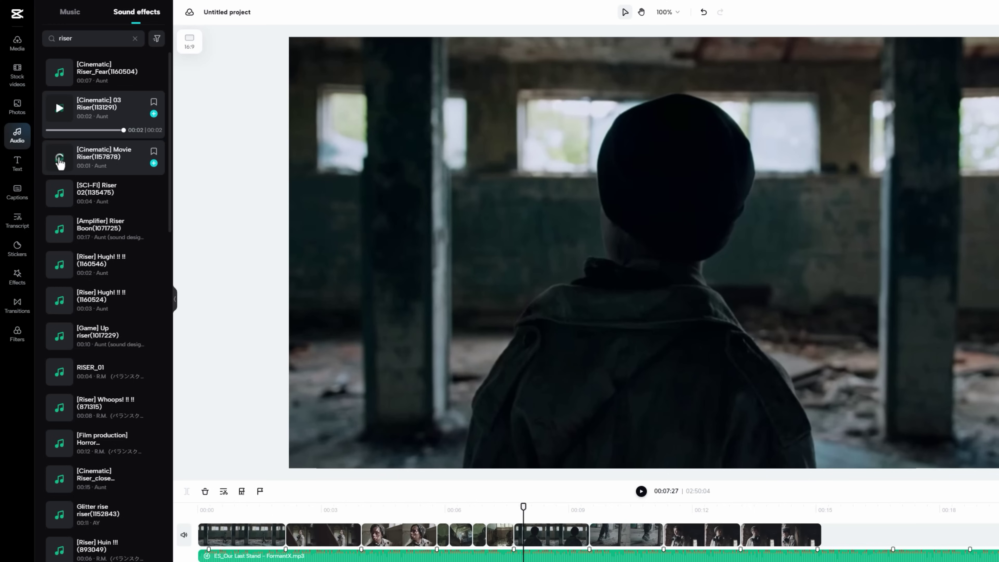
mouse_move(59, 195)
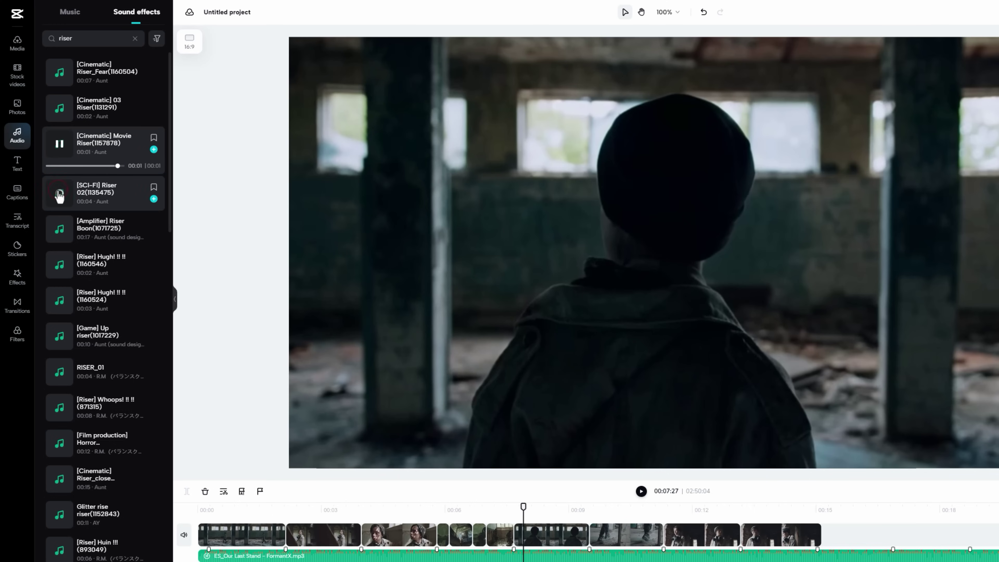
click(59, 194)
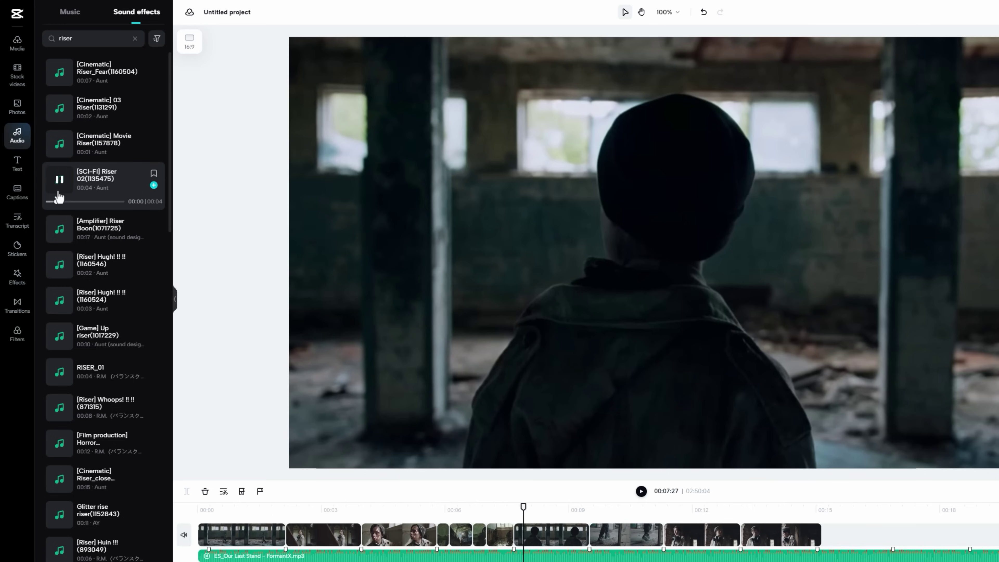
click(60, 225)
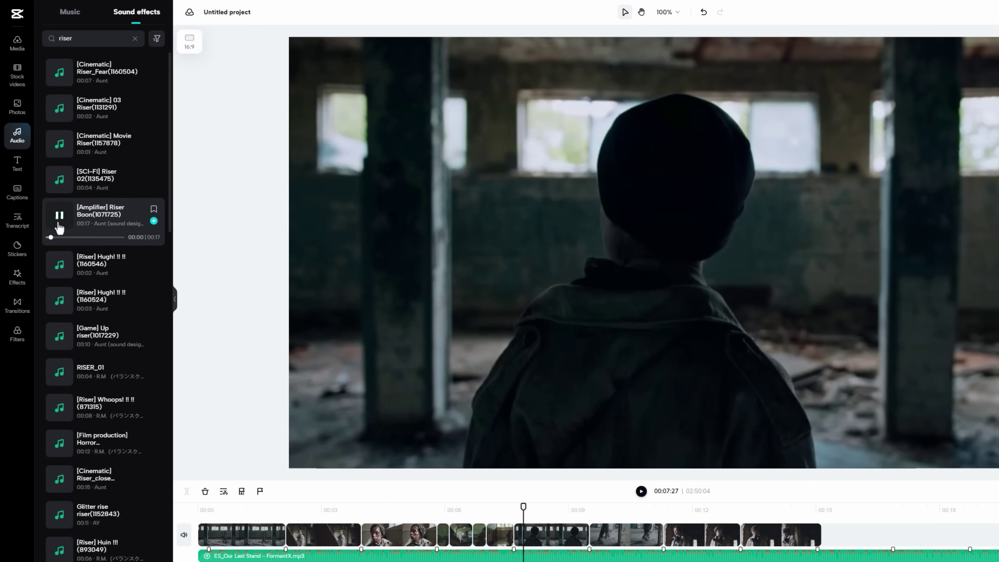
click(60, 267)
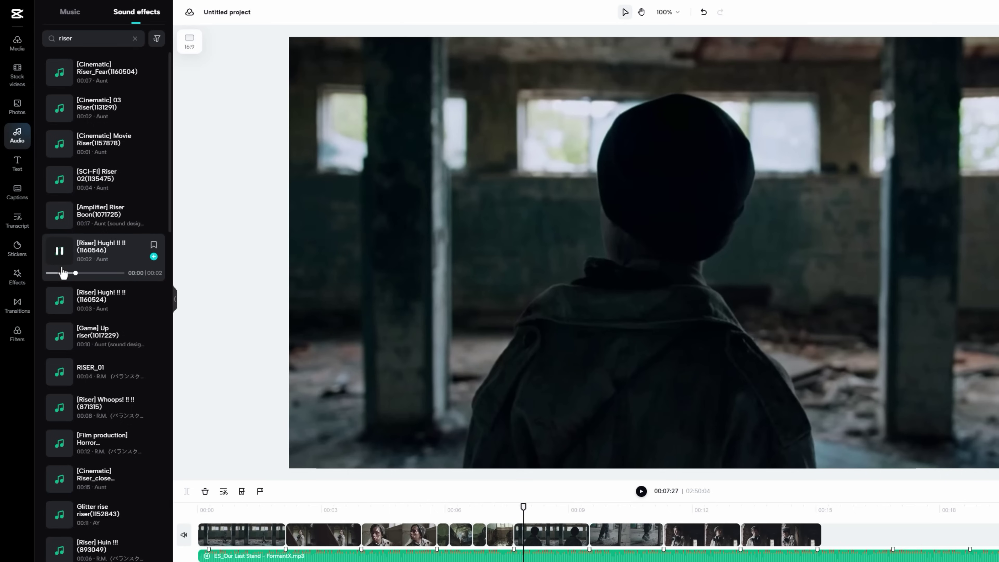
mouse_move(60, 305)
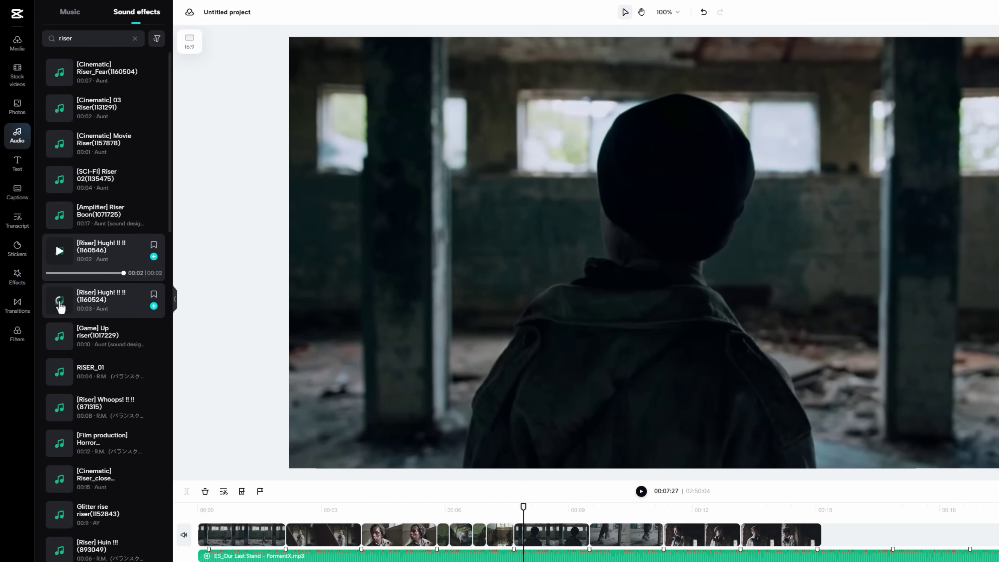
click(60, 301)
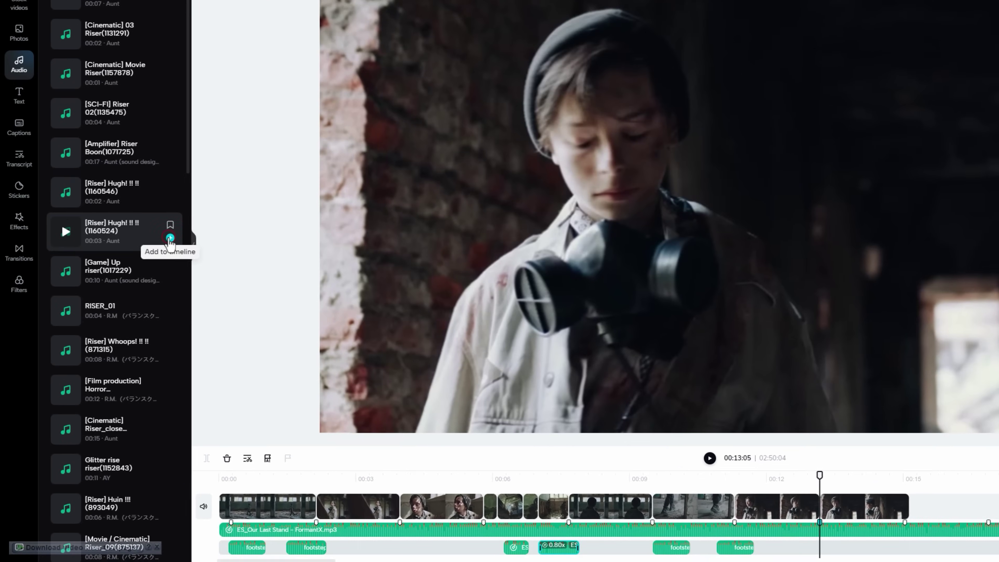
Add the [Riser] Hugh! !! (1160524) sound and move it to about 00:12.
click(153, 292)
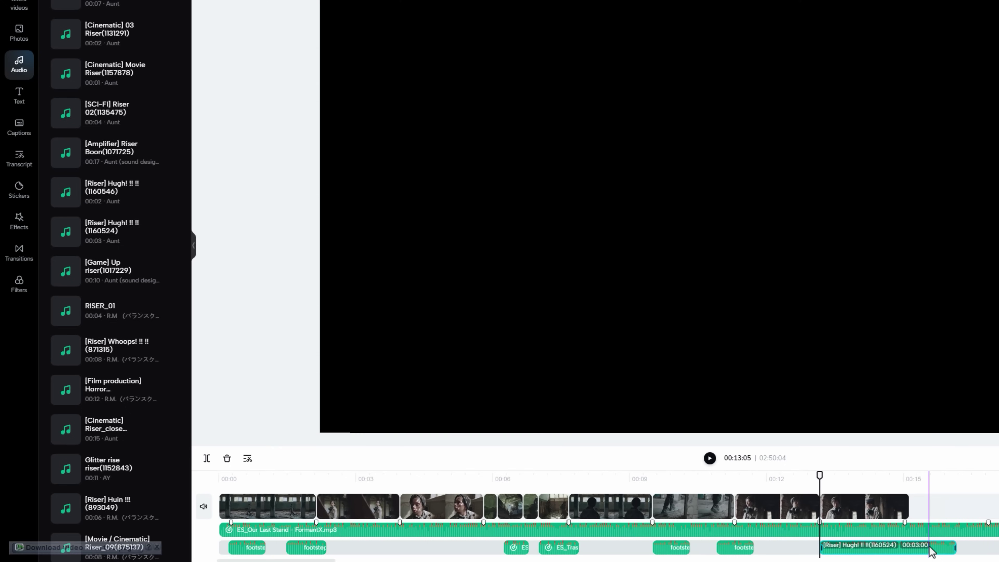
drag(935, 547, 882, 552)
click(752, 485)
key(space)
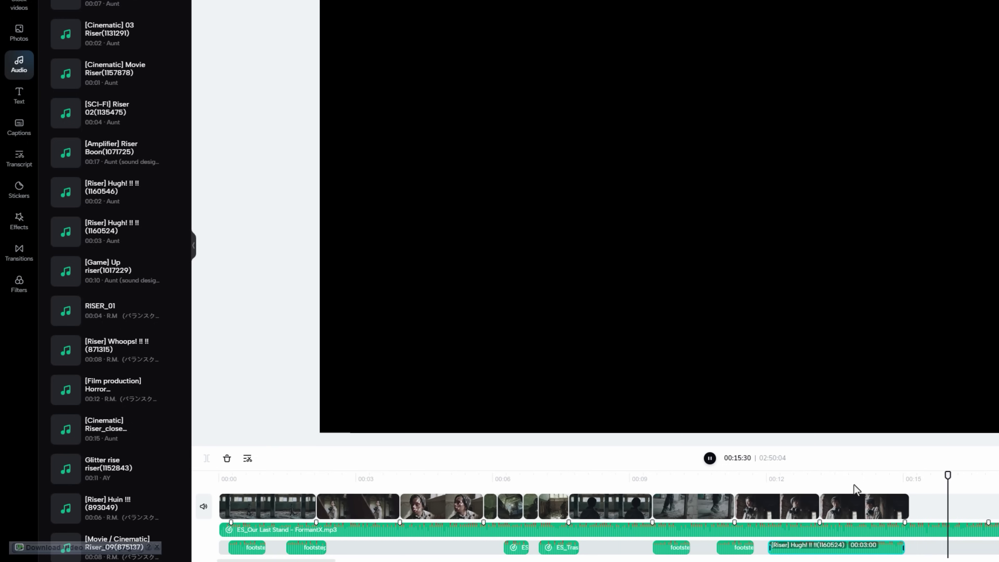
Turn the riser down to -9.7 dB and replay it from 00:12.
click(876, 545)
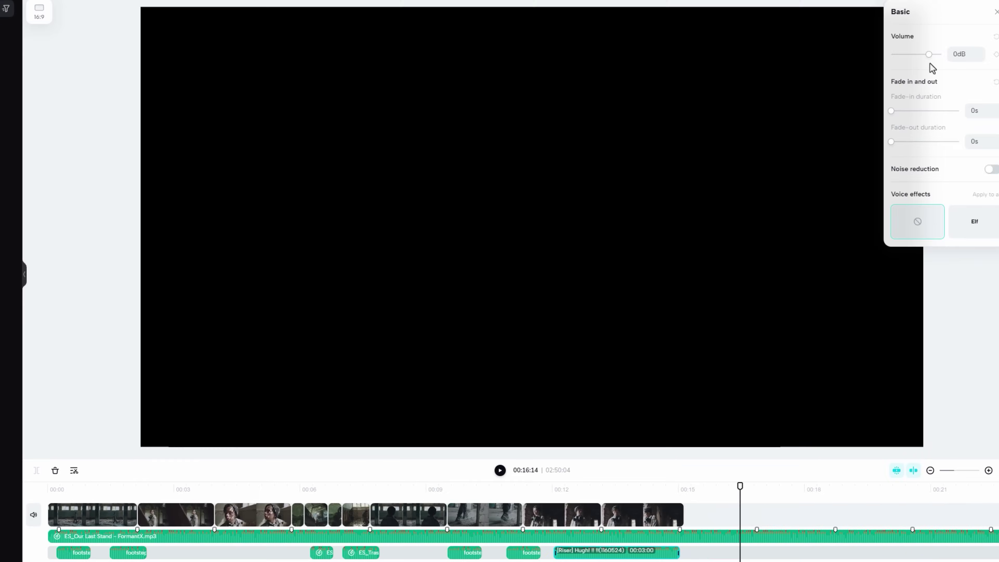
click(518, 495)
key(space)
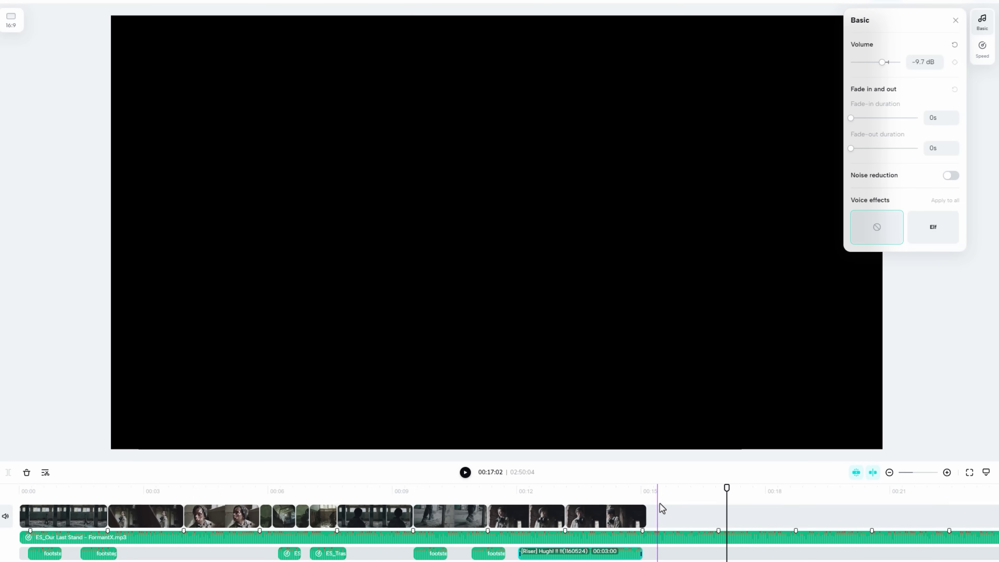
click(654, 492)
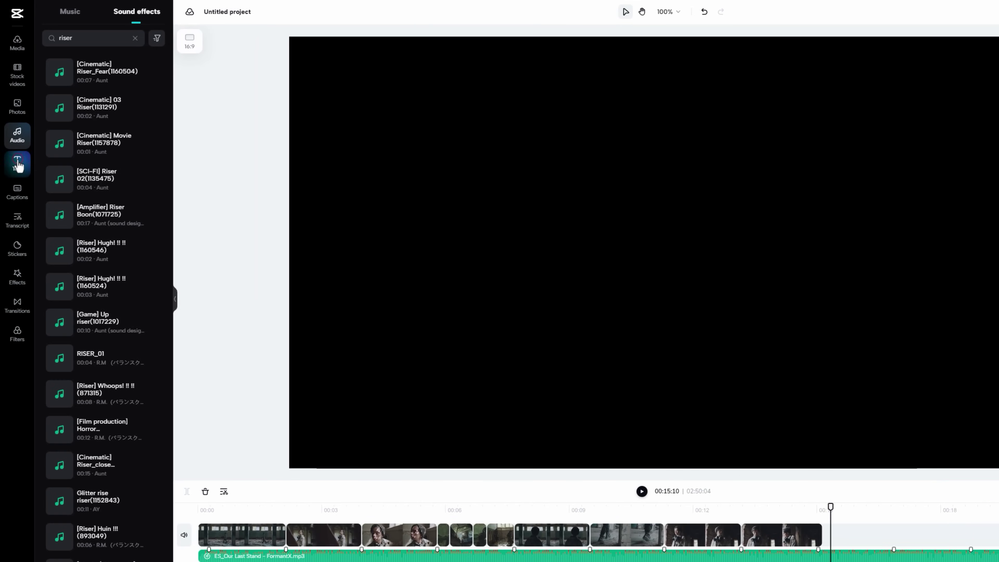
click(17, 163)
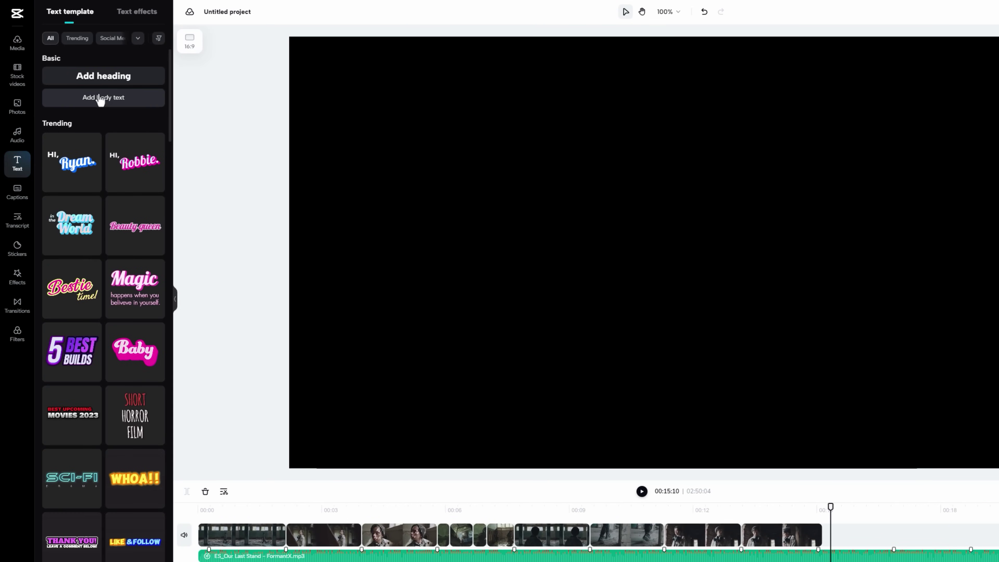
Add a new heading and change its text to 'Cinematic'.
click(105, 81)
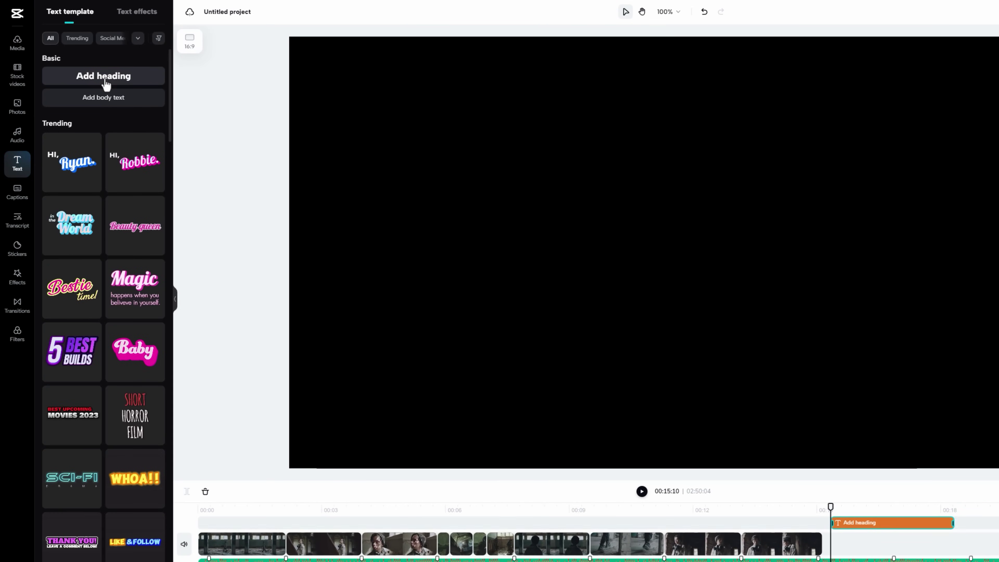
click(876, 531)
double_click(597, 238)
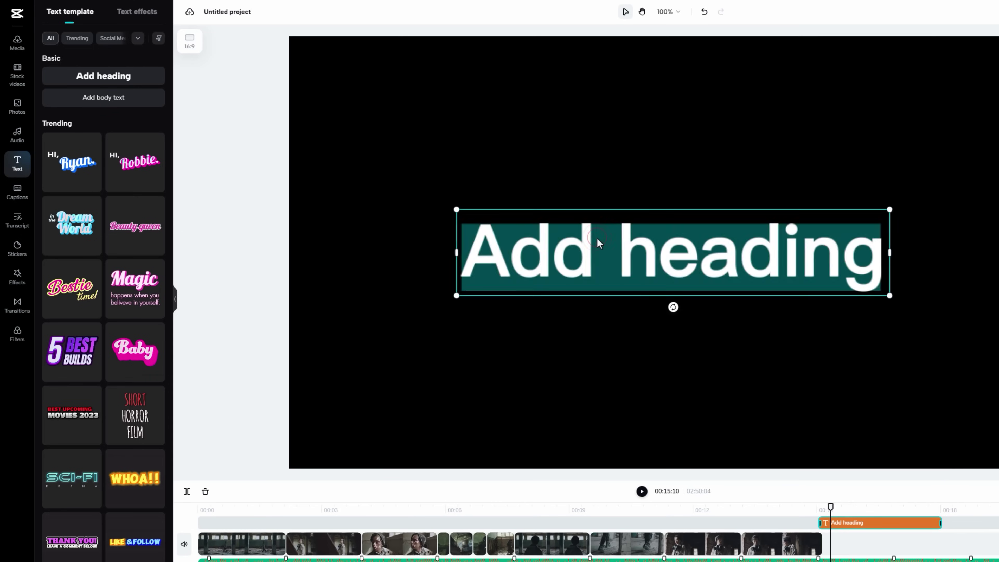
text(Cinematic)
Set the title in the serif grande font and make it uppercase.
key(ctrl+a)
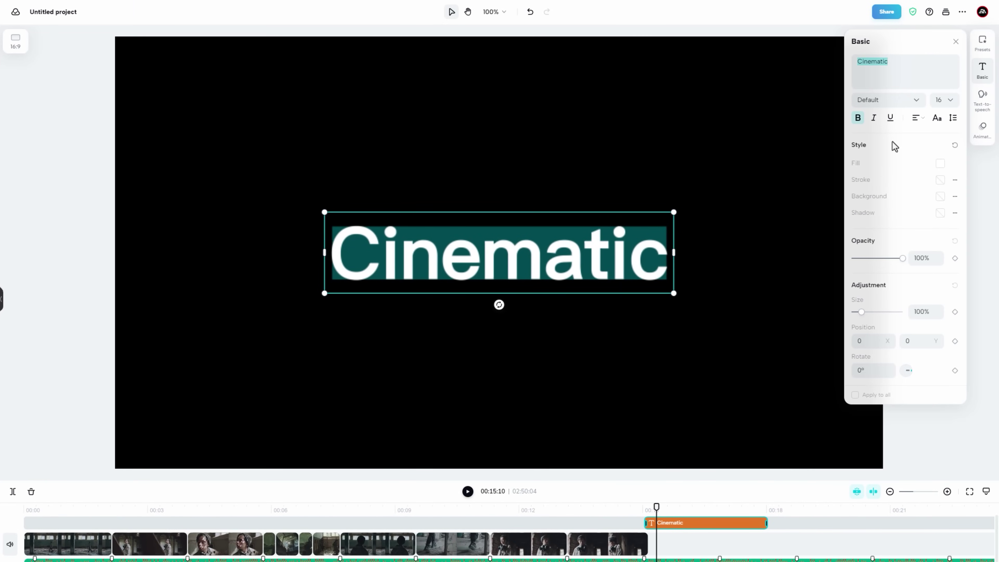
click(913, 103)
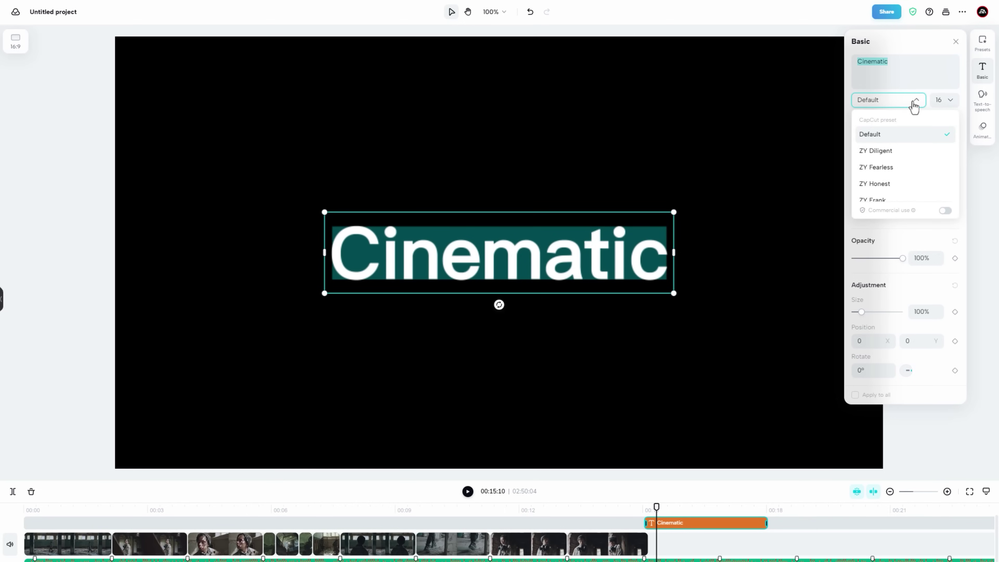
scroll(920, 156, down, 3)
click(916, 173)
click(936, 118)
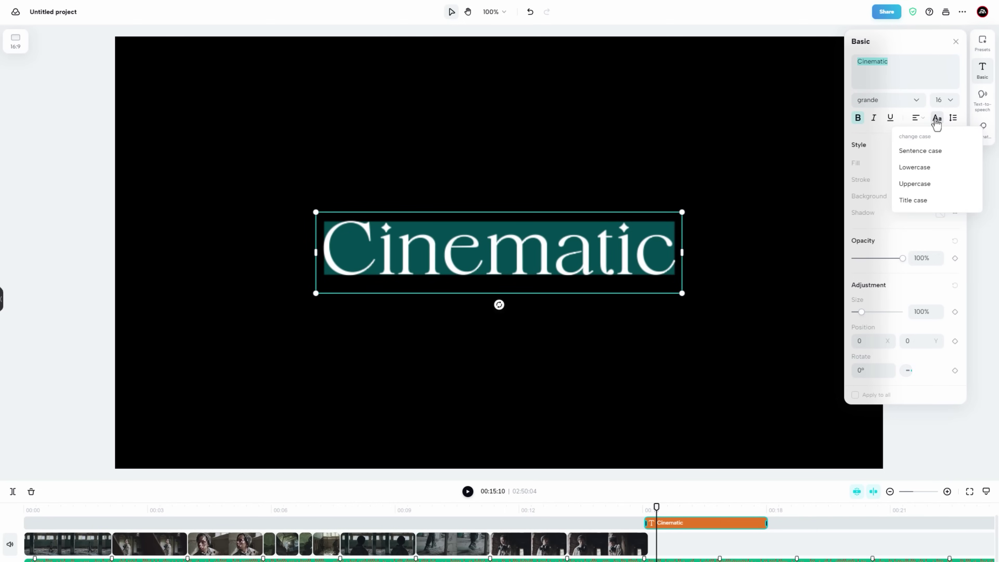
click(930, 184)
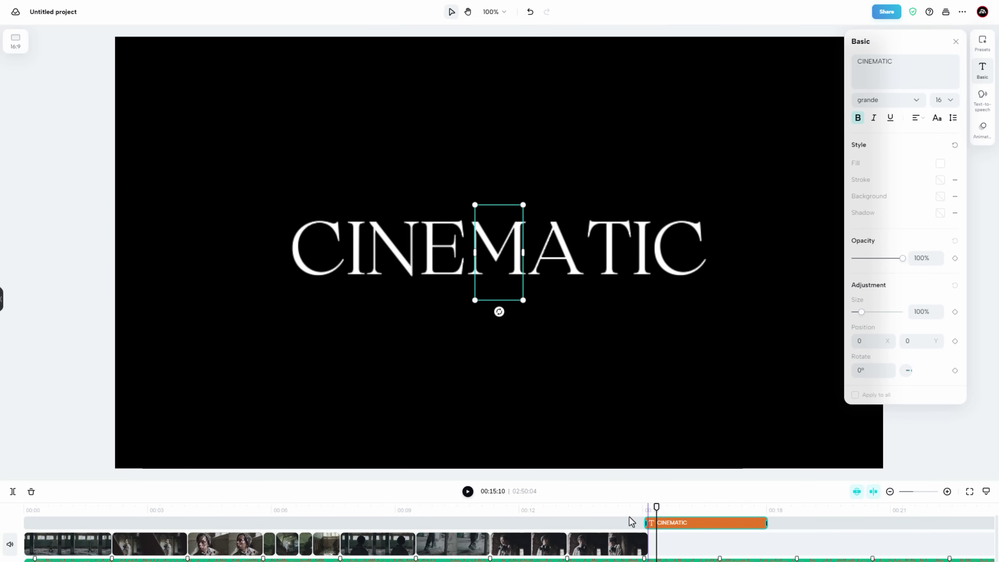
Play back from about 00:14 to review the CINEMATIC title's timing.
click(607, 507)
key(space)
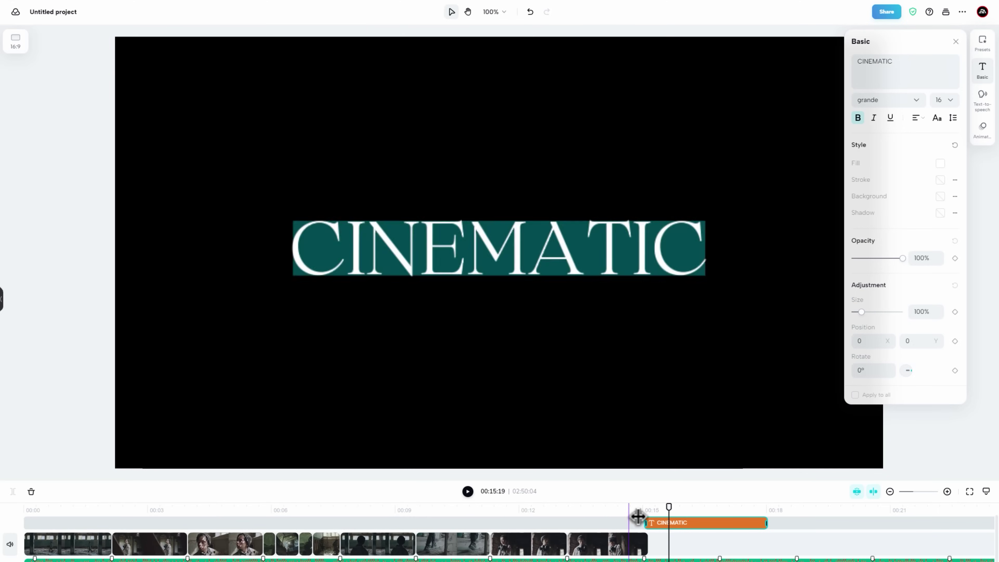
click(664, 527)
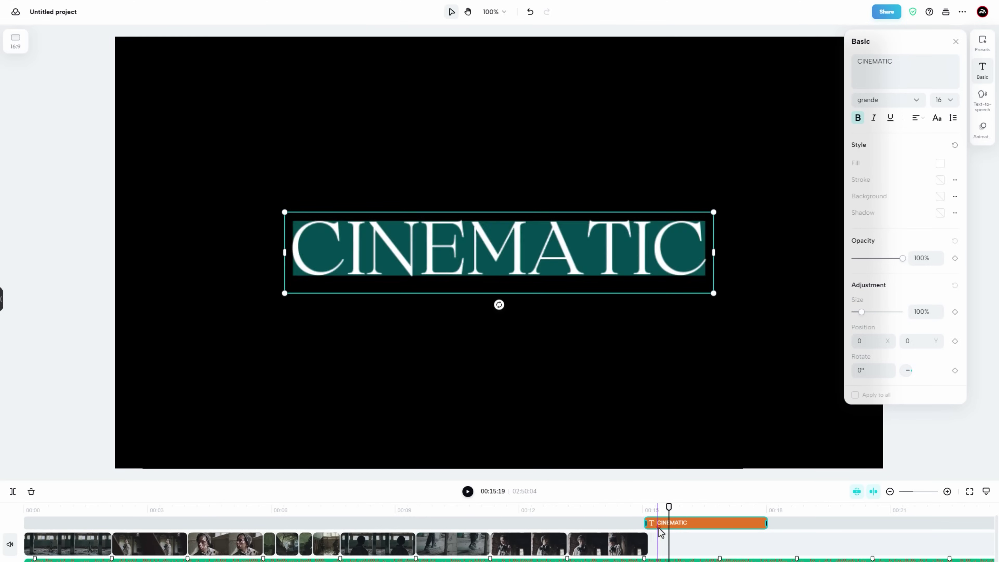
click(632, 512)
key(space)
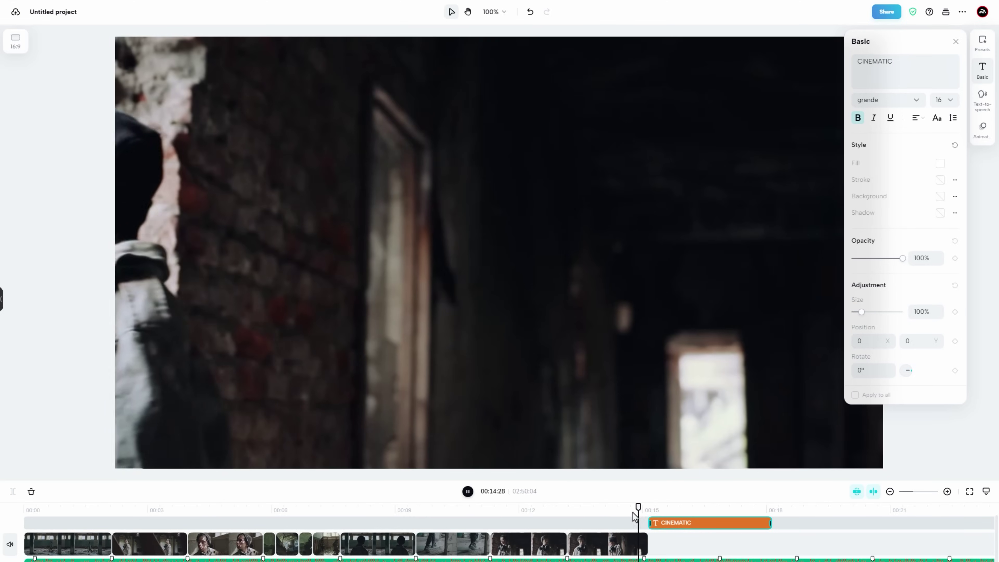
key(space)
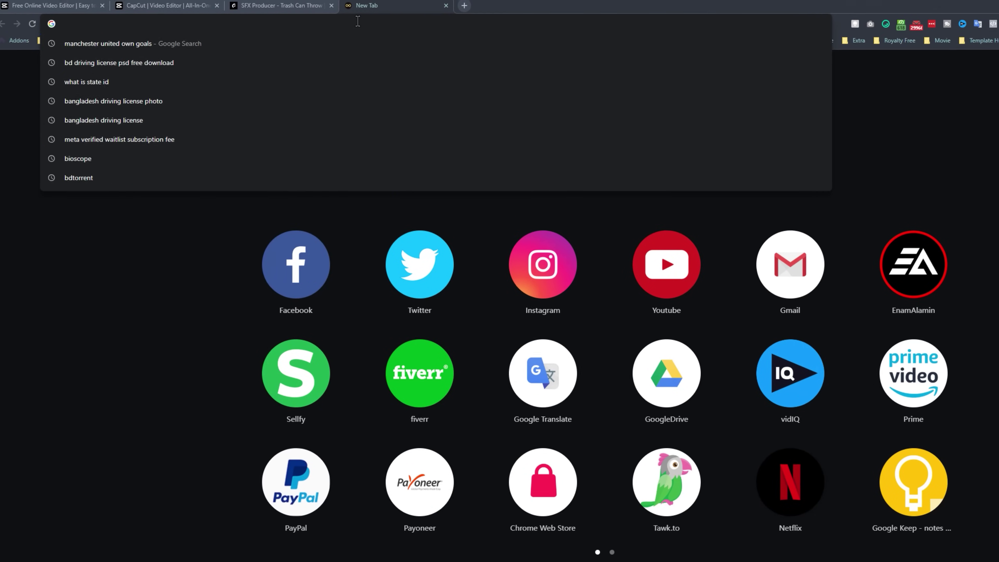
Search '4k balck bar PNG' and download Pngtree's free black 4k resolution cinematic bars PNG.
text(4k balck bar PNG)
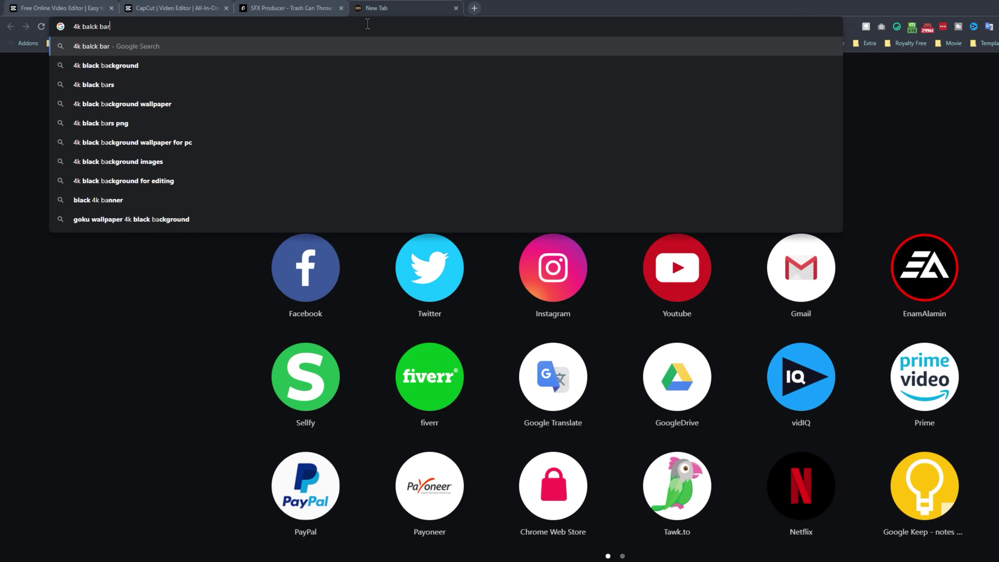
scroll(334, 219, down, 5)
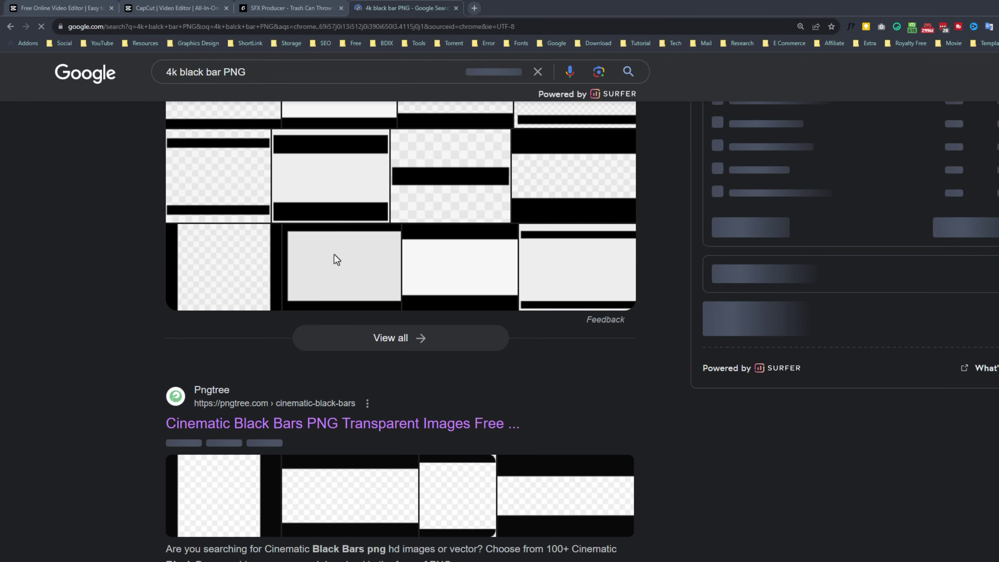
click(329, 427)
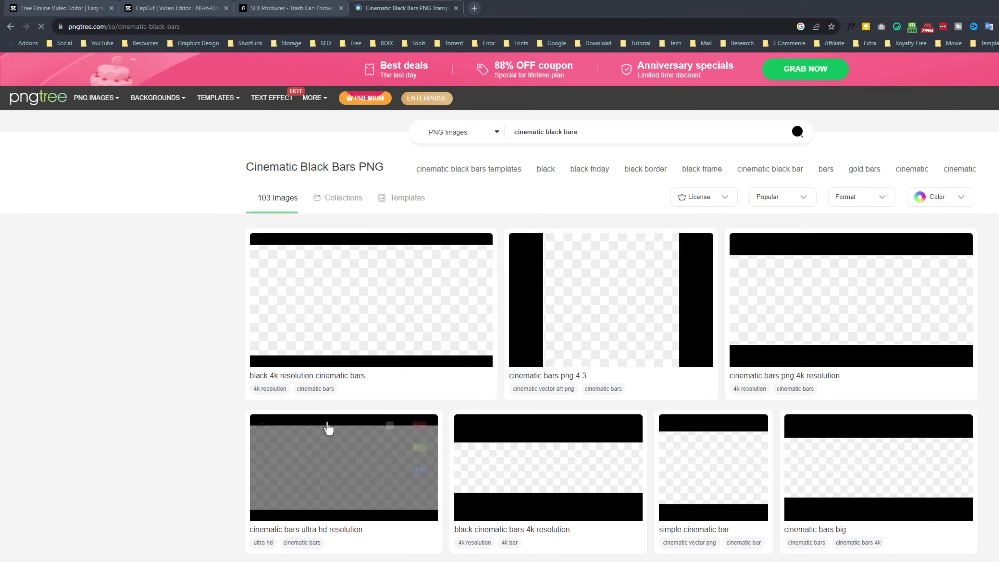
click(345, 348)
click(870, 226)
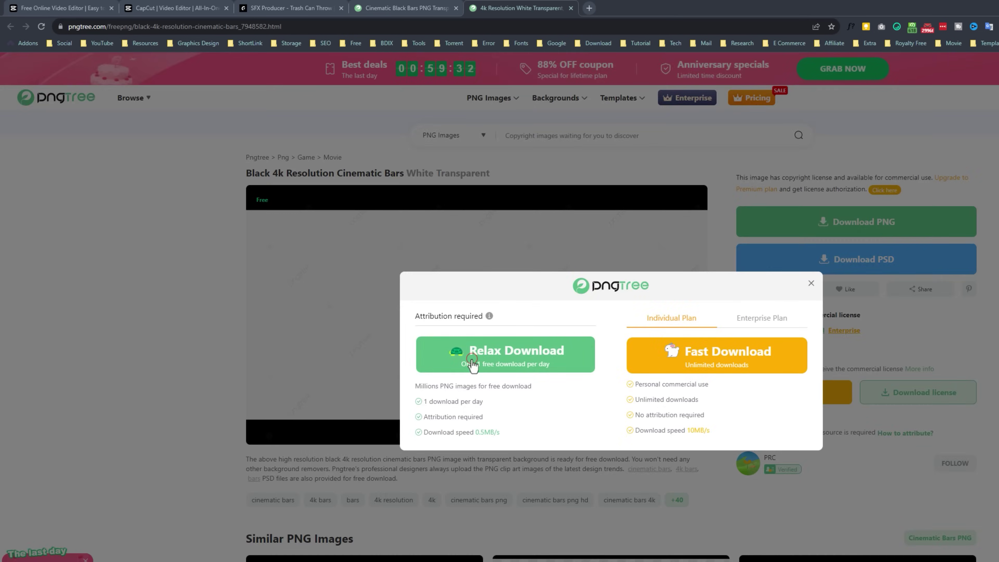
click(458, 364)
Import the black bars PNG into Media and stretch it across the footage on the timeline.
click(144, 5)
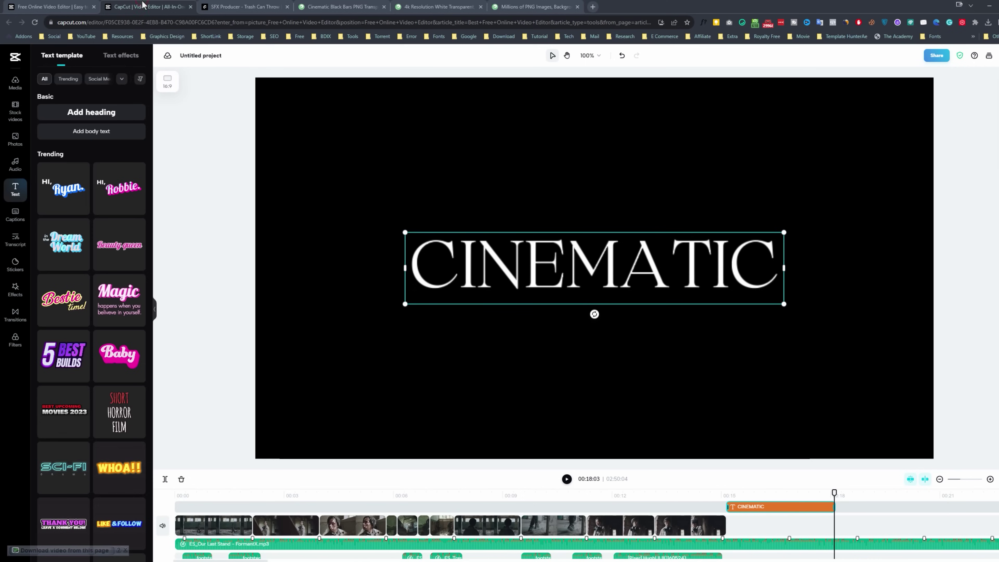
click(16, 82)
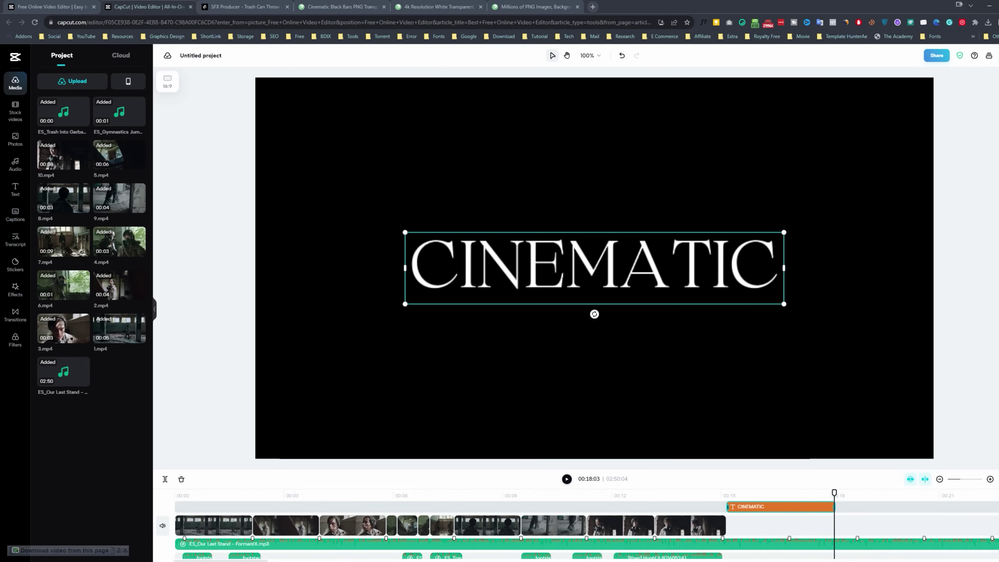
key(alt+Tab)
drag(432, 261, 91, 237)
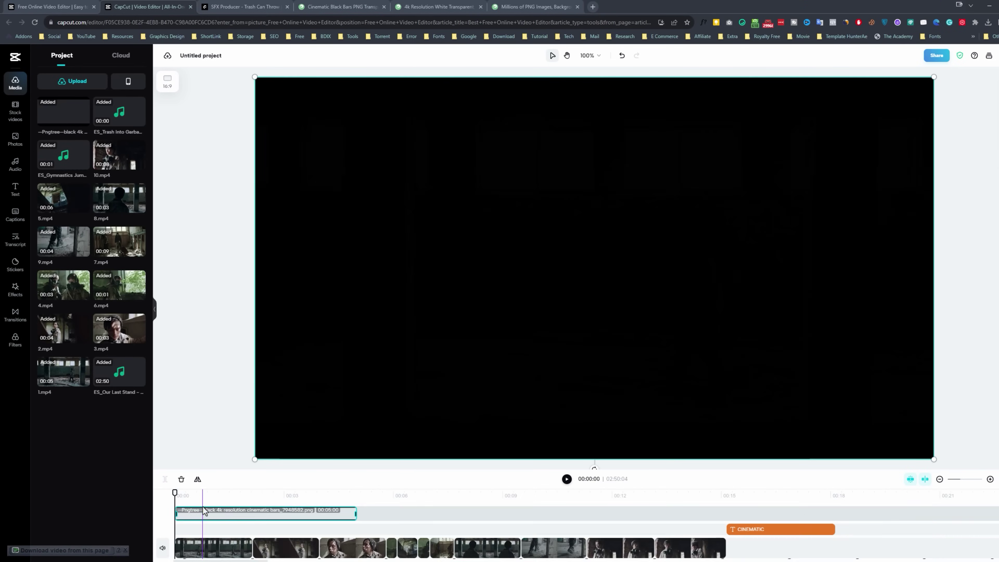
drag(353, 510, 802, 532)
Delete the ES_Our Last Stand music running past the video's end at 00:18:04.
key(F11)
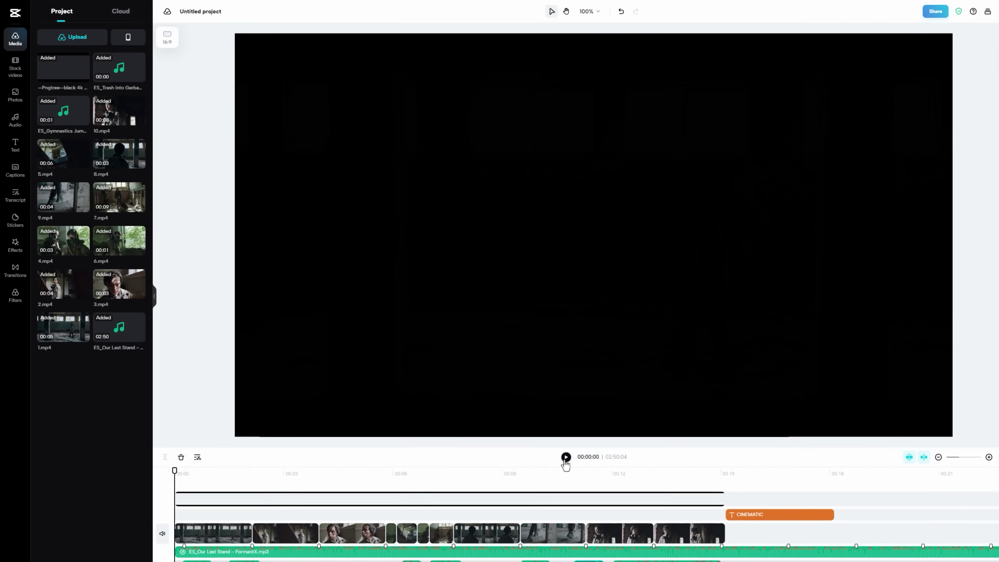
click(842, 496)
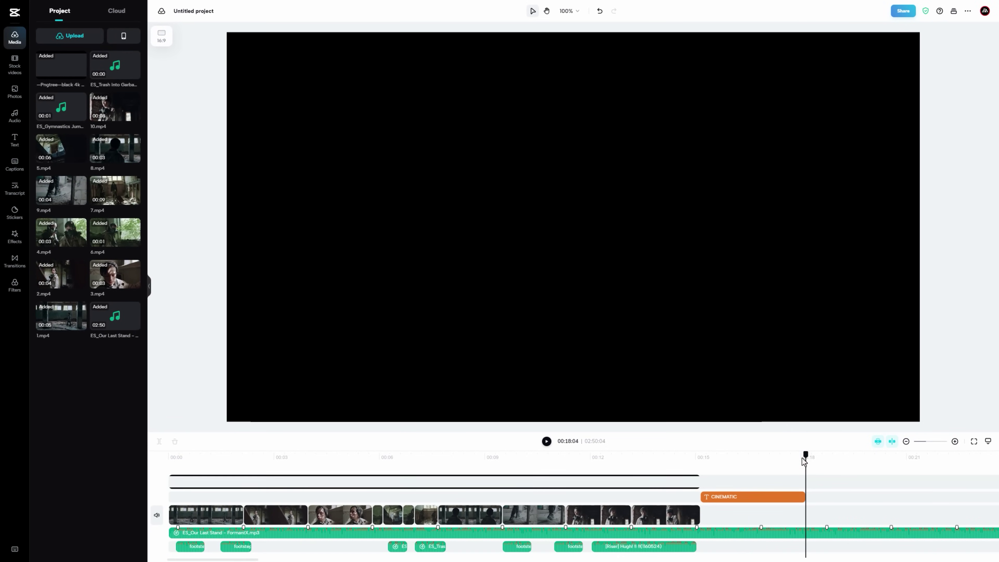
click(814, 532)
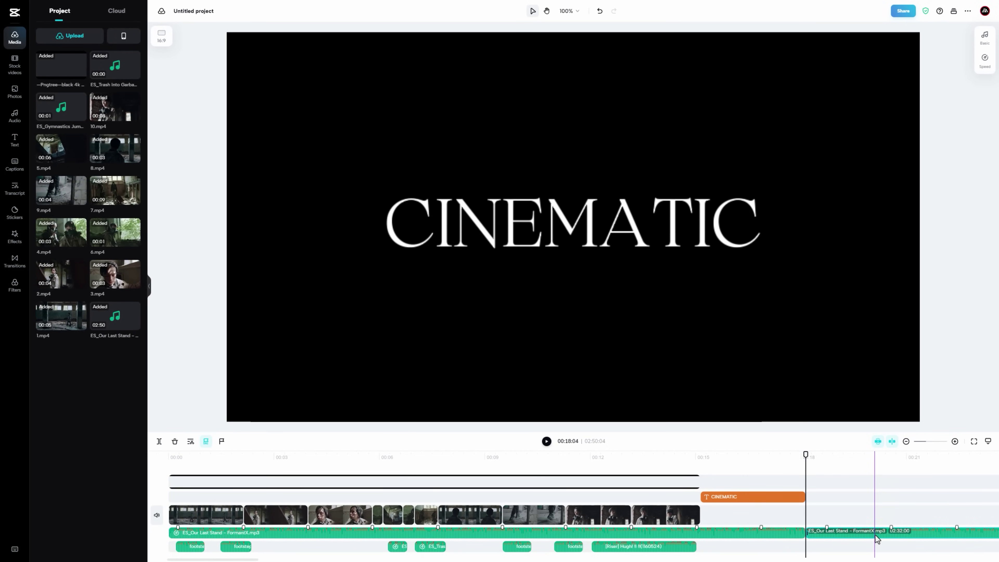
key(Delete)
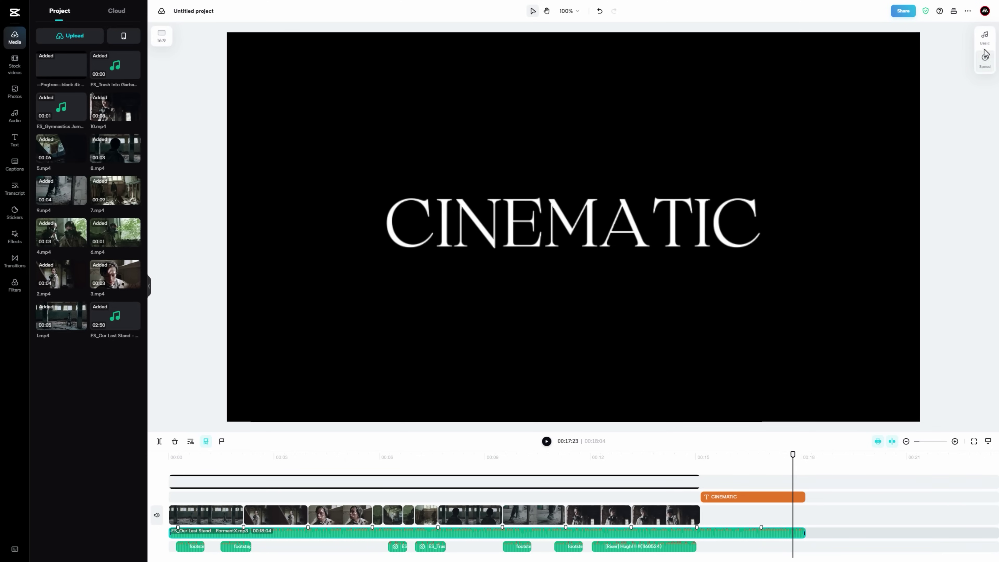
click(985, 47)
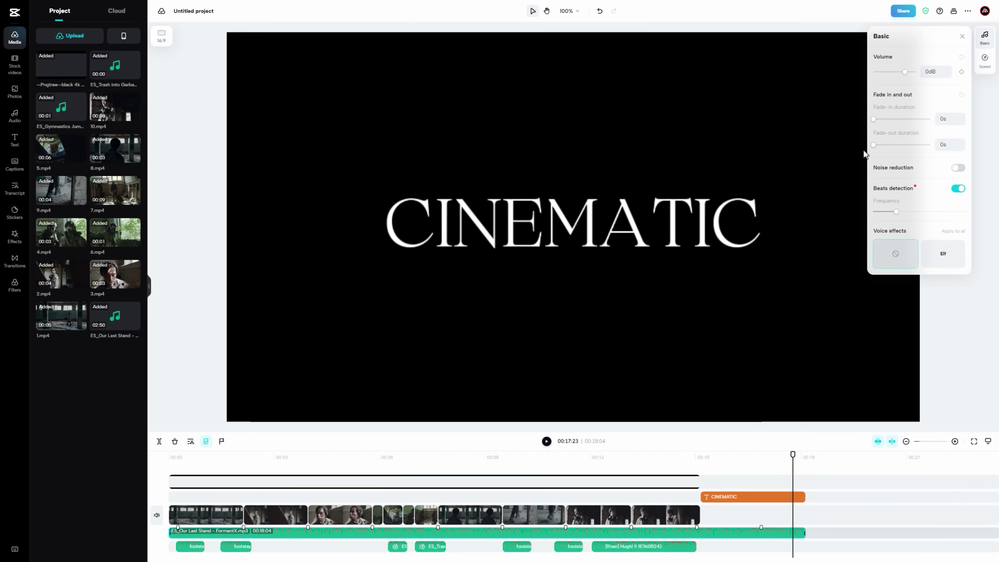
Give the CINEMATIC title a Fade Out exit animation and preview it.
click(780, 497)
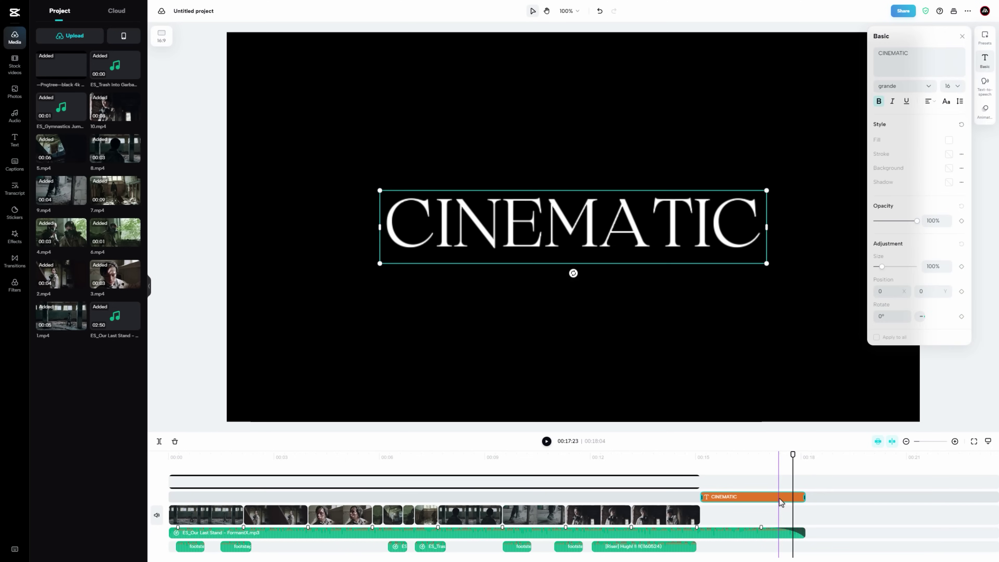
click(983, 112)
click(951, 82)
drag(793, 454, 778, 453)
Export 'Cinematic Intro' at 4k, High quality, 24fps and download the MP4.
click(902, 11)
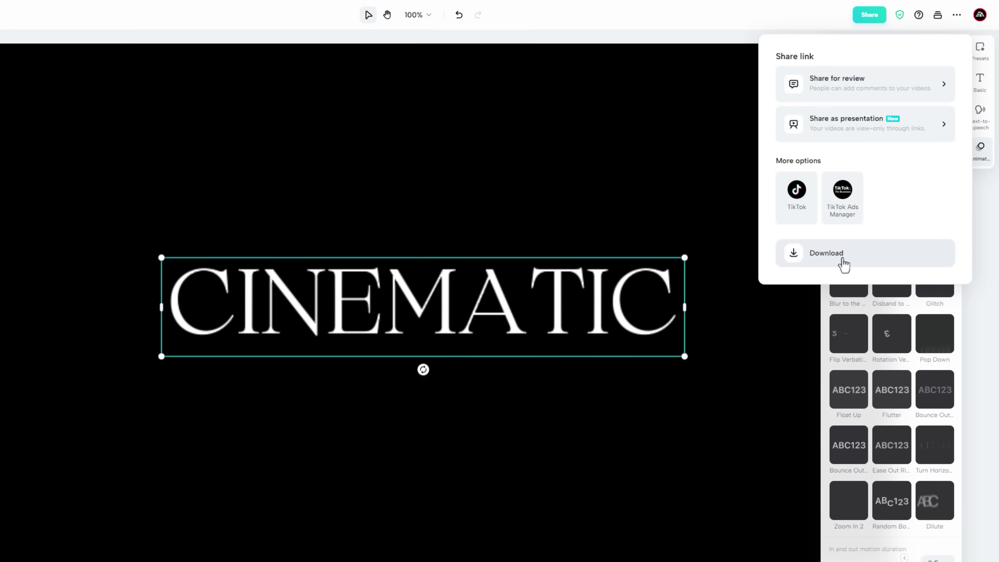
click(842, 263)
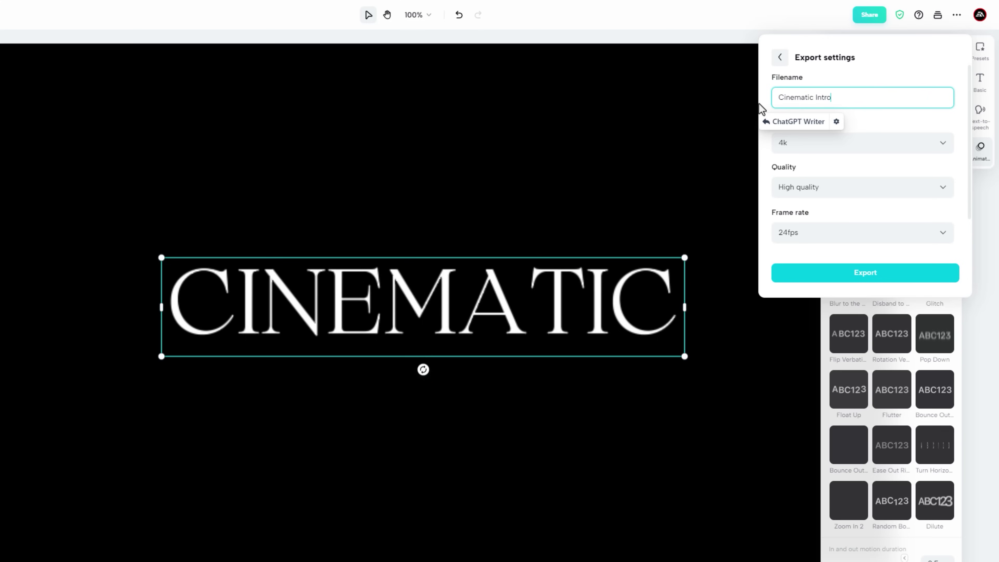
click(852, 187)
click(843, 221)
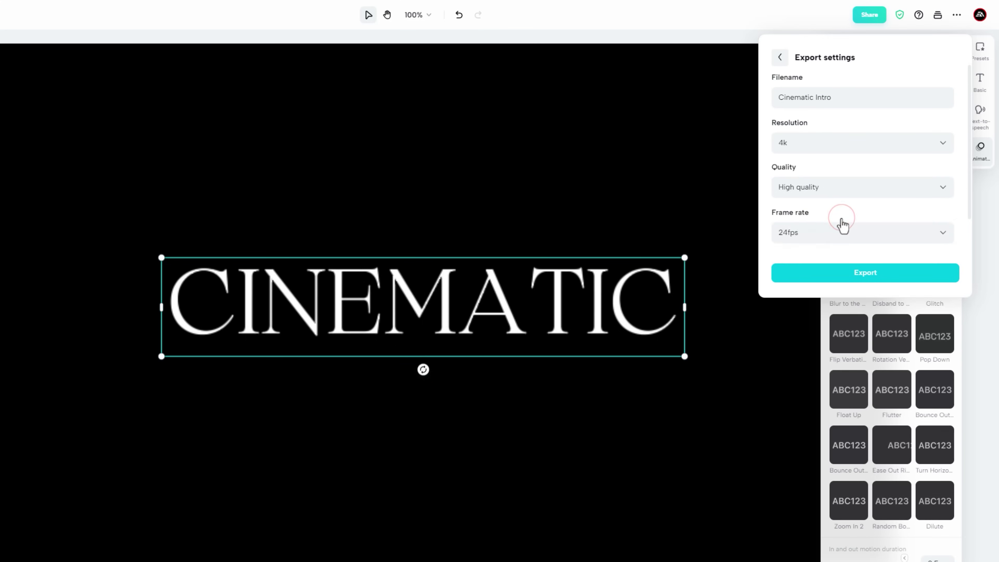
click(843, 238)
click(833, 259)
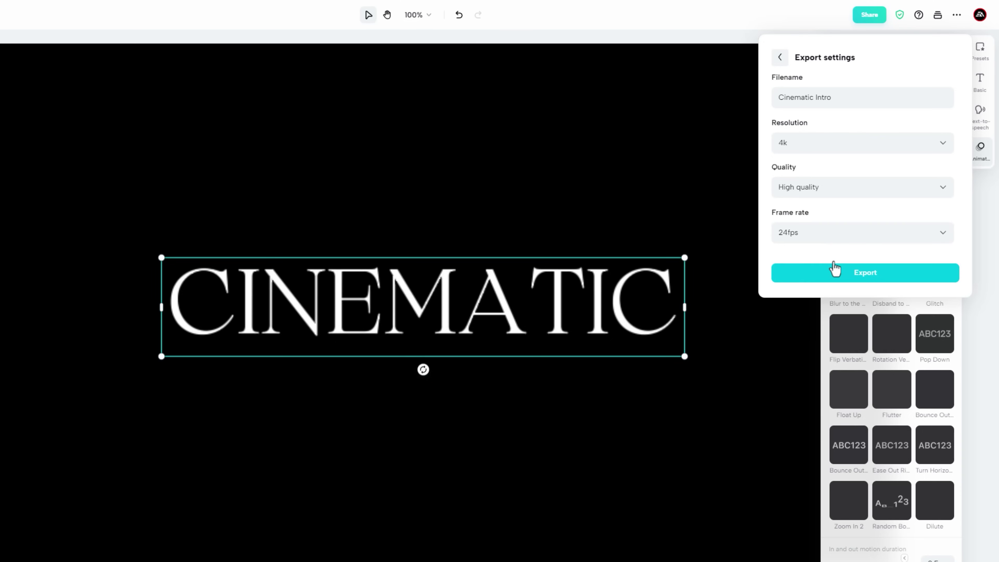
click(860, 280)
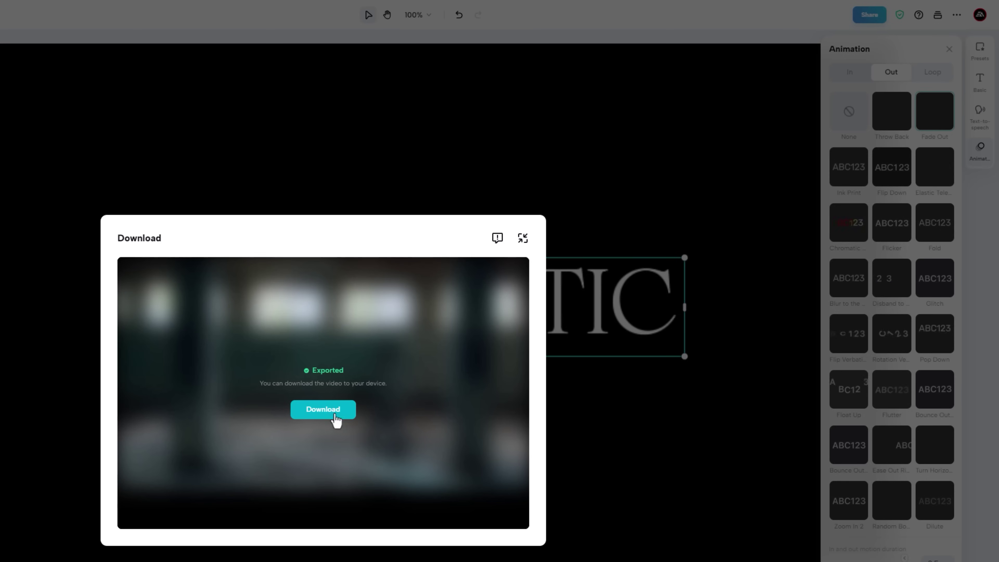
click(321, 411)
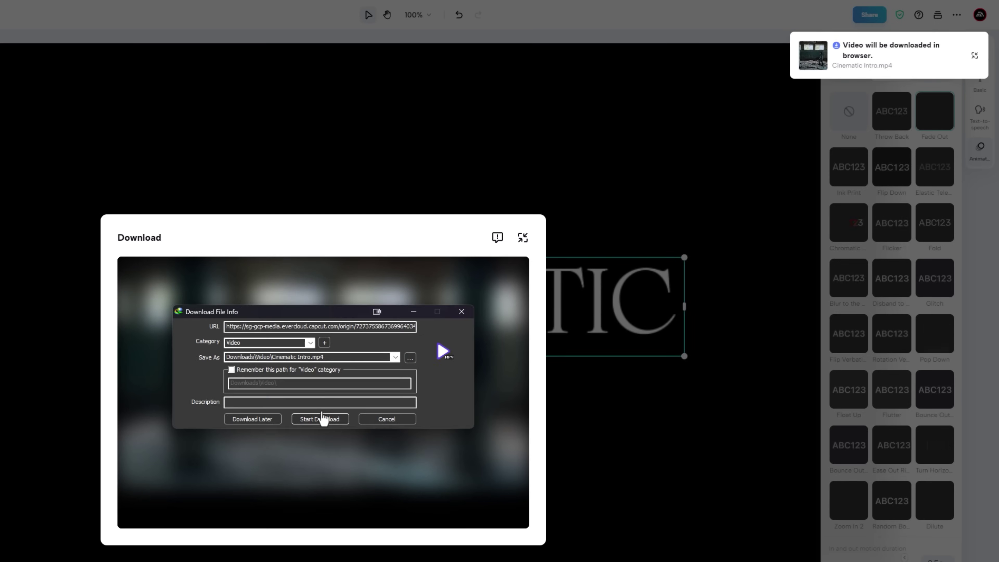